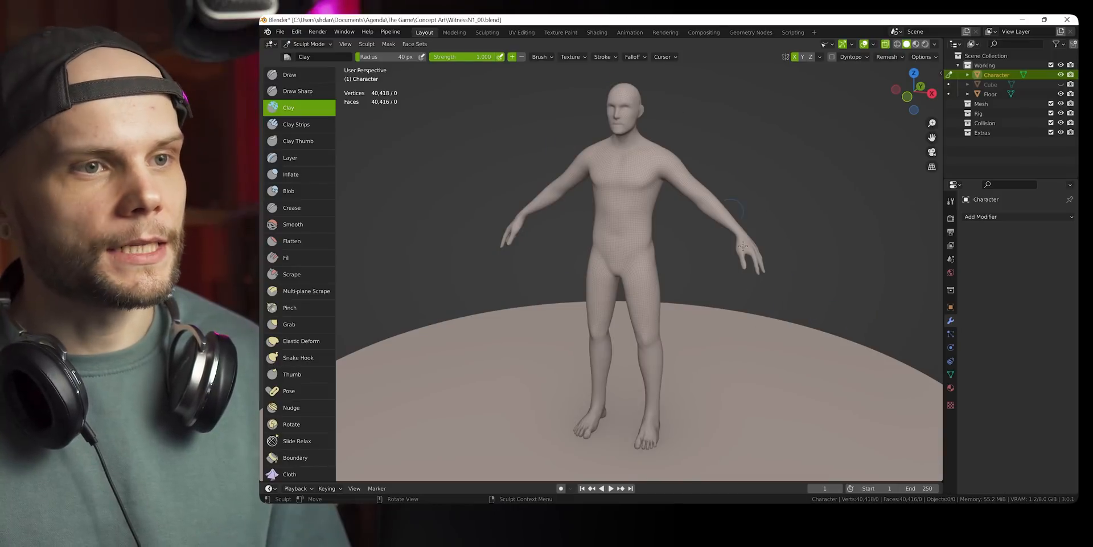
middle_drag(859, 222, 839, 208)
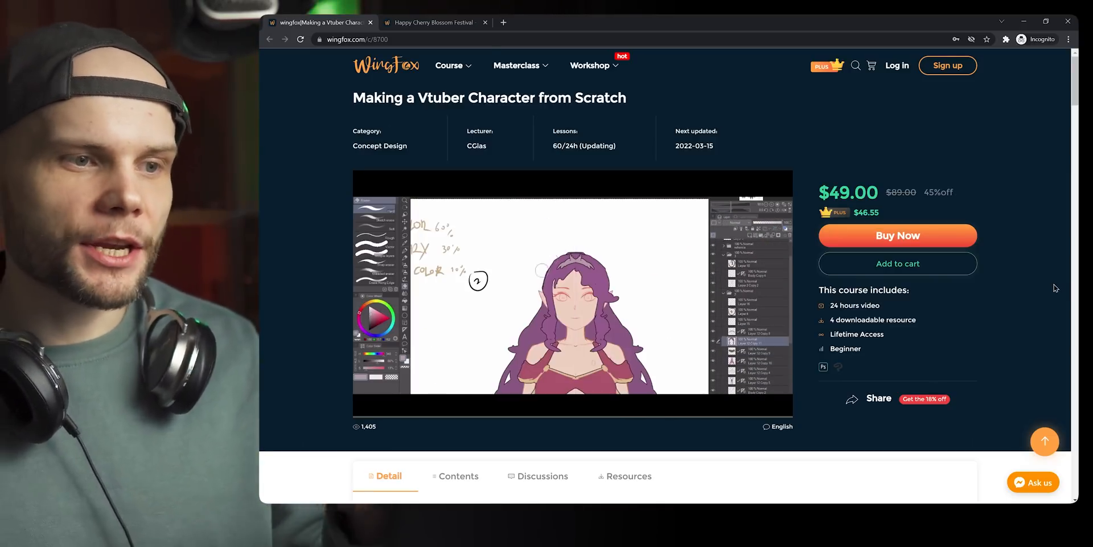
Review the Making a Vtuber Character from Scratch course page, covering the lecturer, case presentation, core knowledge points and pricing
mouse_move(586, 326)
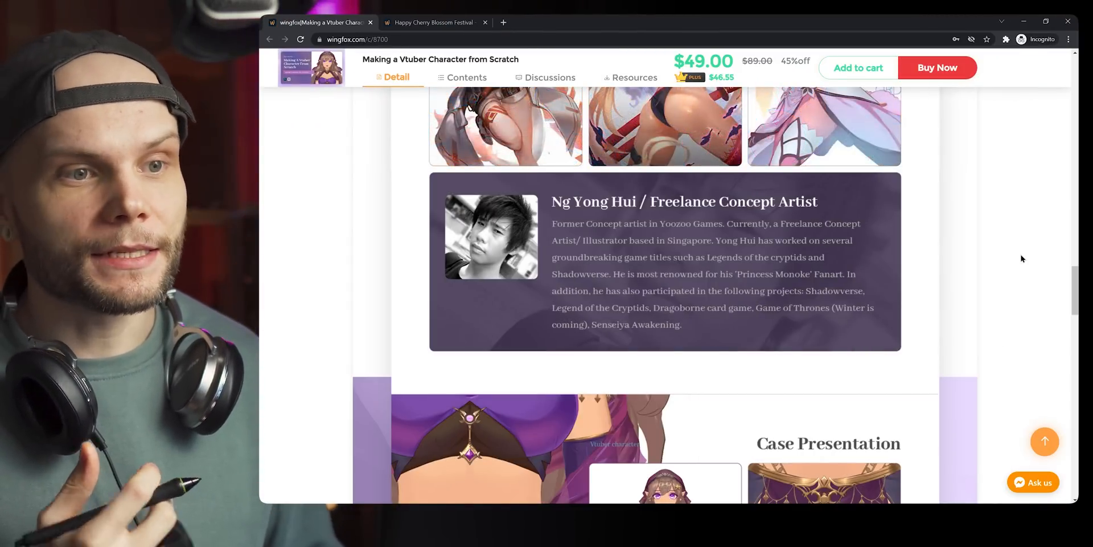
scroll(1014, 261, down, 10)
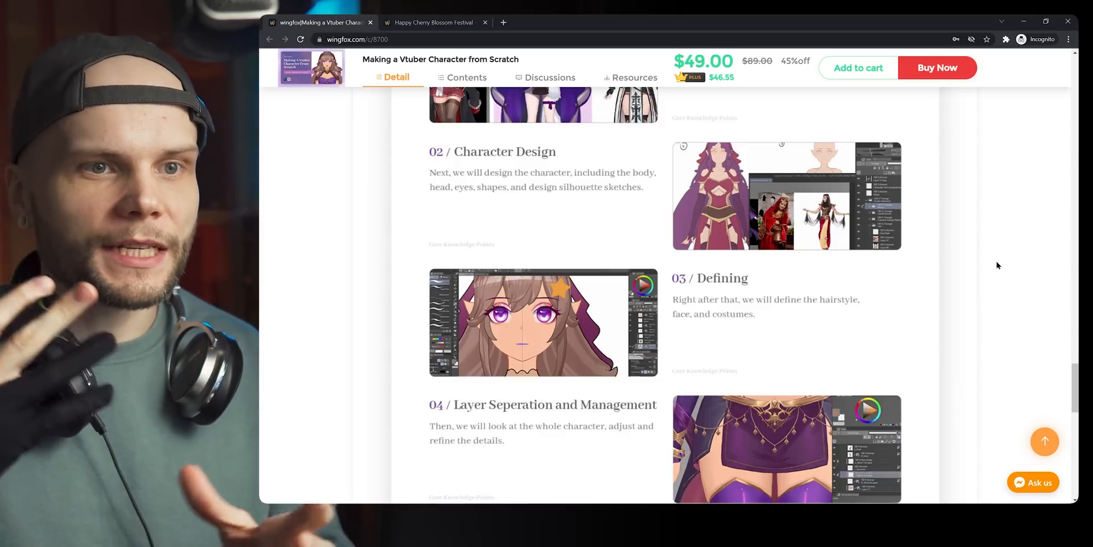
scroll(976, 267, up, 3)
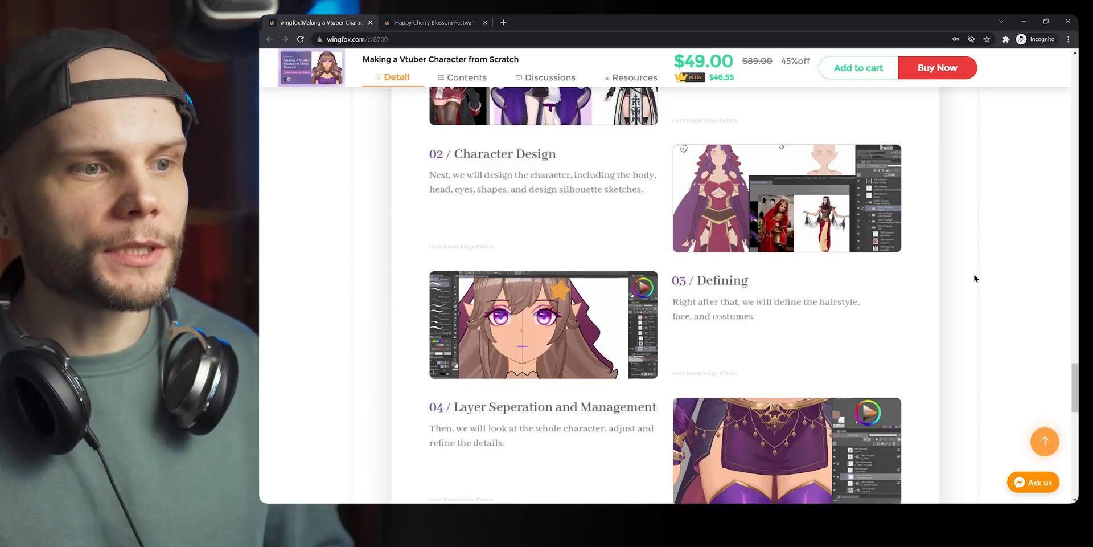
scroll(1019, 285, up, 10)
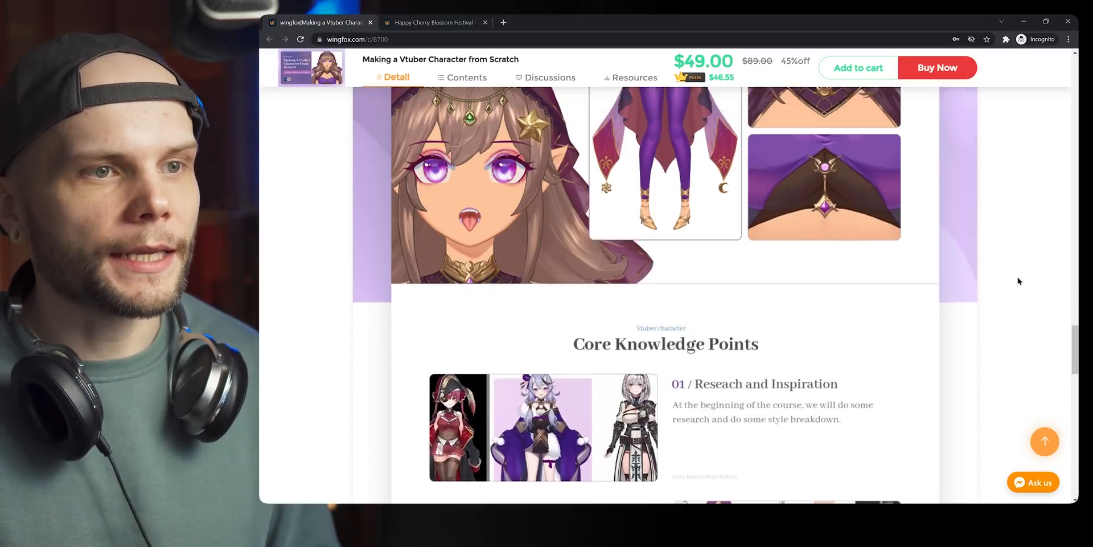
scroll(1019, 293, down, 1)
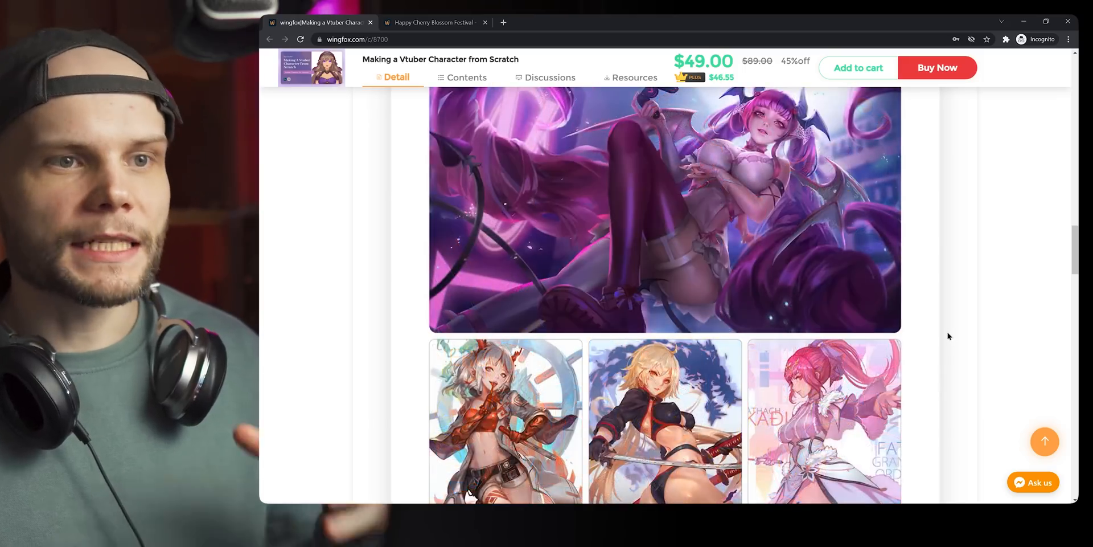
scroll(949, 335, down, 10)
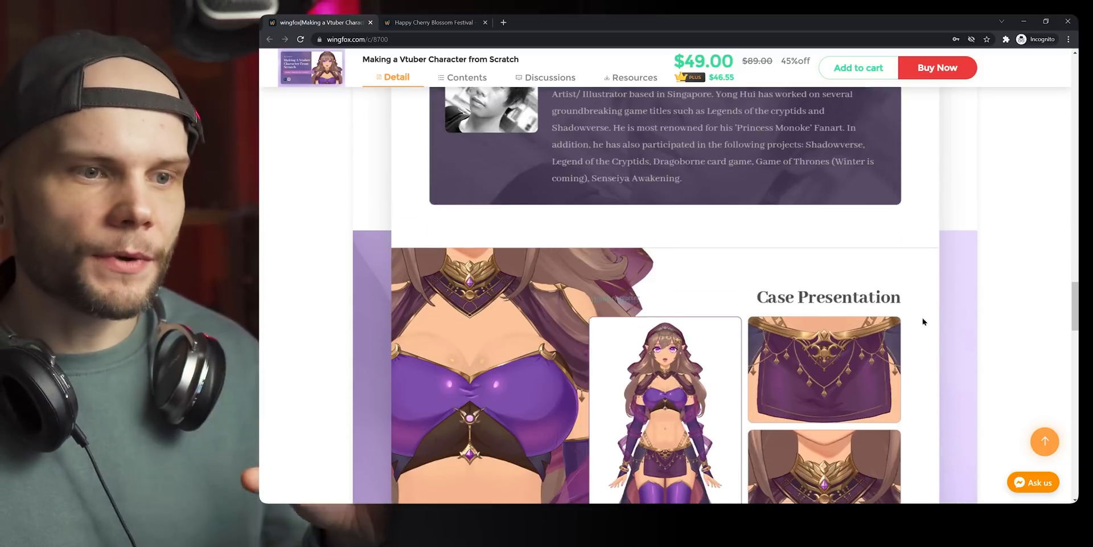
scroll(924, 322, down, 4)
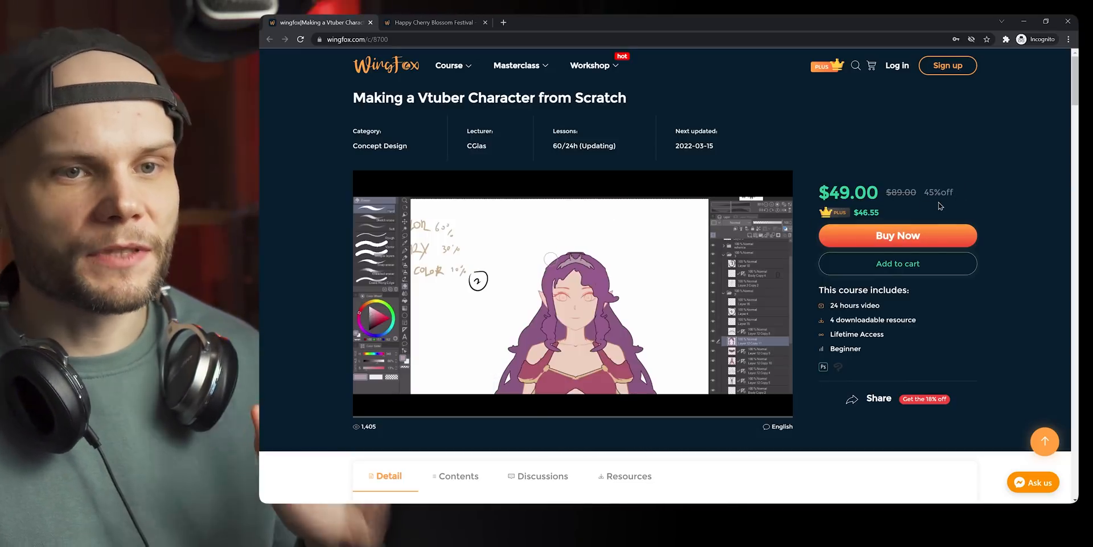
scroll(1071, 101, down, 1)
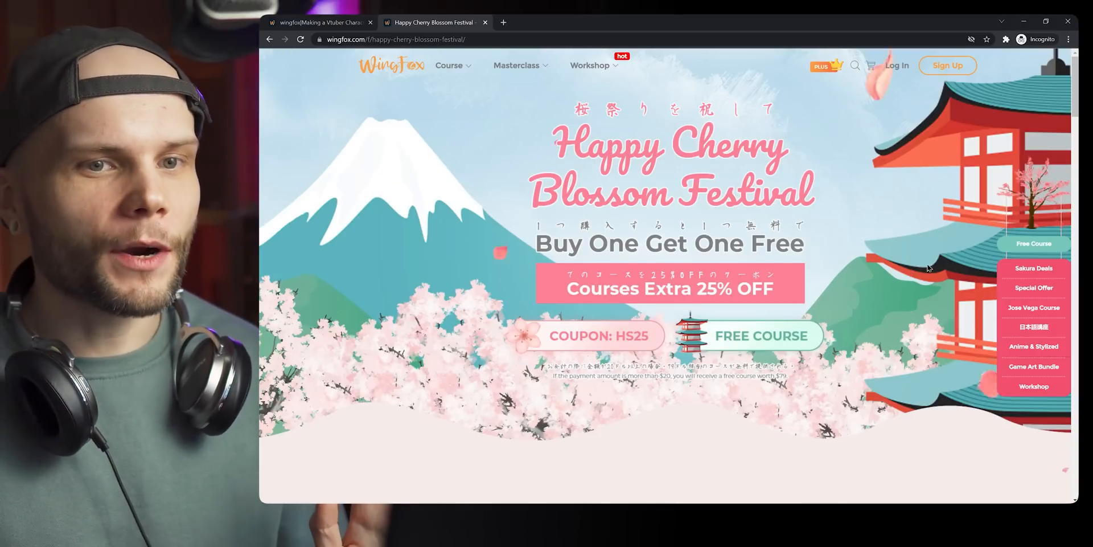
Look through the Happy Cherry Blossom Festival page's coupon, Sakura Deals and Special Offer sections
scroll(928, 267, down, 2)
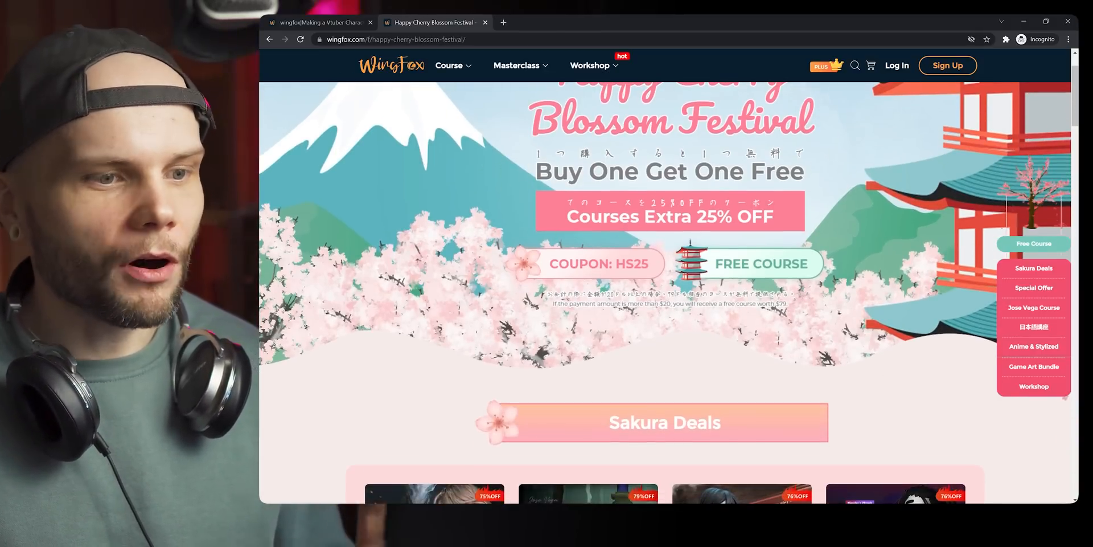
scroll(928, 268, down, 5)
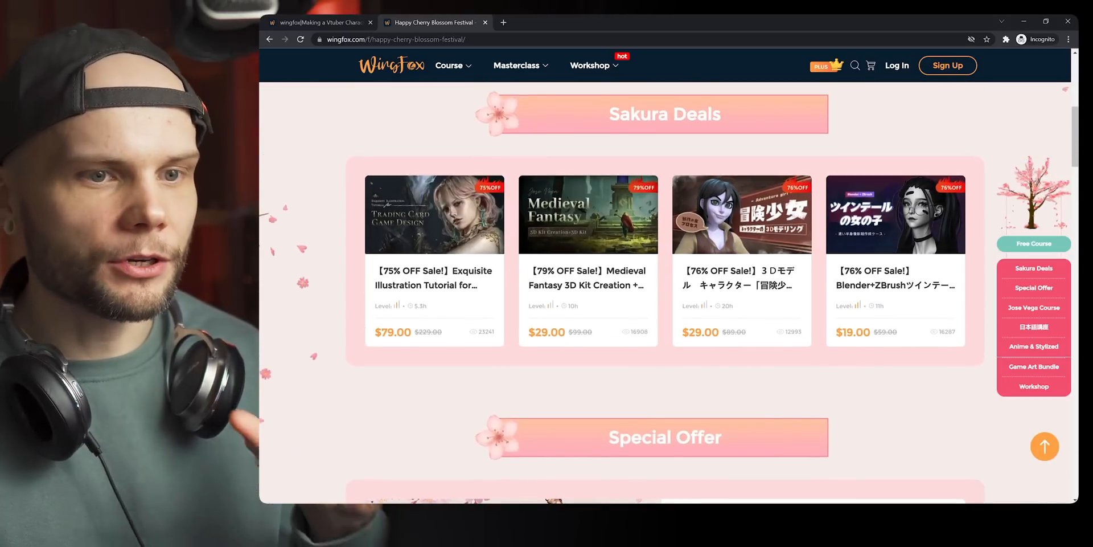
scroll(909, 312, down, 7)
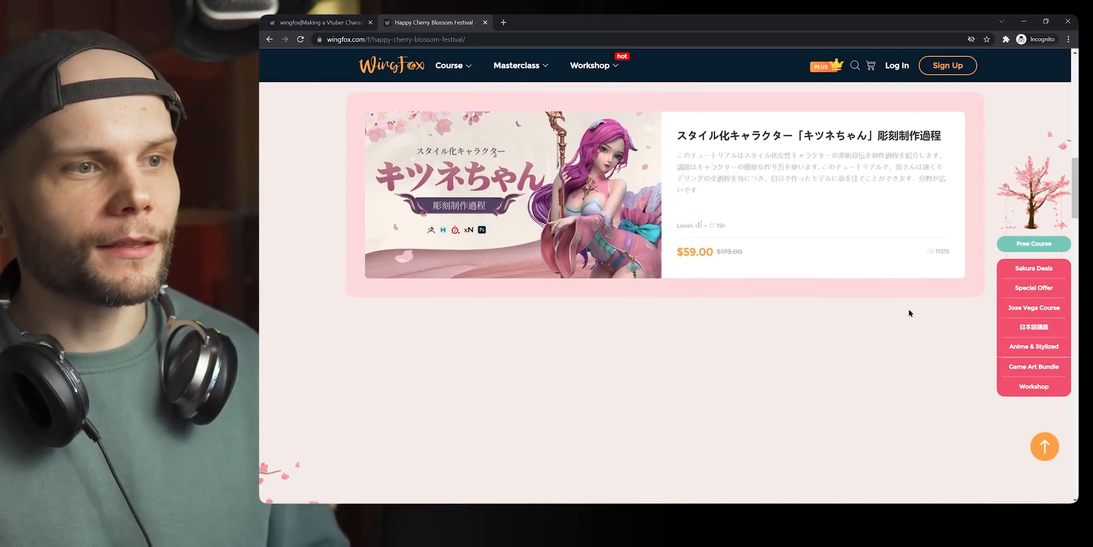
scroll(909, 312, down, 2)
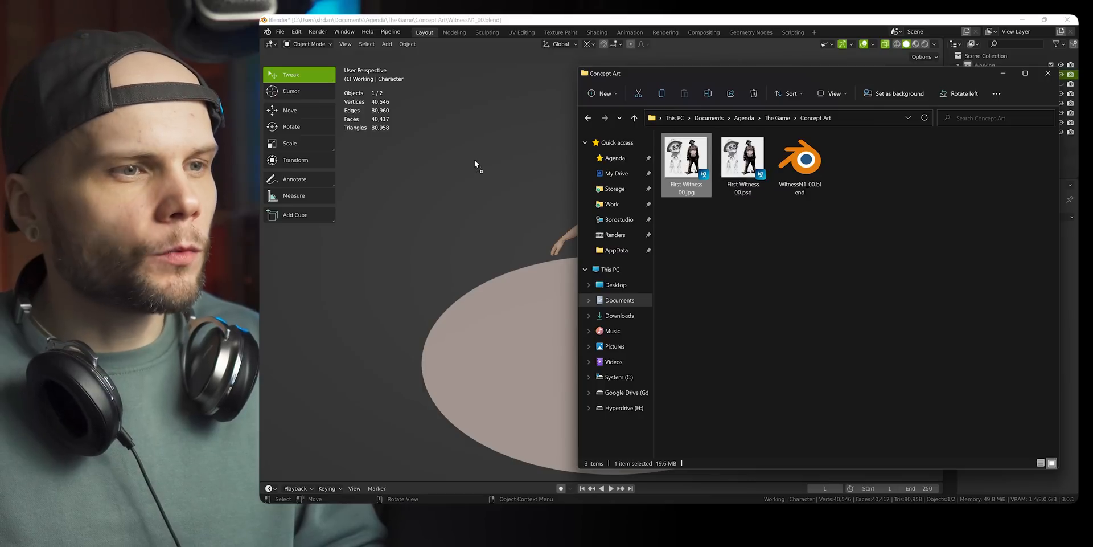
Switch to Blender and add First Witness 00.jpg from the Concept Art folder to the scene as a reference image
drag(475, 161, 474, 160)
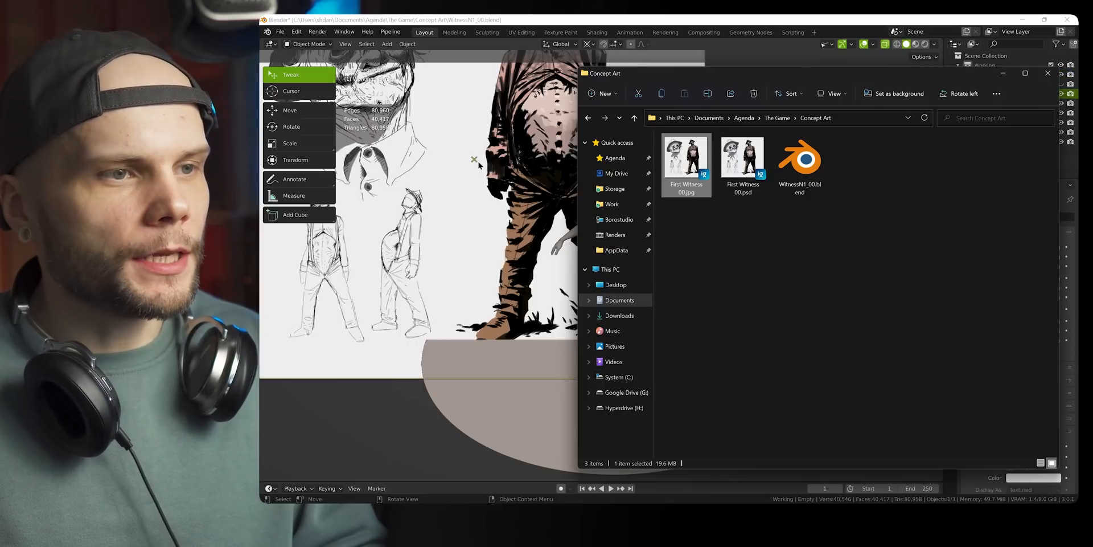
click(575, 19)
scroll(624, 192, down, 2)
scroll(624, 191, up, 1)
middle_drag(624, 191, 686, 228)
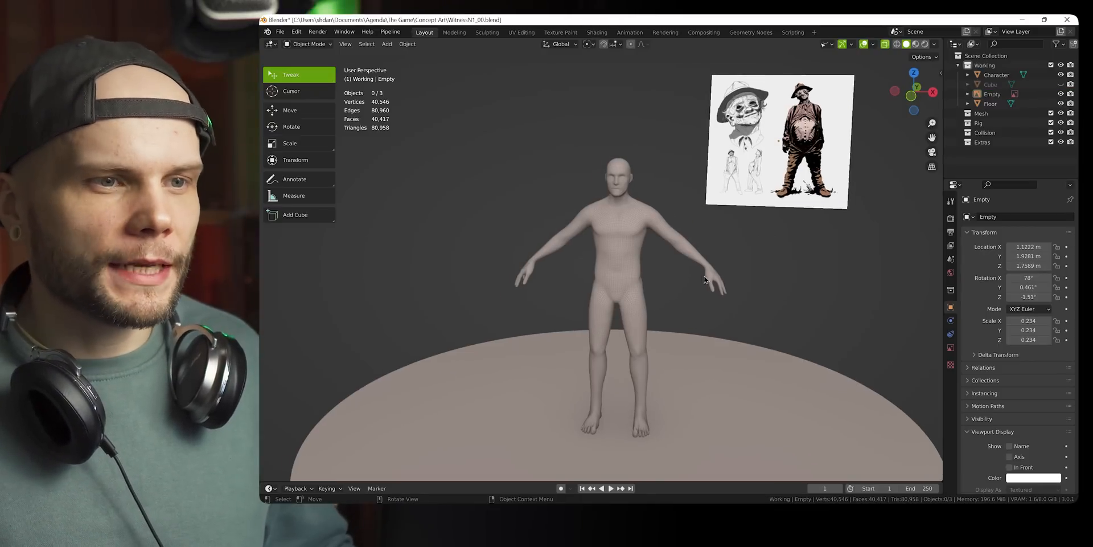
Select the character body and switch it to Sculpt Mode
click(613, 263)
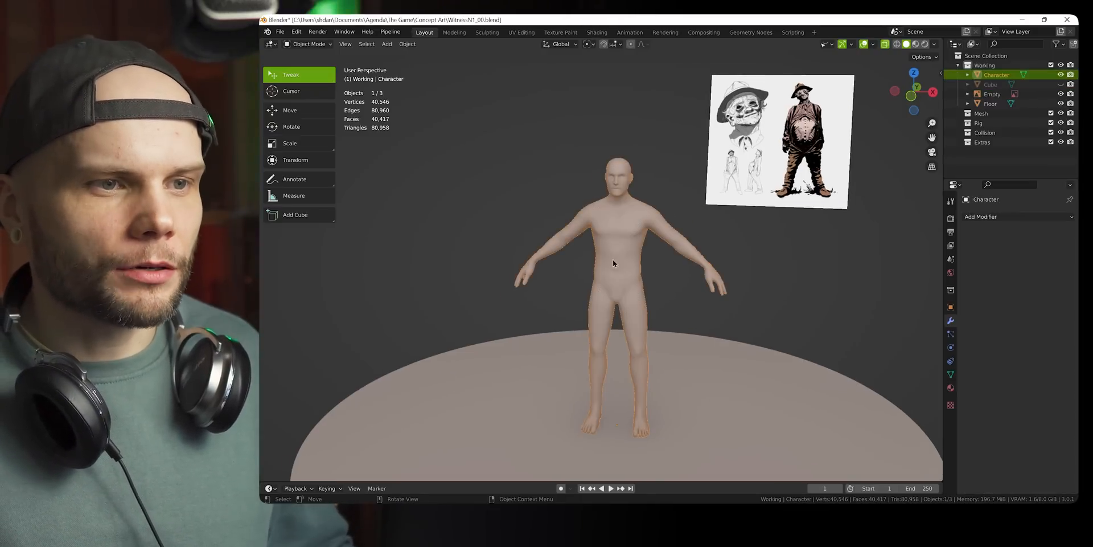
key(ctrl+Tab)
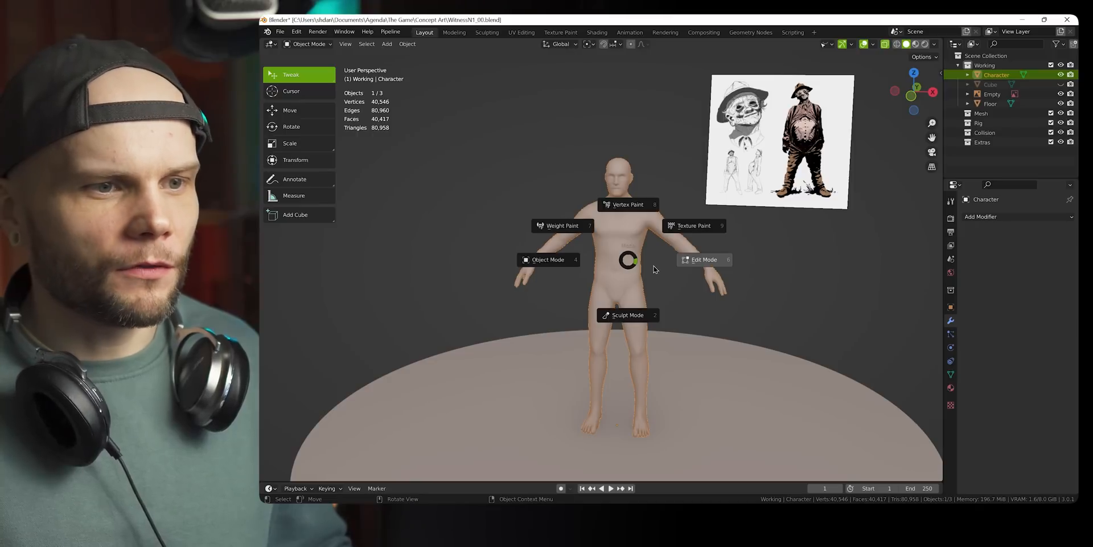
click(629, 314)
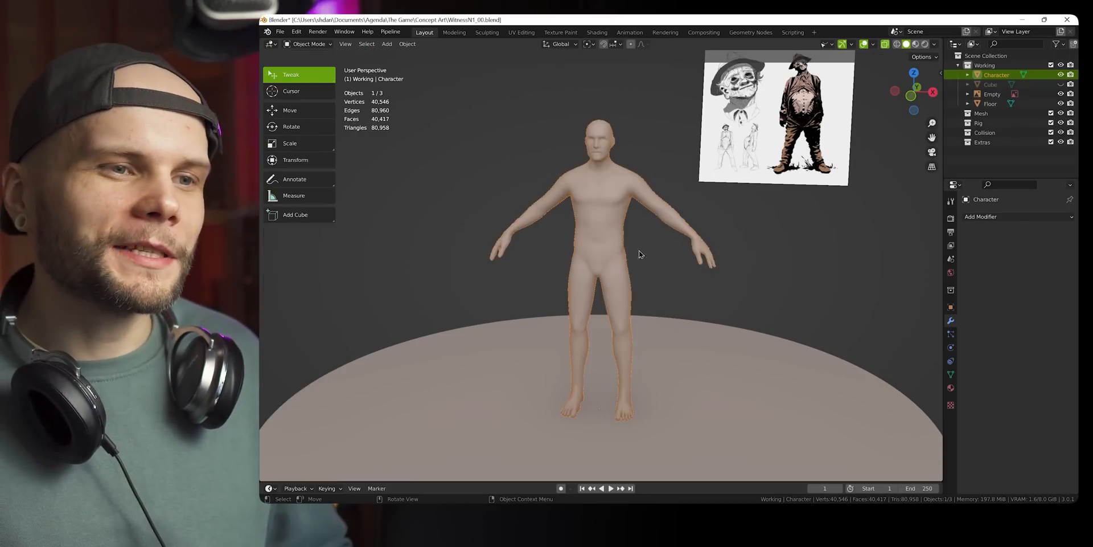
Duplicate the character body, place the copy in front of the original and rotate it 180° around Z
middle_drag(639, 250, 686, 255)
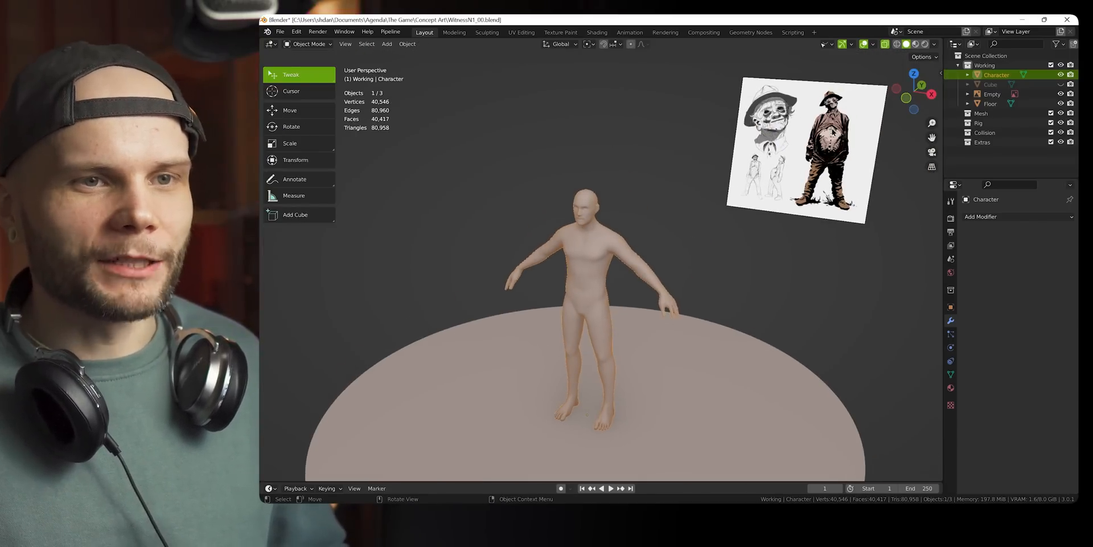
key(shift+d)
key(g)
middle_drag(631, 273, 547, 308)
click(581, 256)
key(r)
click(449, 295)
Lower the duplicated body against the original's chest, keeping its X position locked
middle_drag(746, 284, 660, 264)
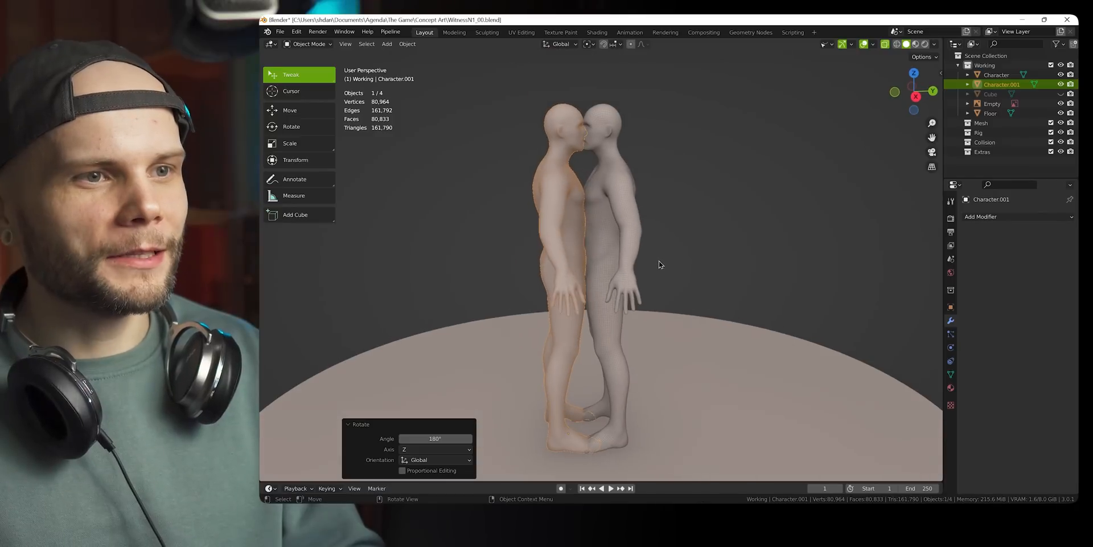
scroll(655, 255, up, 2)
key(g)
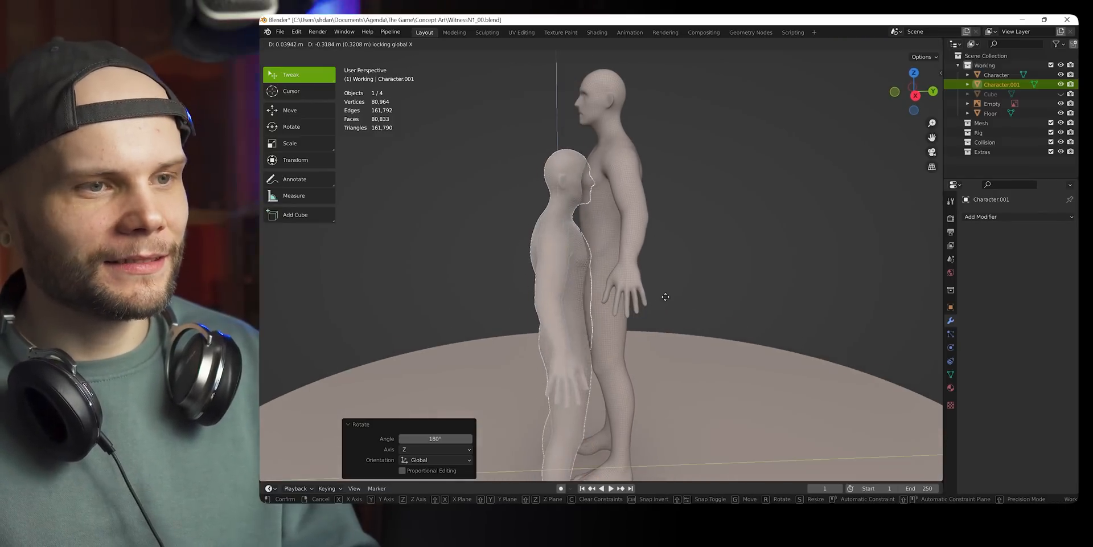
click(660, 269)
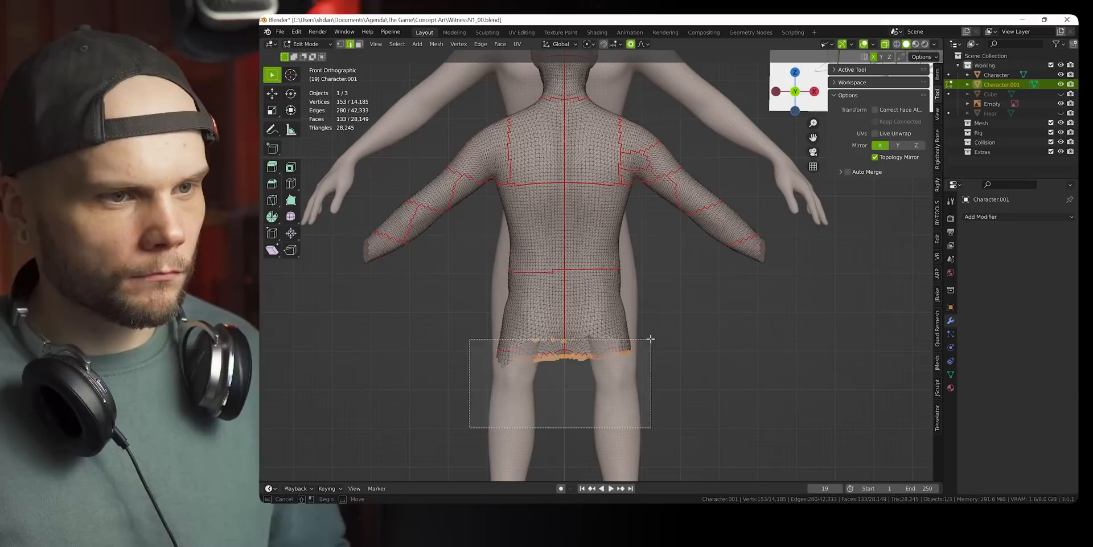
Select the open lower edge of the copy's trimmed torso and merge its vertices to close the hole
drag(648, 341, 649, 343)
key(m)
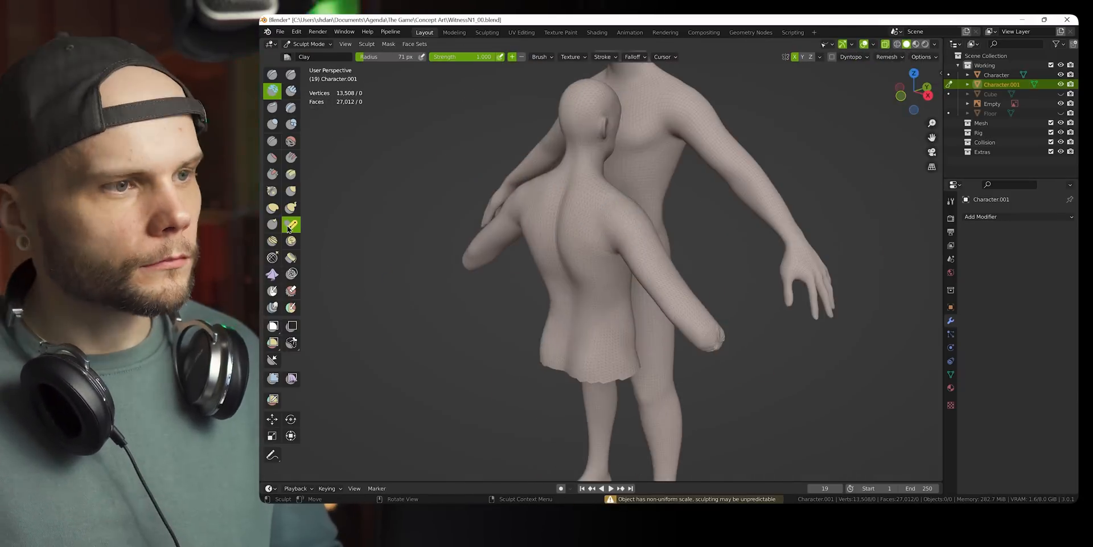
Set up the Pose brush for the torso copy, adjusting its radius and setting its strength to 0.481
mouse_move(635, 276)
middle_down()
mouse_move(691, 261)
mouse_move(707, 159)
middle_up()
key(f)
click(725, 273)
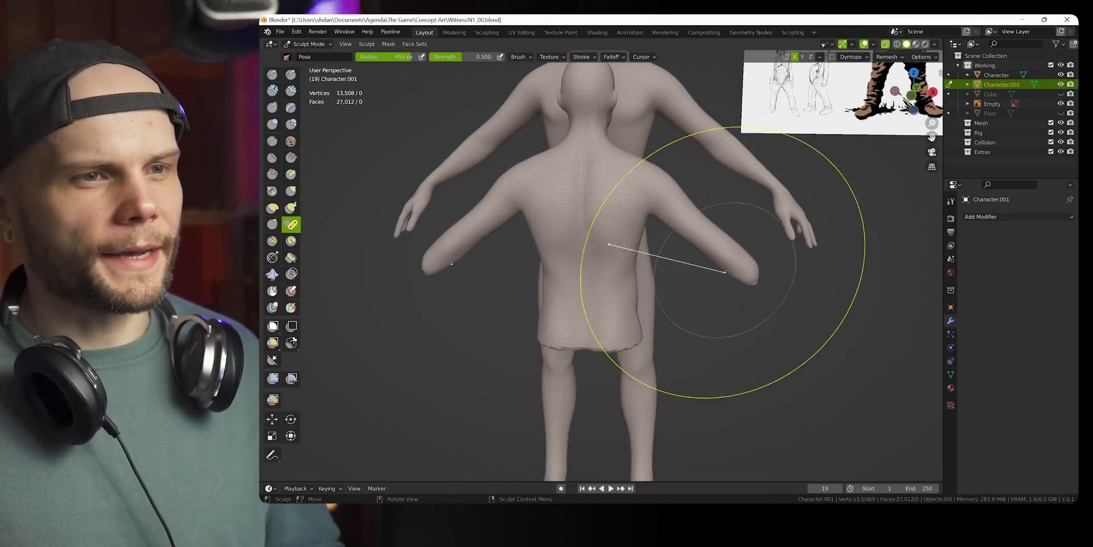
shift+middle_drag(732, 250, 735, 266)
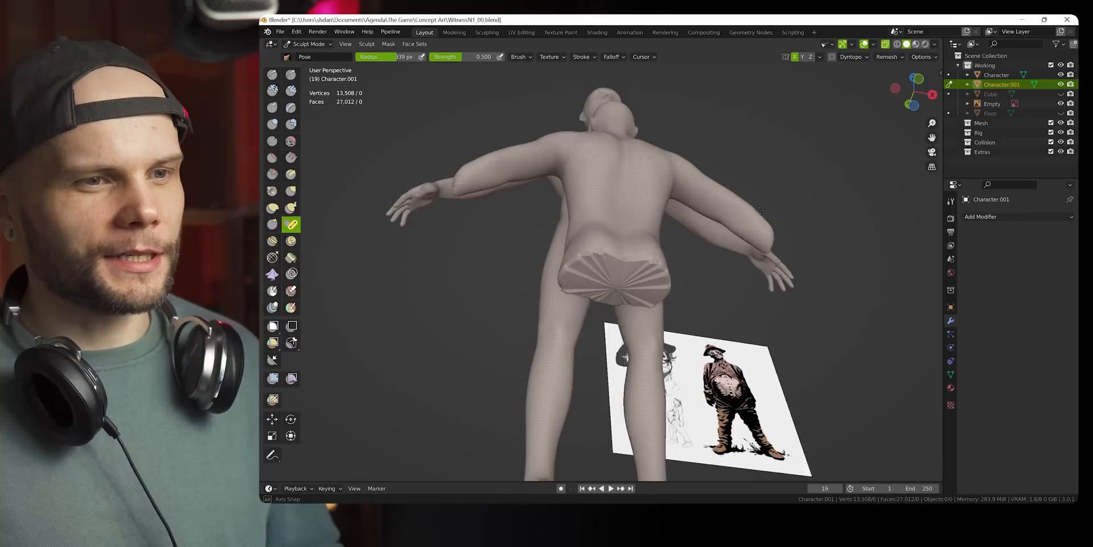
mouse_move(763, 222)
middle_down()
mouse_move(825, 253)
mouse_move(679, 262)
mouse_move(699, 306)
middle_up()
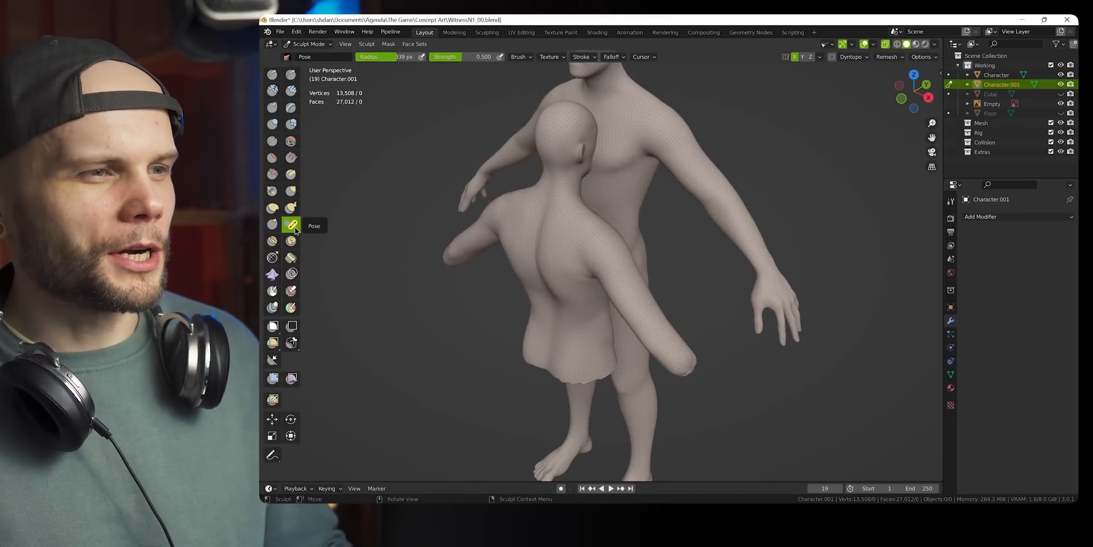
middle_drag(647, 307, 700, 354)
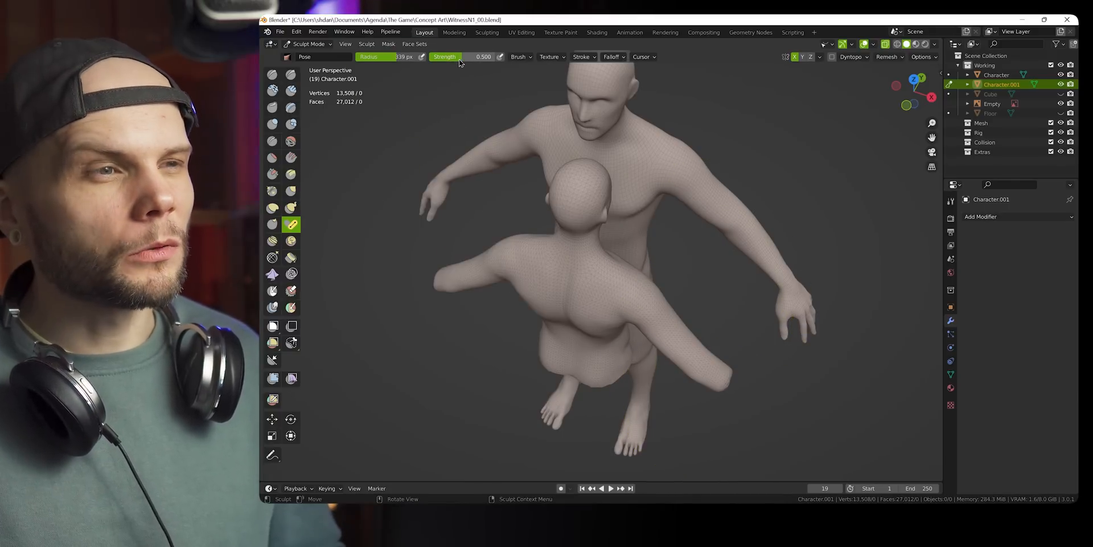
drag(465, 60, 463, 59)
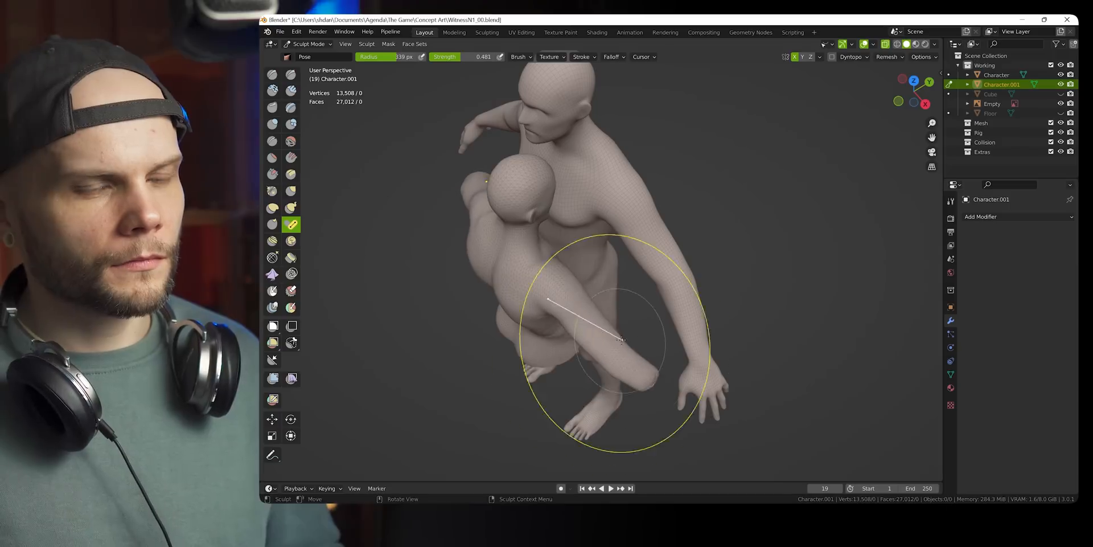
Bend the copy's arms around the original's torso with the Pose brush at a 180 px radius
mouse_move(621, 340)
middle_down()
mouse_move(655, 301)
mouse_move(635, 305)
mouse_move(630, 362)
middle_up()
key(f)
click(640, 332)
drag(593, 366, 632, 328)
mouse_move(633, 270)
middle_down()
mouse_move(676, 232)
mouse_move(781, 183)
mouse_move(733, 183)
mouse_move(630, 225)
mouse_move(567, 288)
mouse_move(584, 279)
mouse_move(572, 288)
mouse_move(593, 291)
mouse_move(598, 310)
mouse_move(622, 285)
mouse_move(590, 300)
middle_up()
click(554, 285)
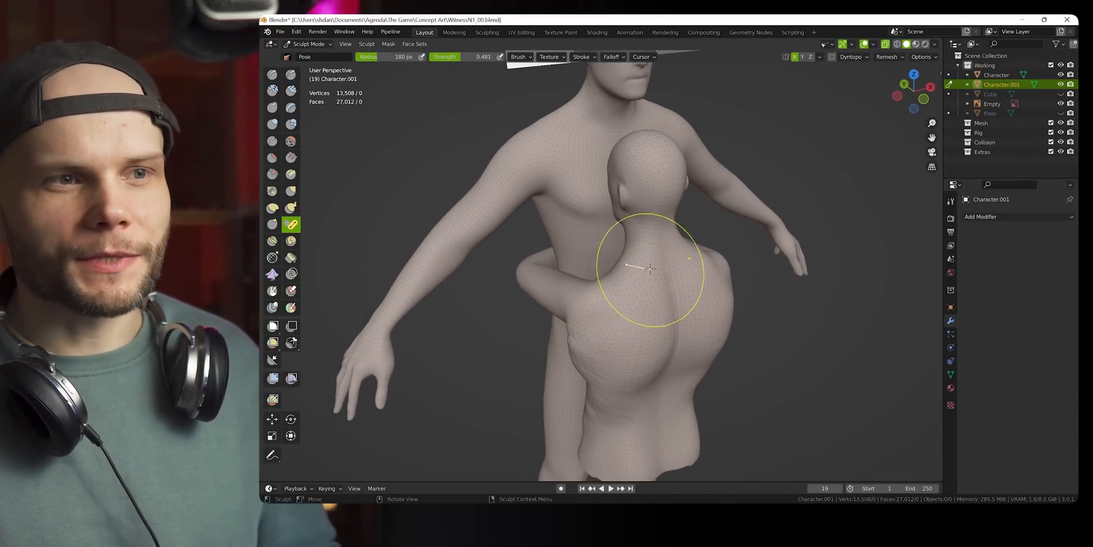
Adjust the copy's shoulder area with the Grab brush at a radius of about 204 px and 0.422 strength
middle_drag(649, 268, 705, 232)
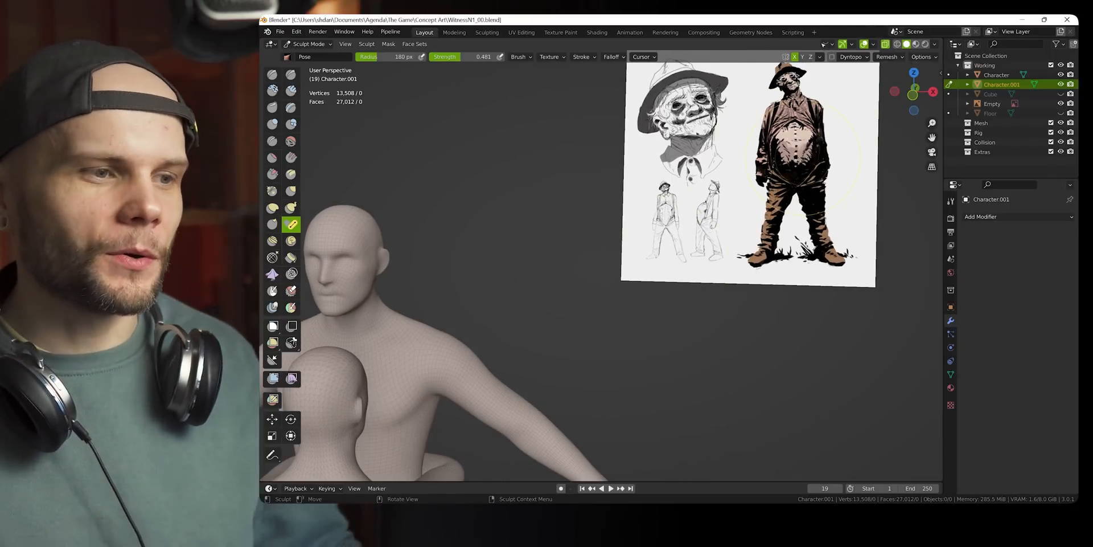
shift+middle_drag(559, 293, 627, 229)
shift+middle_drag(619, 269, 633, 232)
middle_drag(633, 239, 578, 242)
middle_drag(602, 285, 575, 295)
click(581, 291)
key(g)
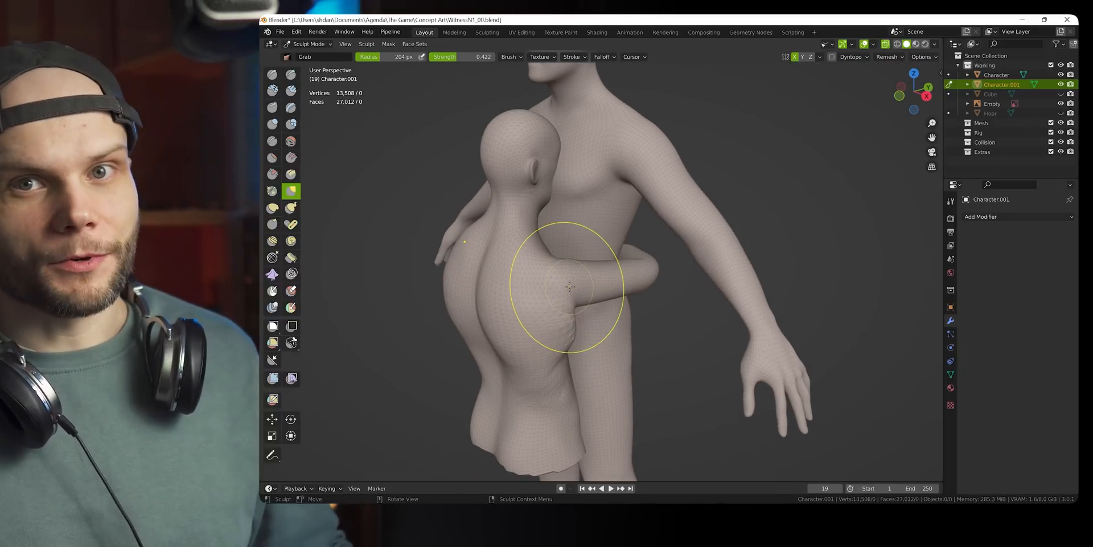
mouse_move(575, 307)
middle_down()
mouse_move(564, 296)
mouse_move(568, 315)
mouse_move(608, 269)
mouse_move(573, 127)
middle_up()
key(f)
Pose the copy's lower torso against the original's legs with the Pose brush, resizing the brush as needed
key(p)
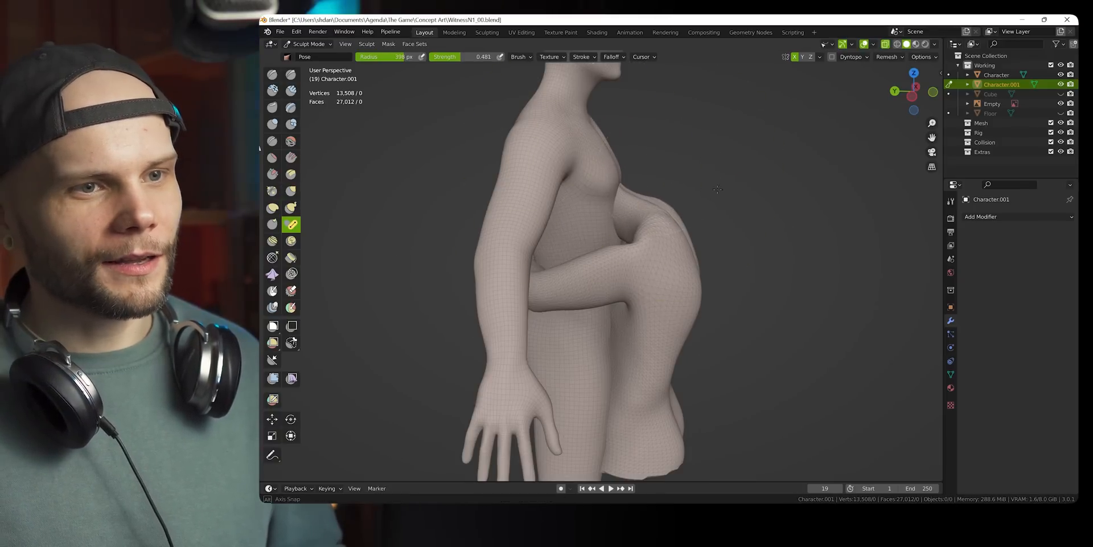
middle_drag(718, 189, 593, 342)
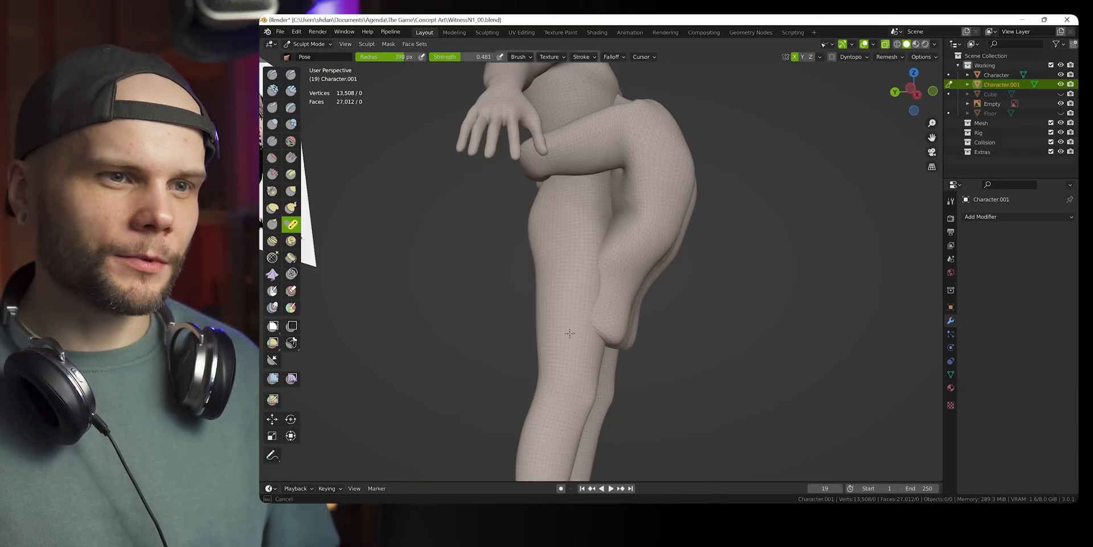
key(f)
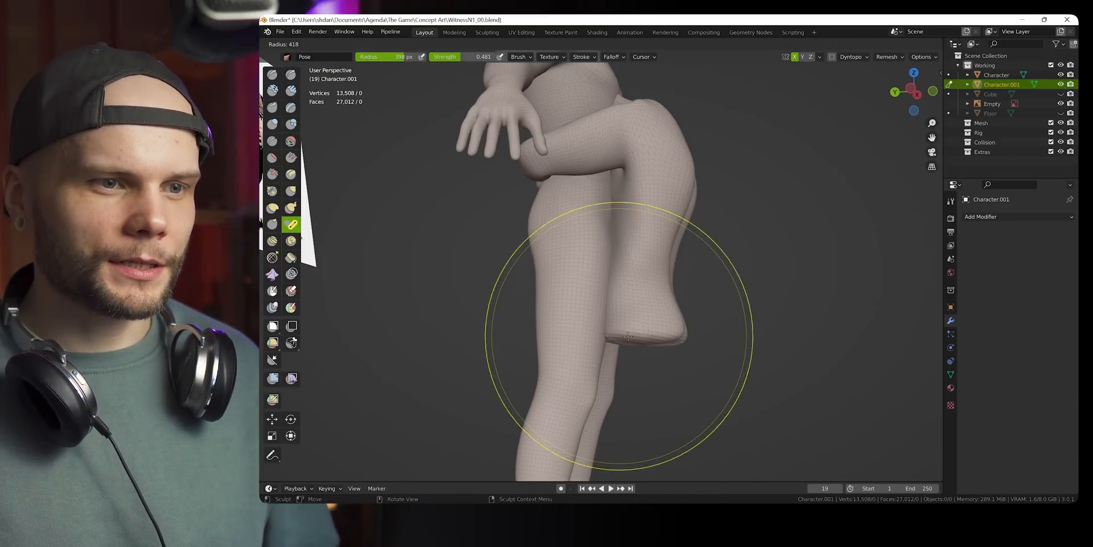
click(658, 337)
key(f)
click(551, 340)
Refine the copy's lower end and the bent arms behind the base figure's back with the Grab brush, resizing it as needed
key(g)
mouse_move(618, 277)
middle_down()
mouse_move(664, 220)
mouse_move(586, 342)
mouse_move(630, 288)
mouse_move(610, 236)
mouse_move(647, 317)
mouse_move(606, 325)
mouse_move(574, 257)
mouse_move(698, 232)
middle_up()
key(f)
key(f)
key(g)
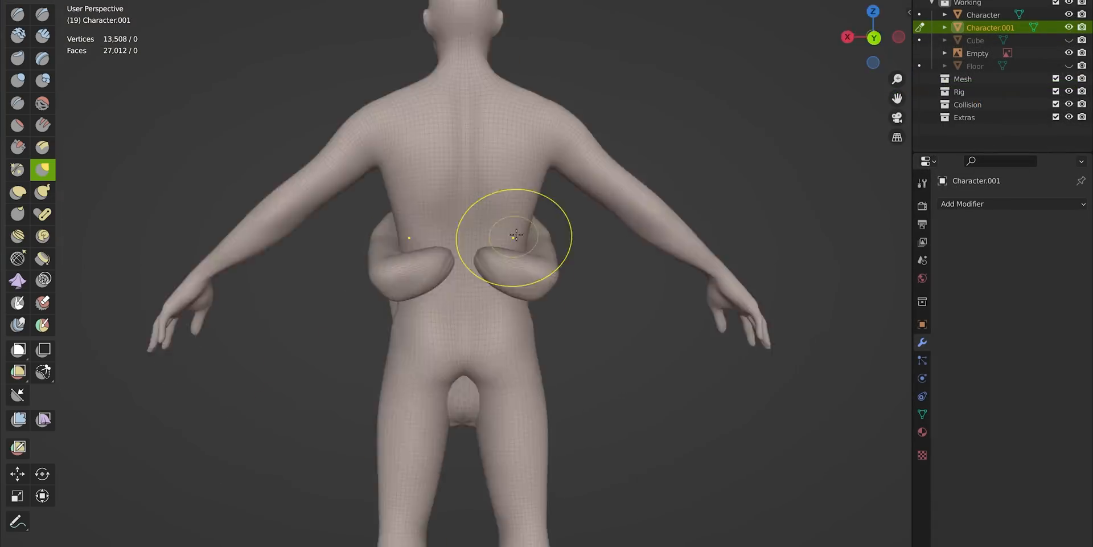
middle_drag(512, 256, 564, 259)
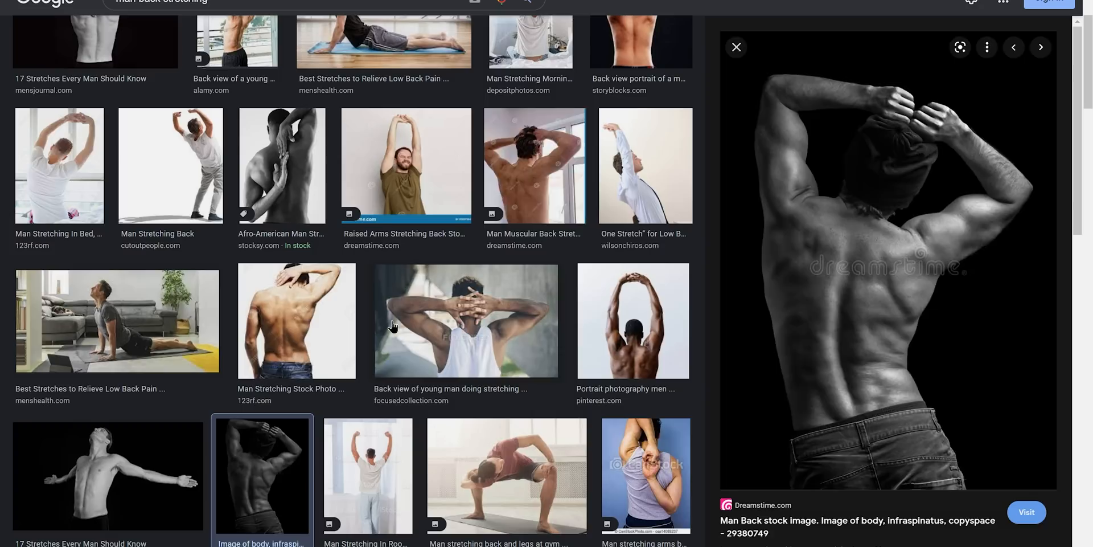
Using back-anatomy photos as reference, remesh the copy more densely and sculpt its spine and shoulder blades with the Clay and Crease brushes
scroll(392, 326, down, 4)
click(435, 427)
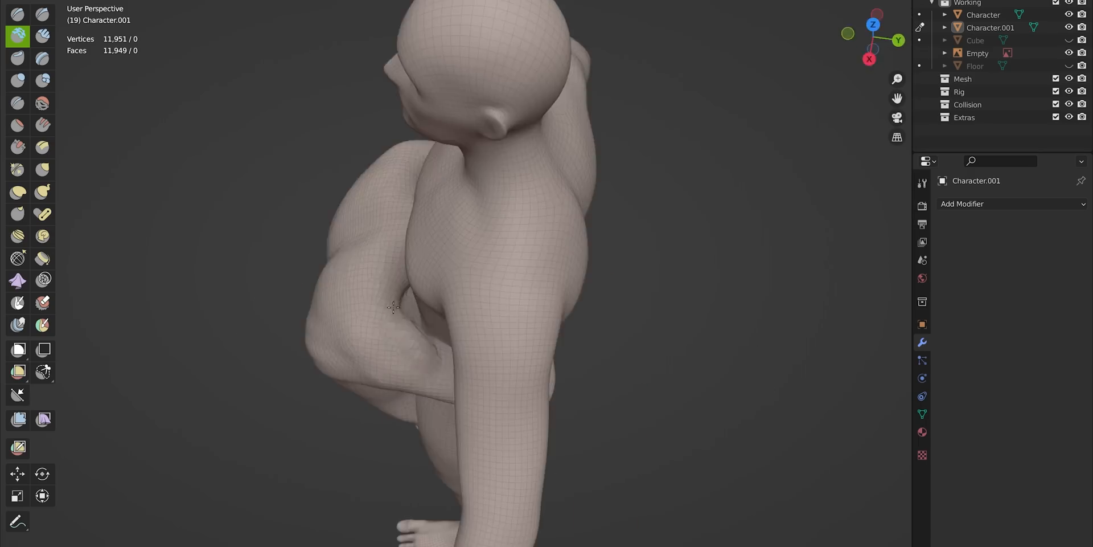
mouse_move(513, 342)
middle_down()
mouse_move(525, 366)
mouse_move(393, 285)
mouse_move(410, 268)
middle_up()
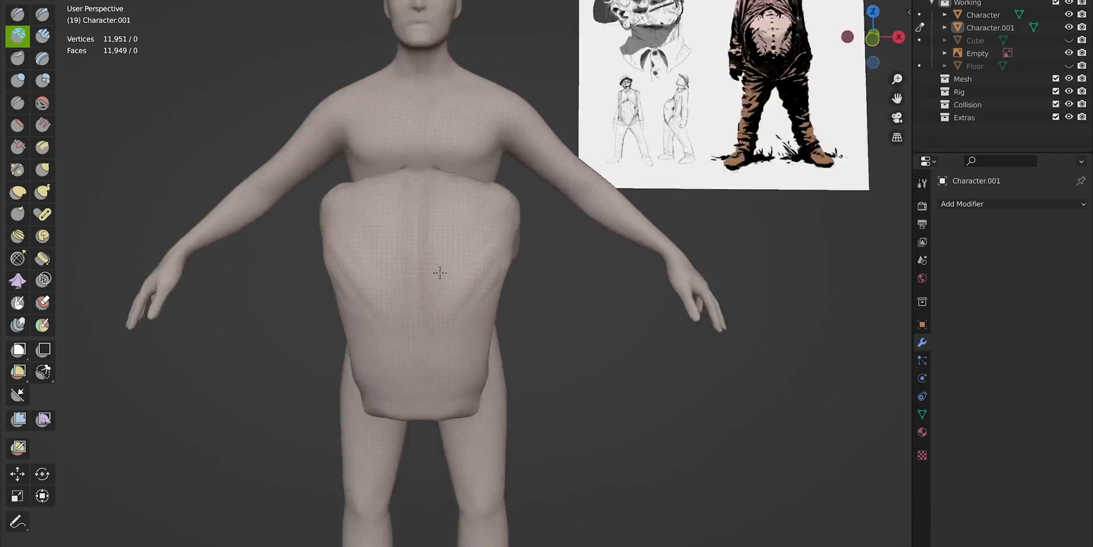
mouse_move(376, 342)
middle_down()
mouse_move(375, 389)
mouse_move(488, 214)
mouse_move(439, 259)
mouse_move(354, 256)
mouse_move(500, 315)
mouse_move(427, 264)
mouse_move(424, 308)
mouse_move(488, 293)
middle_up()
key(c)
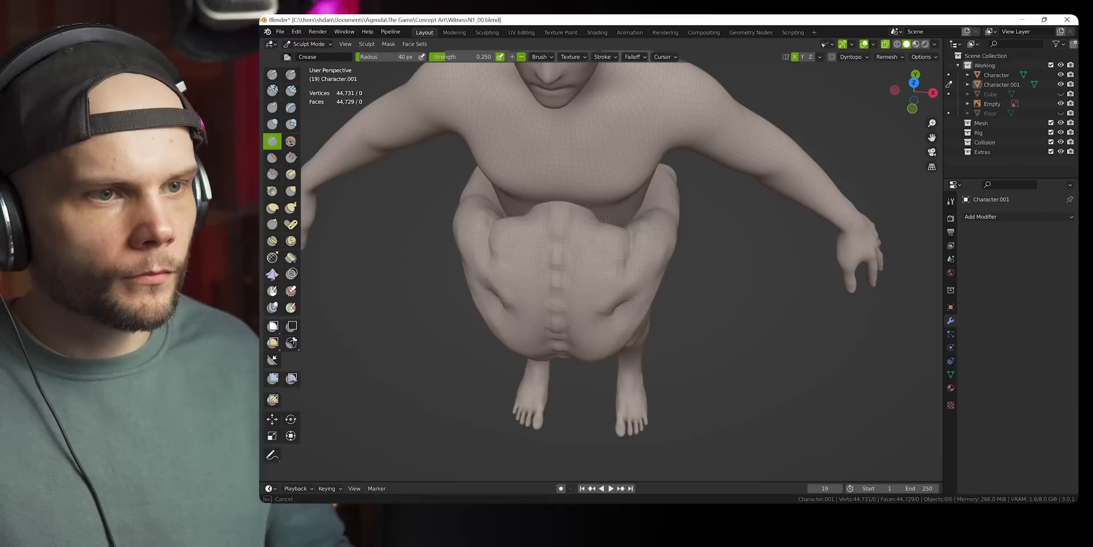
mouse_move(512, 256)
middle_down()
mouse_move(610, 213)
mouse_move(559, 293)
mouse_move(555, 262)
mouse_move(659, 243)
mouse_move(610, 317)
middle_up()
Adjust the copy's upper back with the Grab brush at a 96 px radius and 0.422 strength
click(559, 293)
key(ctrl+Tab)
key(ctrl+Tab)
scroll(639, 287, up, 3)
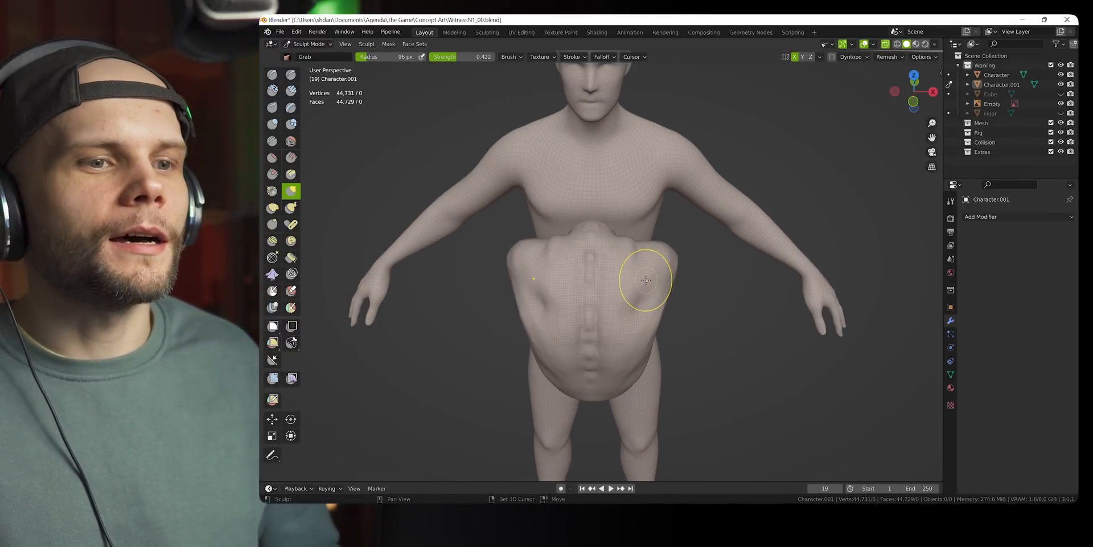
scroll(649, 306, down, 3)
Return to Object Mode, select the base figure Character and enter Sculpt Mode on it
key(ctrl+Tab)
click(558, 262)
mouse_move(569, 267)
middle_down()
mouse_move(654, 283)
mouse_move(644, 282)
middle_up()
key(ctrl+Tab)
click(629, 309)
middle_drag(641, 296, 663, 273)
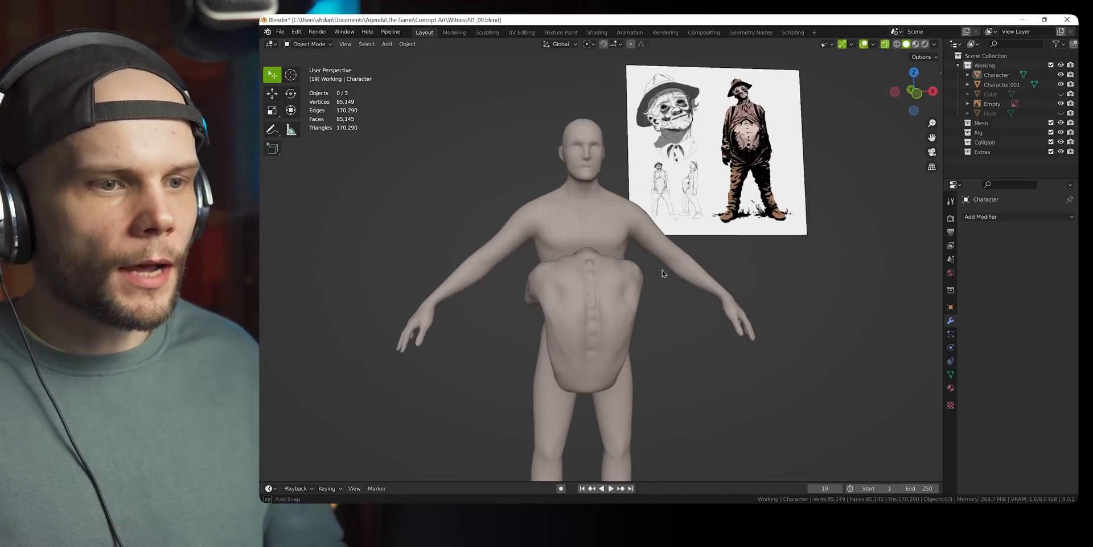
middle_drag(572, 258, 661, 284)
click(594, 290)
middle_drag(594, 290, 630, 260)
click(659, 234)
key(ctrl+Tab)
click(632, 302)
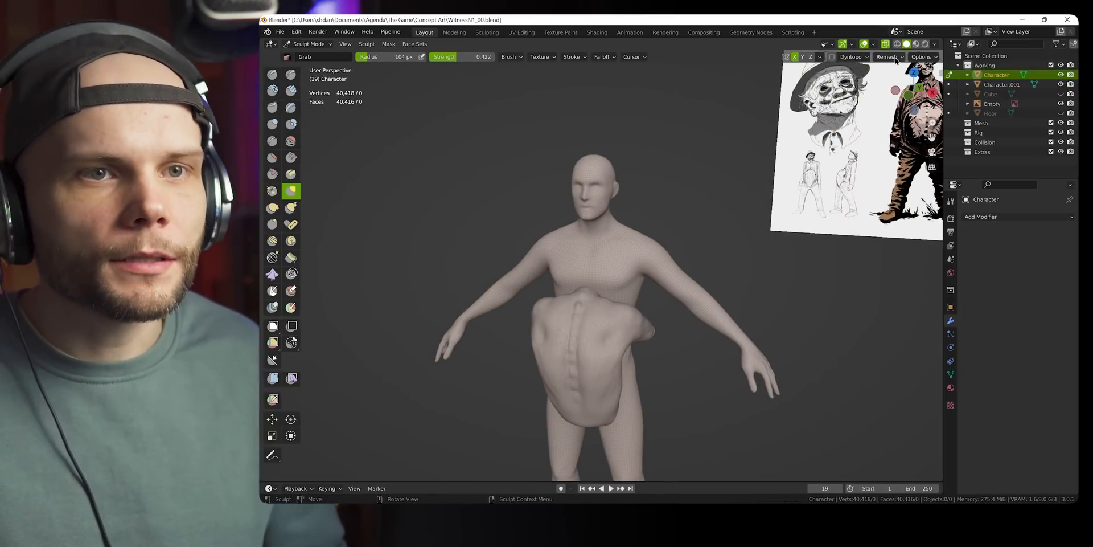
Pose the base figure's legs in side view with the Pose brush at about 414 px radius and 0.481 strength
mouse_move(643, 225)
shift+middle_down()
mouse_move(655, 284)
mouse_move(672, 228)
shift+middle_up()
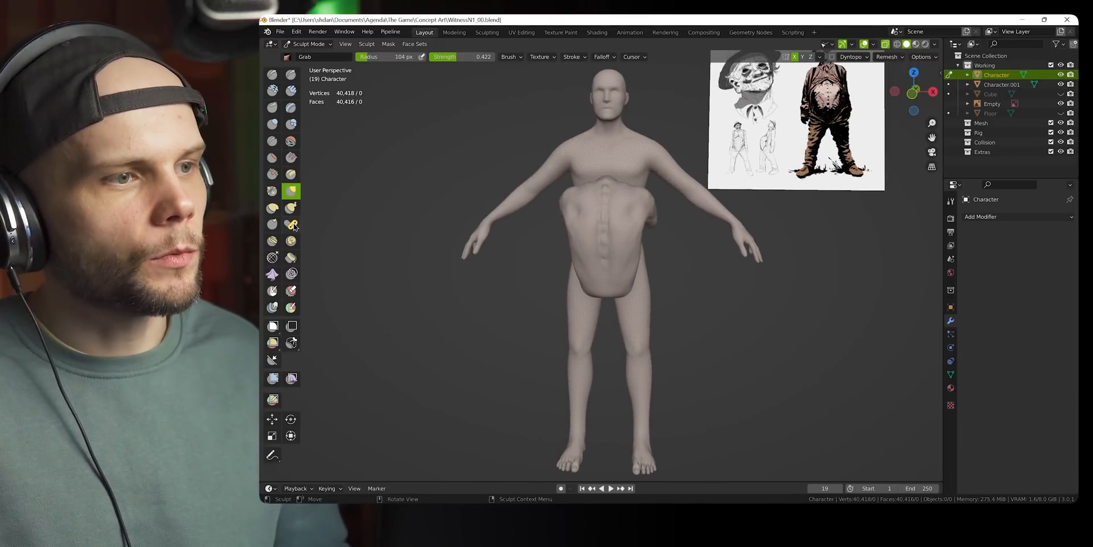
click(679, 298)
middle_drag(678, 298, 646, 302)
middle_drag(646, 302, 615, 302)
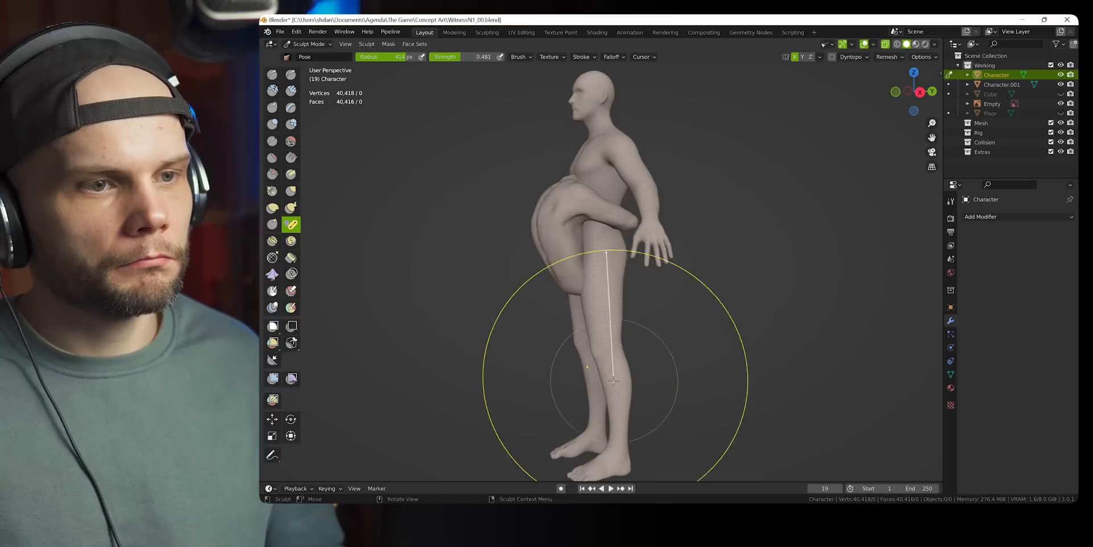
mouse_move(601, 373)
middle_down()
mouse_move(649, 376)
mouse_move(572, 377)
mouse_move(603, 380)
middle_up()
shift+middle_drag(600, 469, 601, 405)
drag(602, 404, 611, 401)
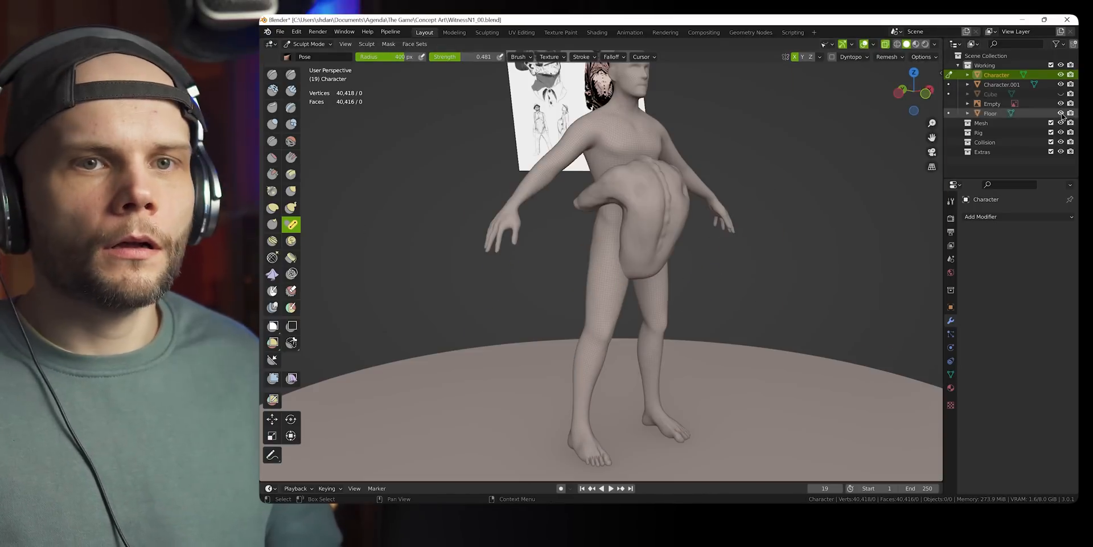
Show the Floor object and pose the base figure's upper body and head with the Pose brush from the side
middle_drag(626, 393, 549, 390)
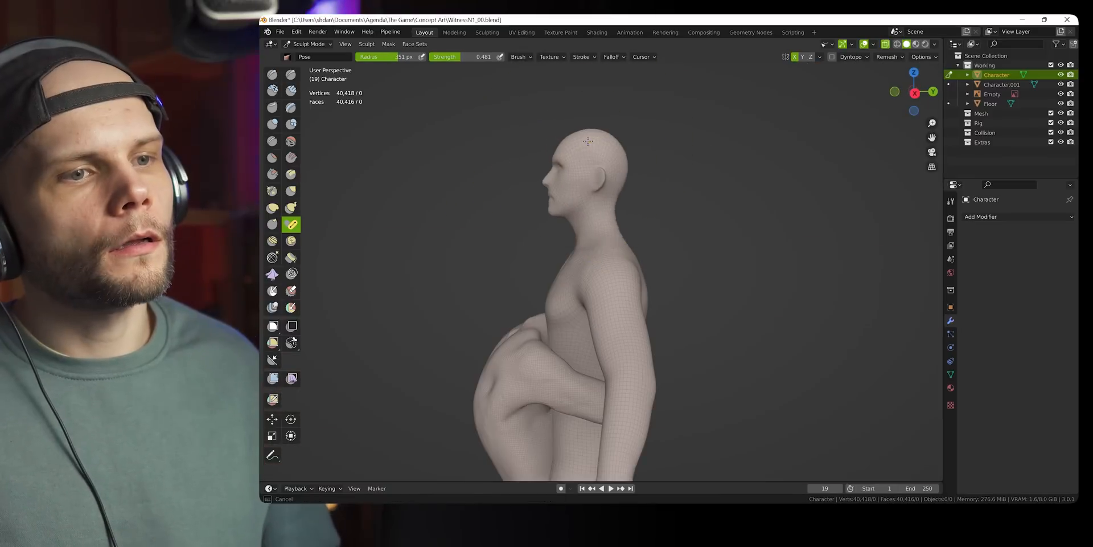
middle_drag(626, 188, 593, 195)
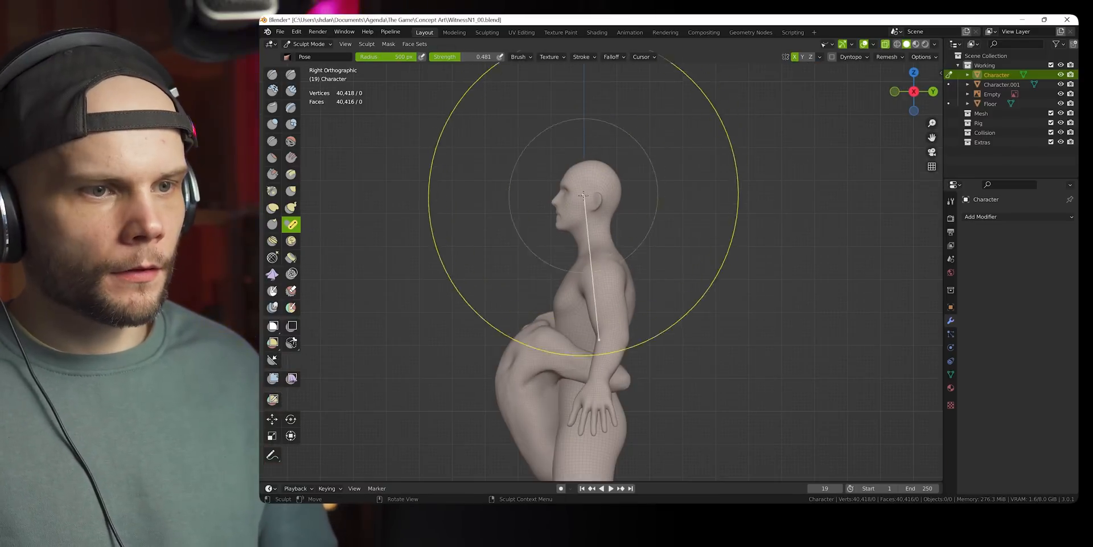
drag(584, 195, 597, 195)
key(f)
click(604, 171)
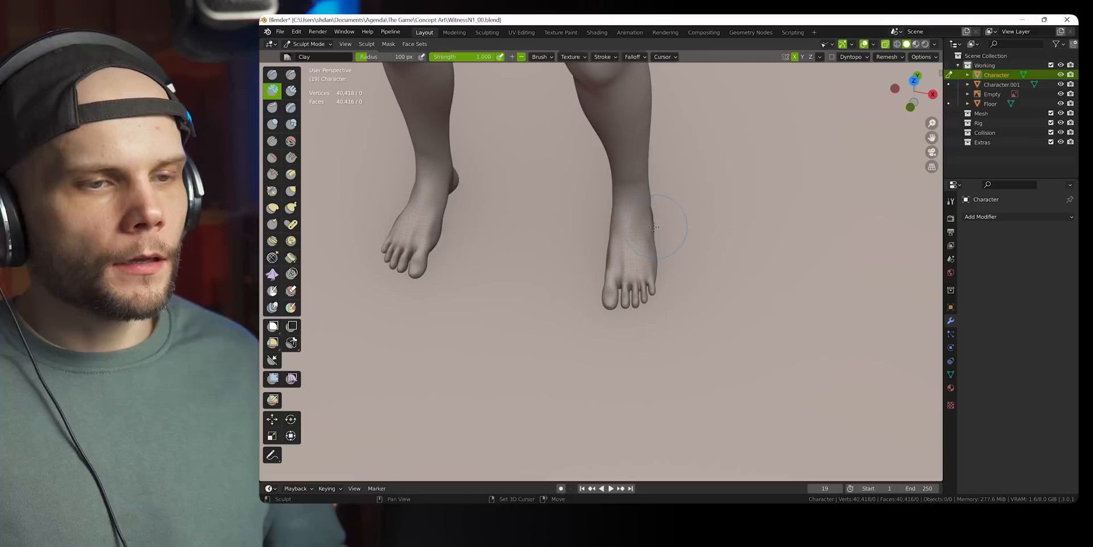
Shape the base figure's lower body and back with the Clay brush at full strength and the Grab brush at a 140 px radius
mouse_move(655, 250)
middle_down()
mouse_move(675, 246)
mouse_move(581, 214)
mouse_move(647, 261)
mouse_move(662, 197)
mouse_move(659, 245)
middle_up()
scroll(587, 224, down, 2)
shift+middle_drag(584, 222, 616, 336)
scroll(607, 271, down, 2)
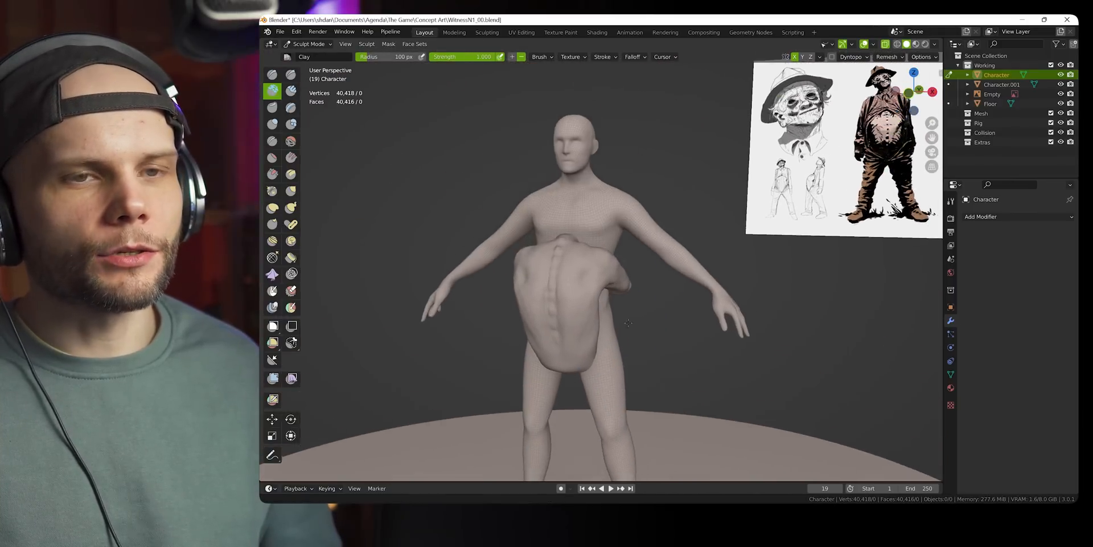
middle_drag(598, 245, 616, 244)
mouse_move(587, 146)
shift+middle_down()
mouse_move(577, 233)
mouse_move(587, 191)
mouse_move(638, 245)
shift+middle_up()
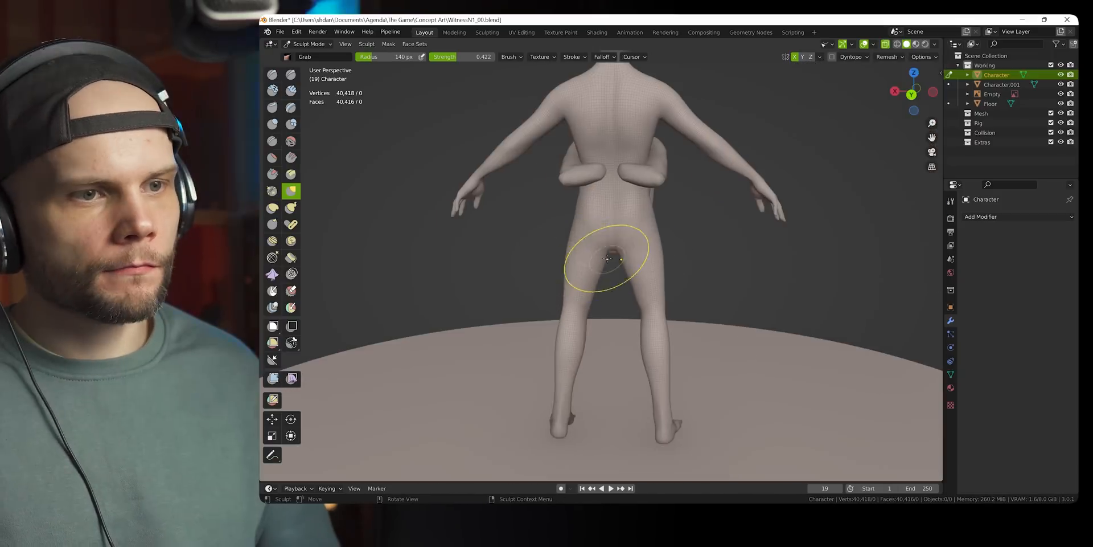
mouse_move(609, 259)
middle_down()
mouse_move(493, 257)
mouse_move(416, 288)
middle_up()
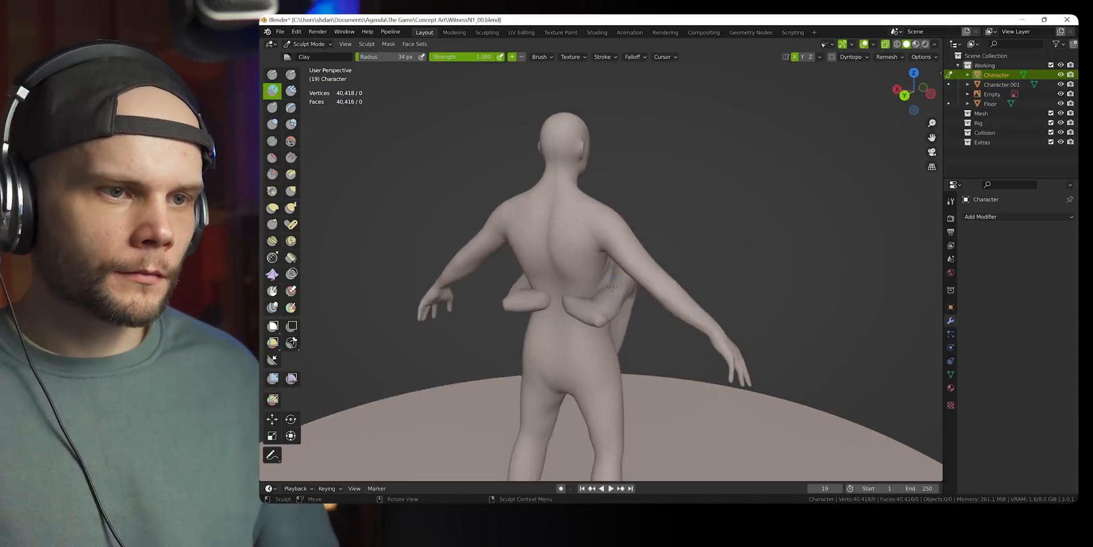
mouse_move(624, 311)
middle_down()
mouse_move(634, 317)
mouse_move(644, 297)
mouse_move(684, 330)
mouse_move(635, 288)
mouse_move(600, 316)
mouse_move(610, 292)
mouse_move(655, 292)
mouse_move(558, 313)
middle_up()
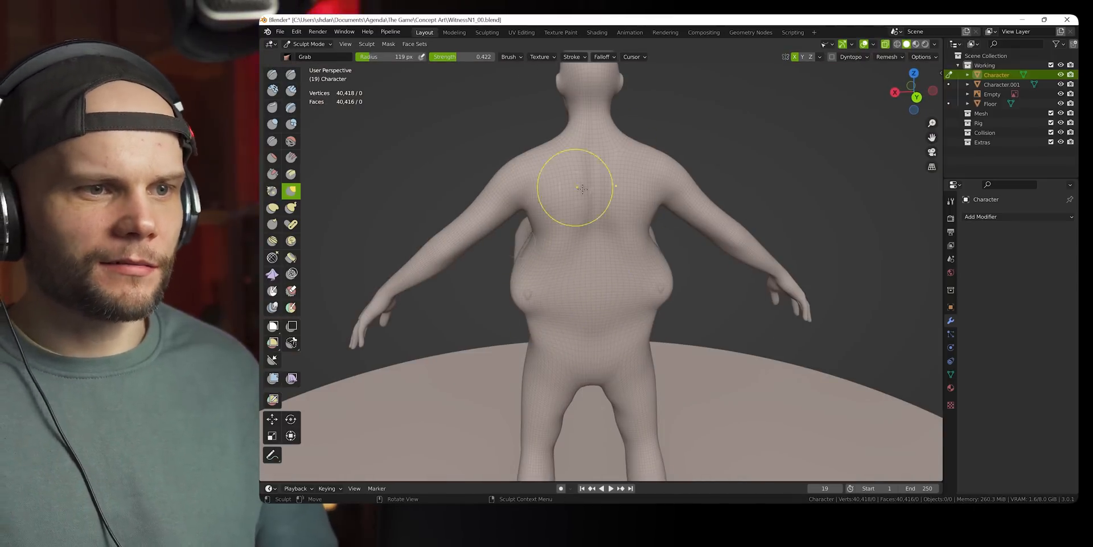
Pull the base figure's waist and flanks around the copy's arms with the Grab brush at radii of 119 and 69 px
middle_drag(582, 189, 847, 164)
middle_drag(607, 274, 634, 244)
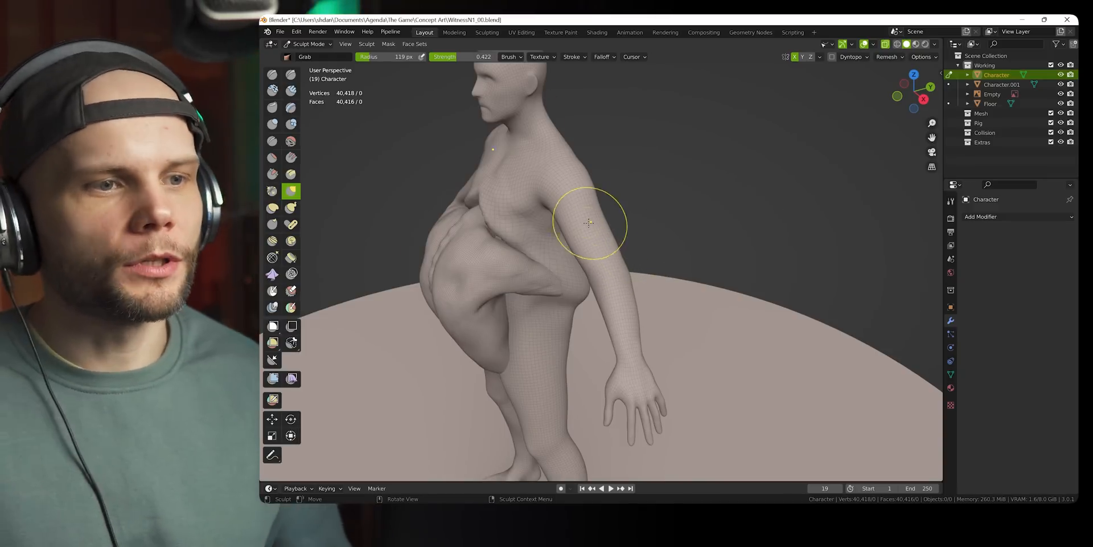
mouse_move(581, 267)
middle_down()
mouse_move(578, 295)
mouse_move(595, 280)
mouse_move(586, 312)
mouse_move(562, 278)
mouse_move(585, 294)
middle_up()
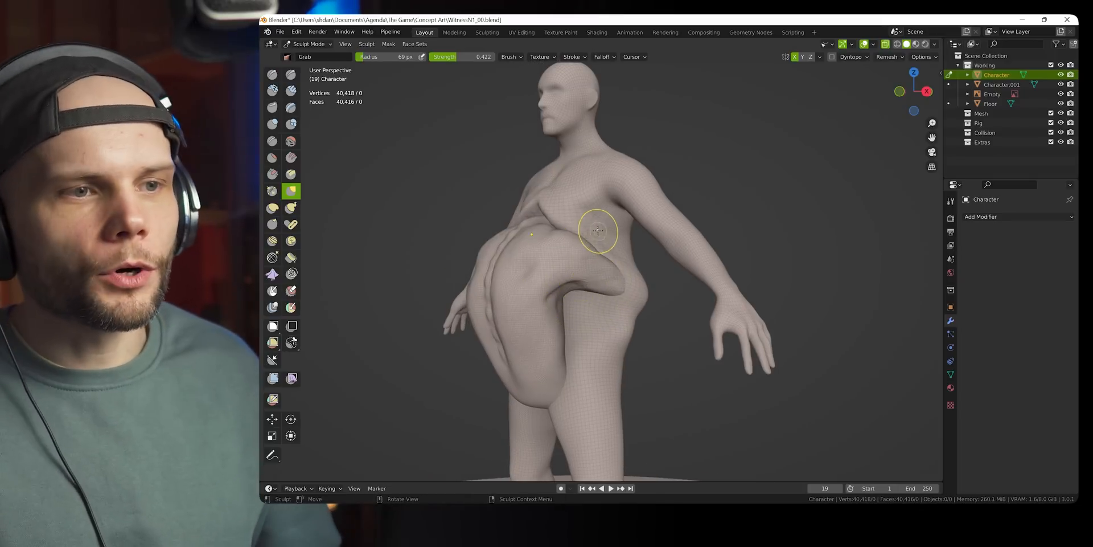
middle_drag(598, 231, 602, 268)
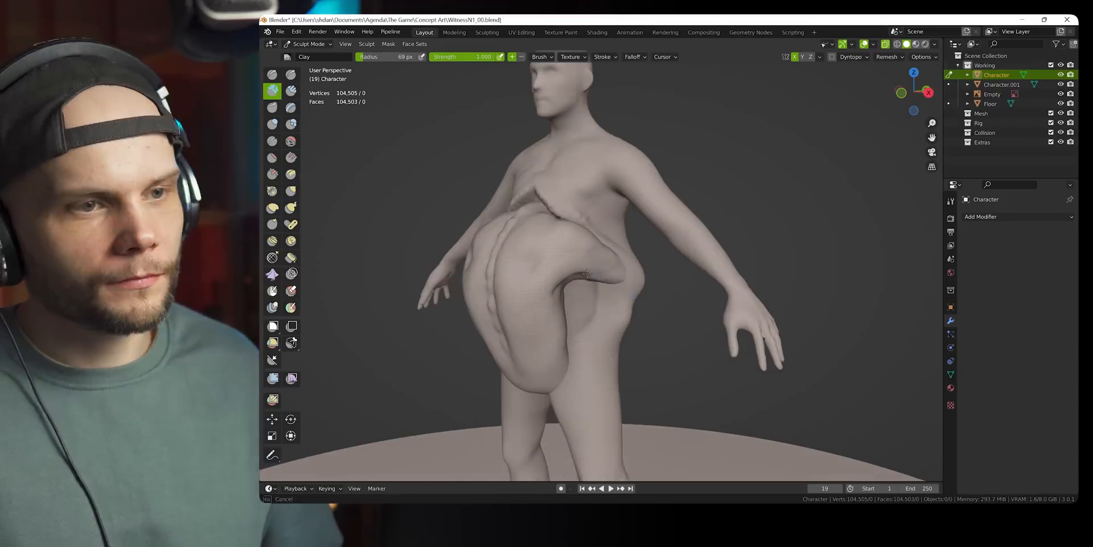
Remesh the base figure more densely and build hanging skin folds over the copy's arms with the Clay brush at full strength
key(g)
mouse_move(712, 268)
middle_down()
mouse_move(630, 276)
mouse_move(666, 273)
middle_up()
key(c)
mouse_move(570, 251)
middle_down()
mouse_move(638, 273)
mouse_move(604, 240)
middle_up()
drag(586, 228, 621, 274)
mouse_move(603, 257)
middle_down()
mouse_move(666, 257)
mouse_move(615, 290)
middle_up()
drag(617, 342, 606, 394)
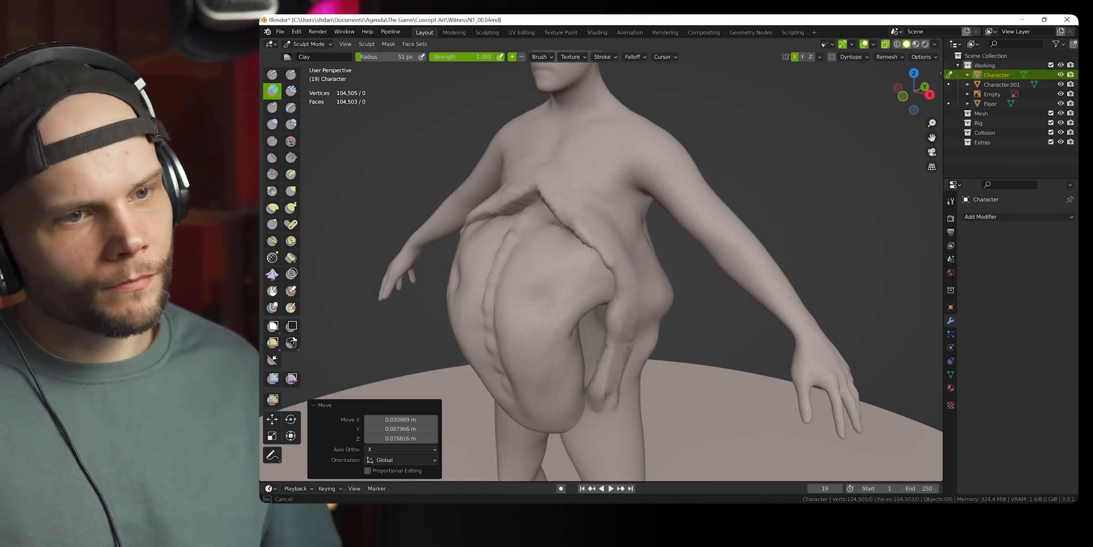
middle_drag(606, 394, 628, 240)
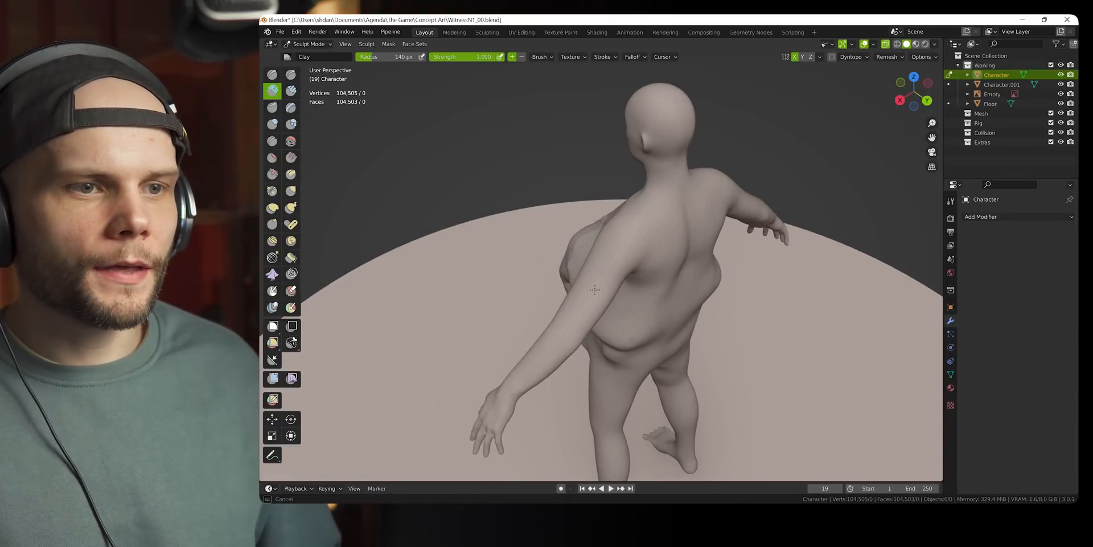
Add flesh to the base figure's chest, back and sides with the Clay brush at radii of 140 and 91 px
middle_drag(595, 290, 643, 288)
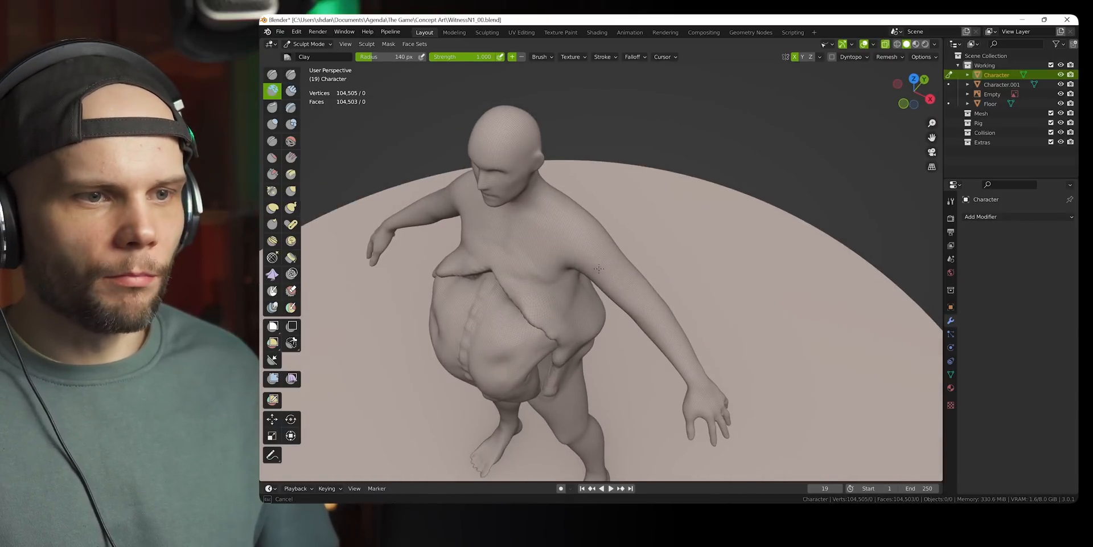
middle_drag(575, 233, 611, 240)
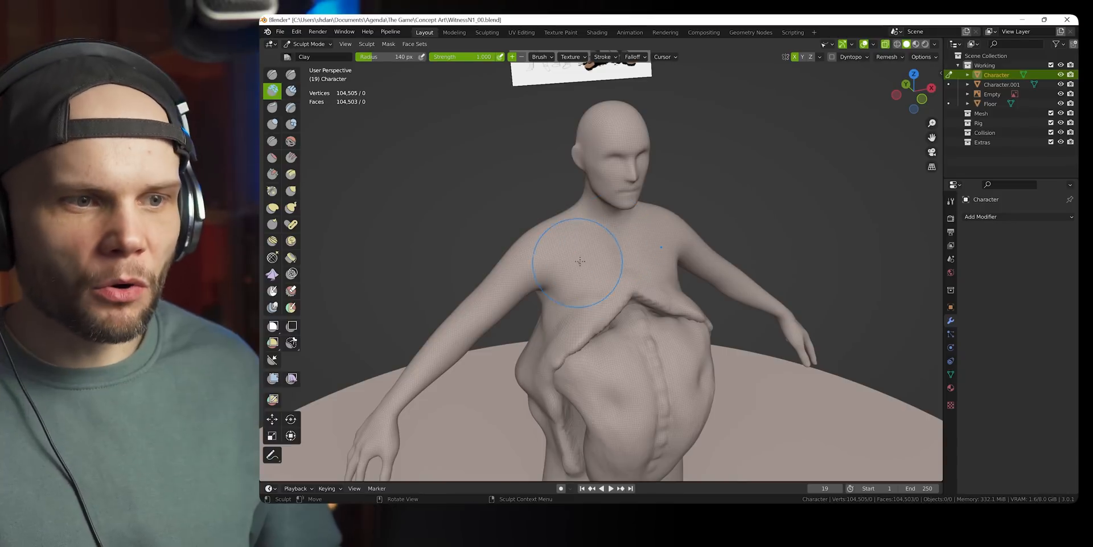
middle_drag(581, 261, 623, 259)
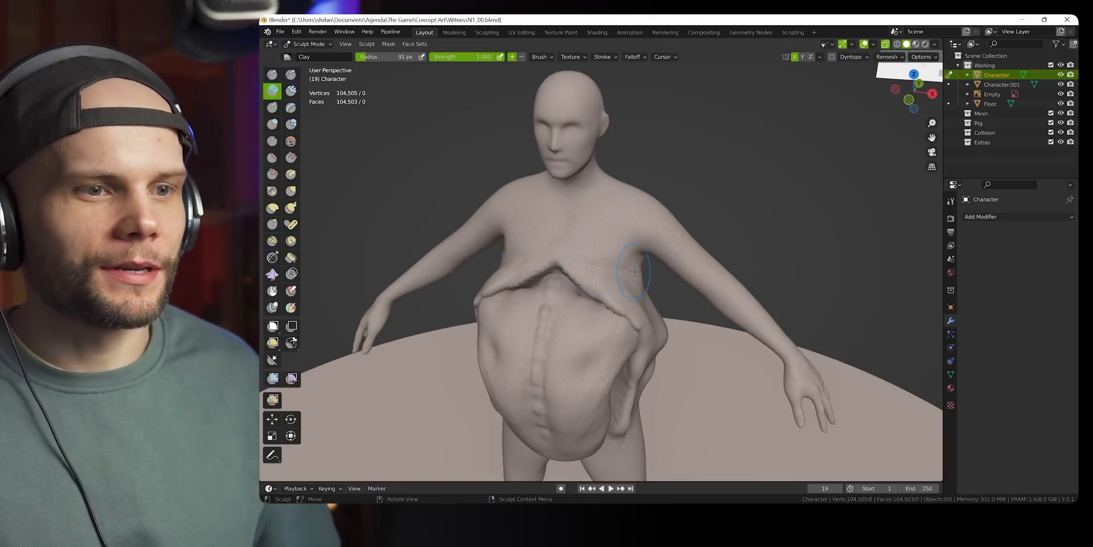
middle_drag(635, 271, 629, 277)
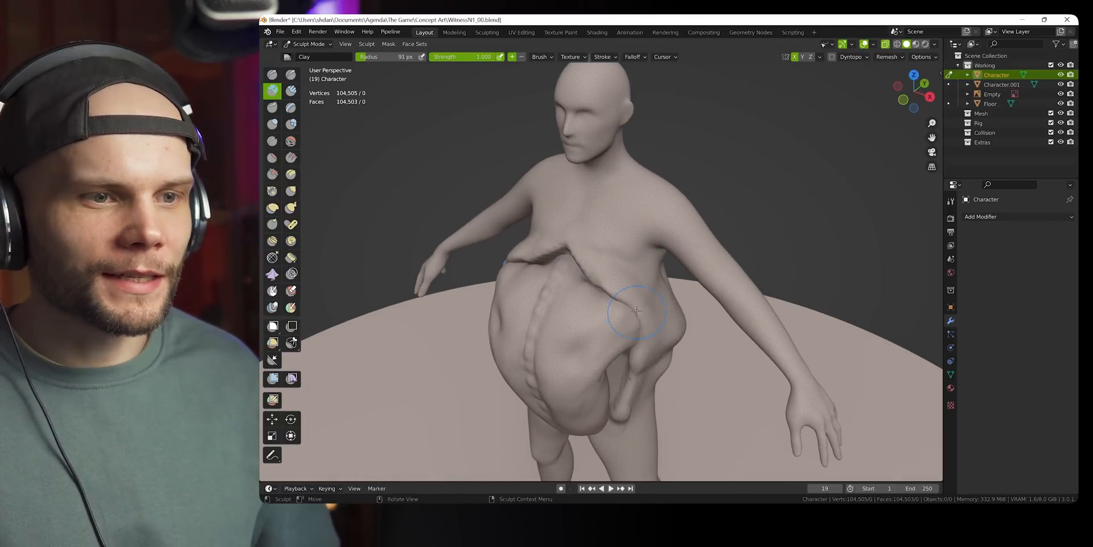
middle_drag(637, 311, 609, 325)
Reshape the skin fold along the copy's side with the Grab brush at radii of 230 and 131 px
key(f)
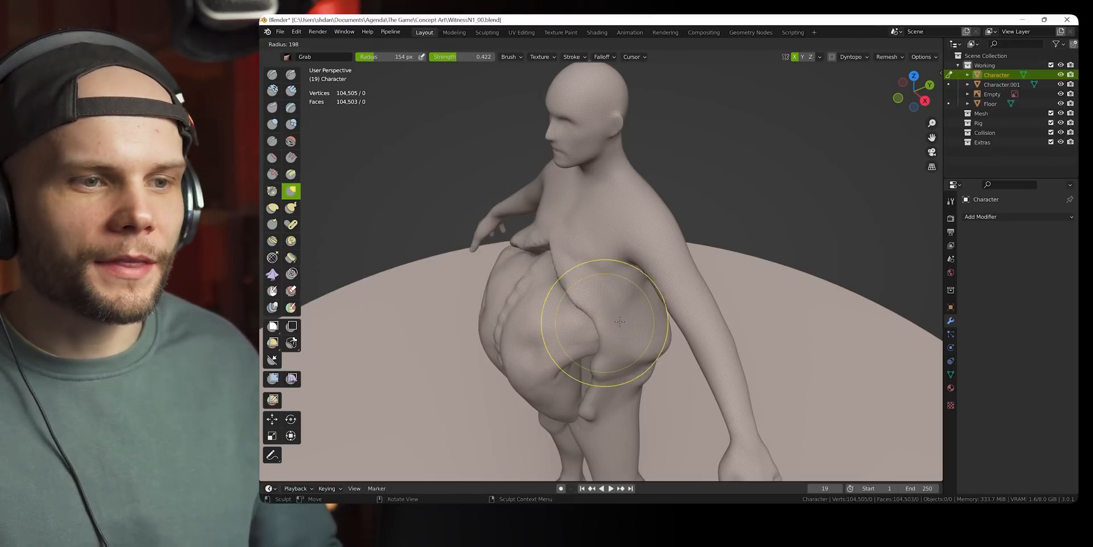
middle_drag(605, 331, 571, 338)
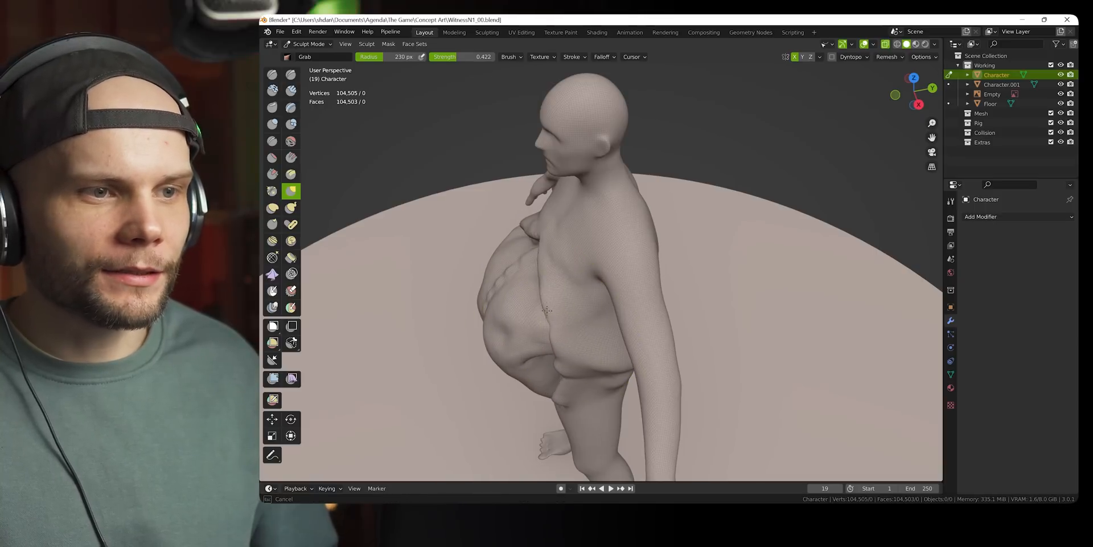
mouse_move(557, 345)
middle_down()
mouse_move(662, 295)
mouse_move(660, 314)
mouse_move(562, 292)
middle_up()
key(f)
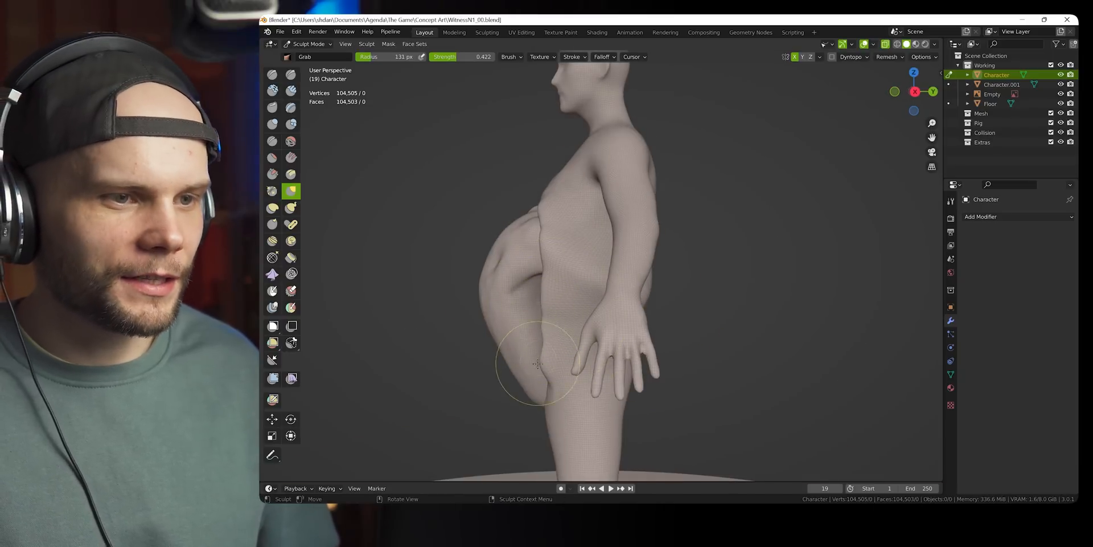
mouse_move(537, 363)
middle_down()
mouse_move(592, 353)
mouse_move(643, 323)
middle_up()
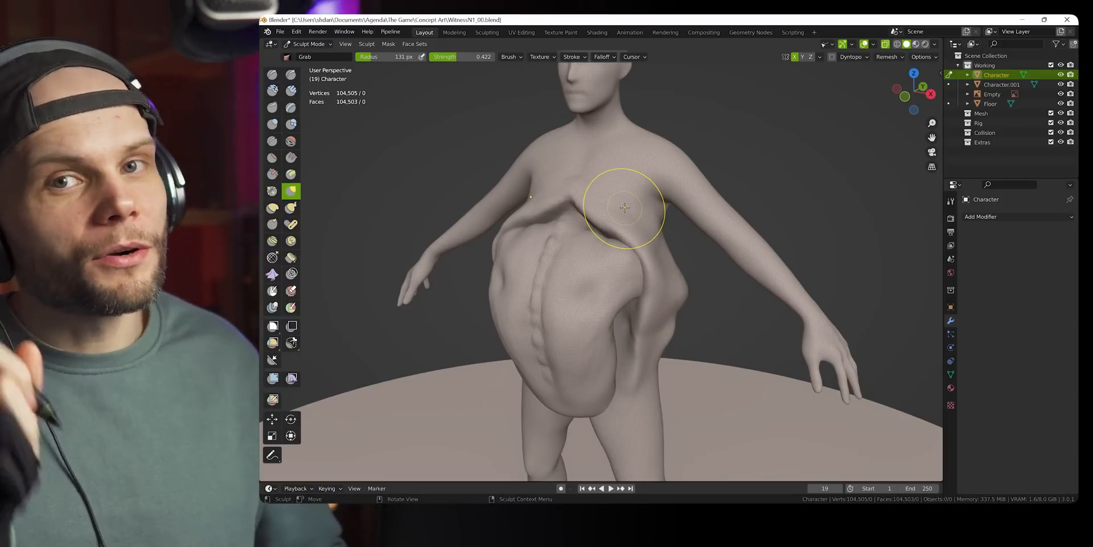
Refine the skin edge across the chest and around the copy's shoulders with the Grab brush at radii between 98 and 132 px
middle_drag(660, 254, 594, 326)
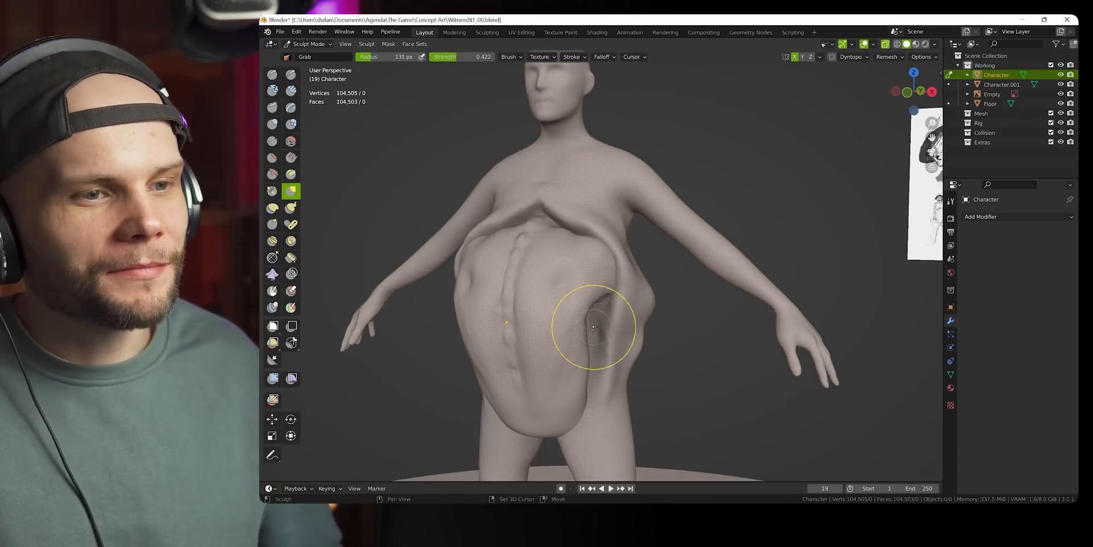
middle_drag(626, 283, 568, 263)
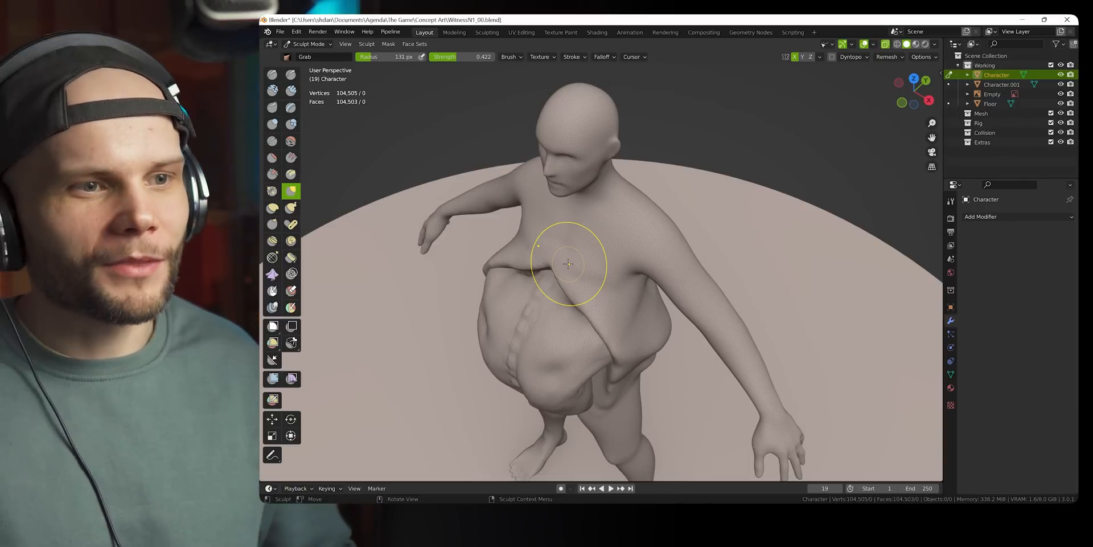
middle_drag(616, 263, 583, 277)
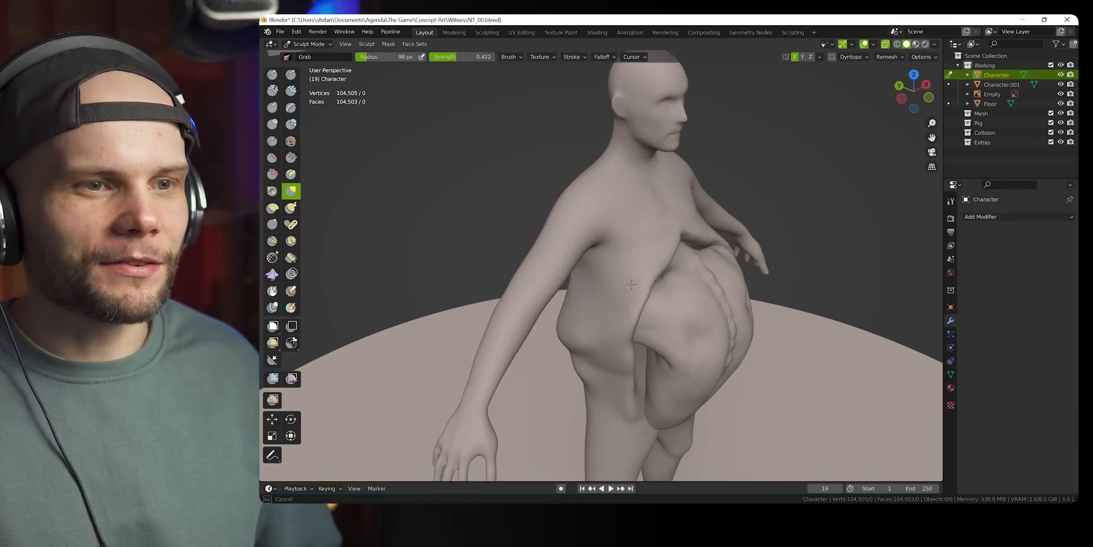
mouse_move(658, 221)
middle_down()
mouse_move(592, 293)
mouse_move(623, 274)
mouse_move(683, 332)
mouse_move(630, 289)
mouse_move(610, 292)
mouse_move(629, 292)
mouse_move(617, 263)
mouse_move(555, 320)
middle_up()
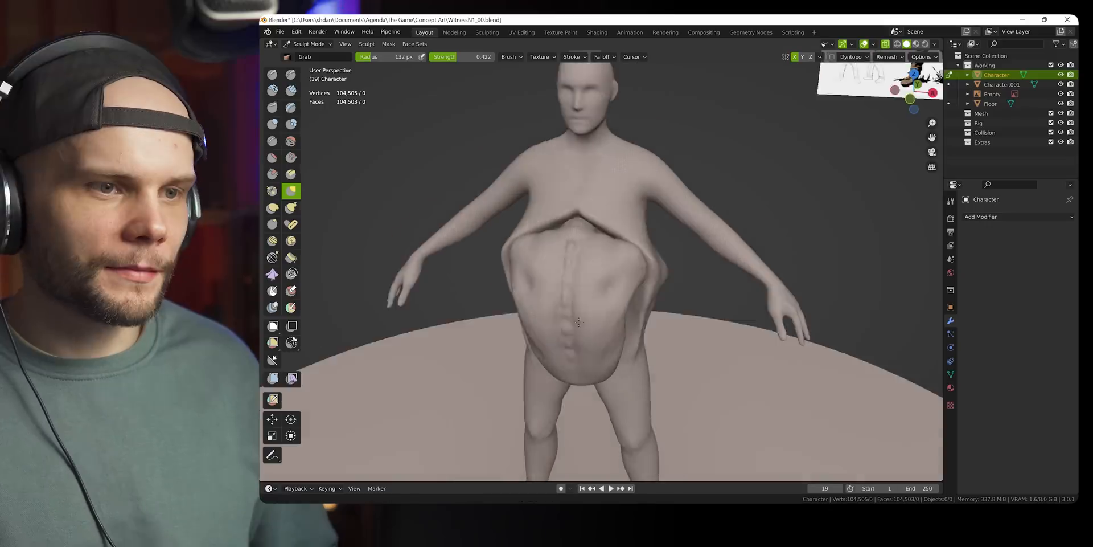
Shape the base figure's feet and ankles with the Grab brush, beginning at a radius of 134 px
mouse_move(706, 301)
middle_down()
mouse_move(547, 308)
mouse_move(589, 312)
mouse_move(596, 361)
mouse_move(643, 347)
mouse_move(683, 296)
mouse_move(700, 331)
middle_up()
key(f)
click(574, 317)
key(i)
mouse_move(700, 330)
ctrl+middle_down()
mouse_move(700, 265)
mouse_move(649, 308)
ctrl+middle_up()
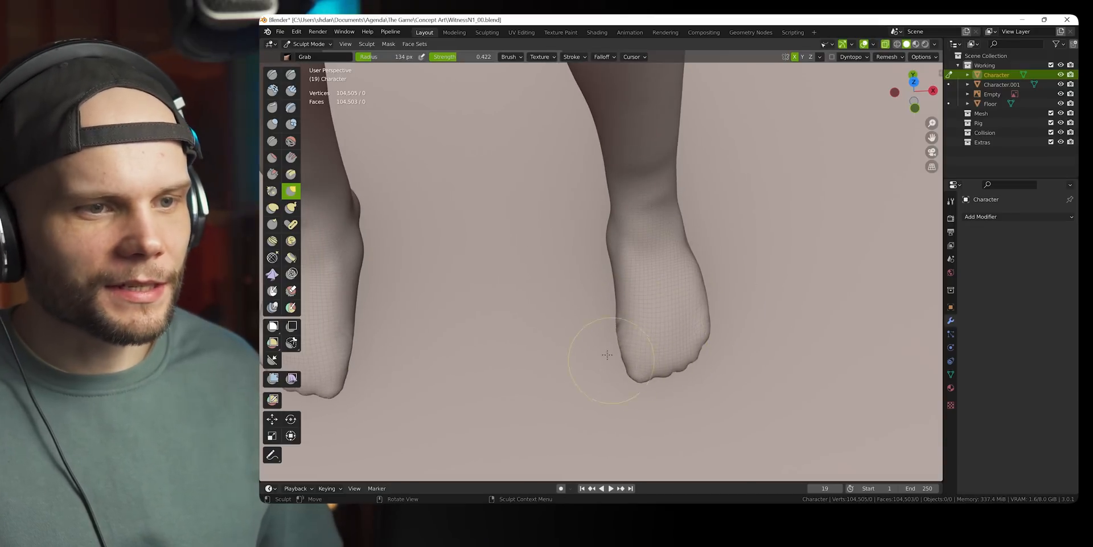
middle_drag(608, 354, 662, 305)
middle_drag(689, 347, 635, 353)
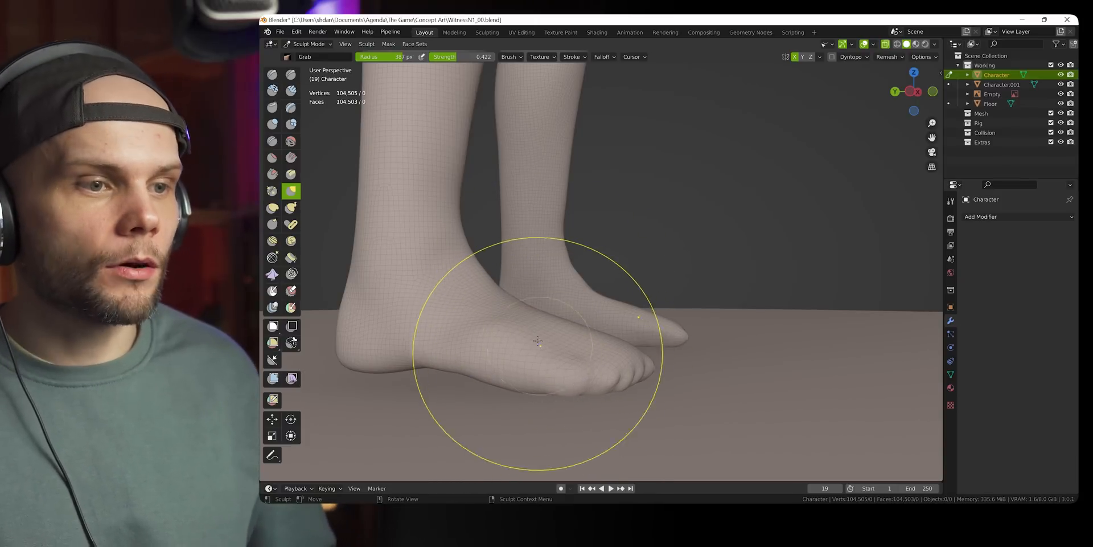
middle_drag(538, 341, 537, 294)
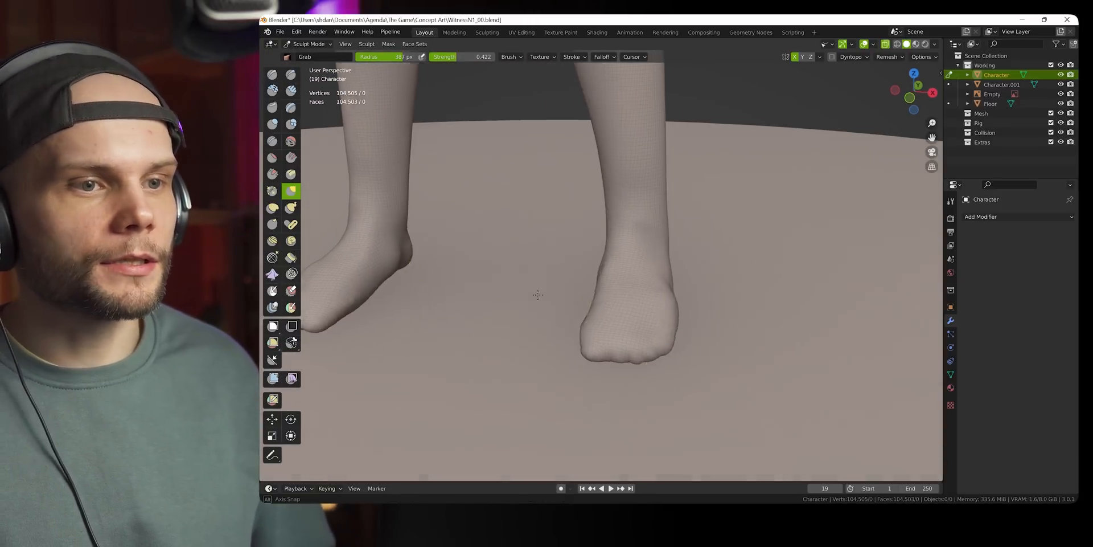
mouse_move(630, 317)
middle_down()
mouse_move(659, 258)
mouse_move(672, 266)
middle_up()
drag(681, 257, 678, 259)
mouse_move(678, 259)
middle_down()
mouse_move(581, 251)
mouse_move(741, 217)
middle_up()
scroll(615, 273, down, 5)
Sculpt a folded trouser waistband around the base figure's hips with the Clay brush at a 31 px radius and full strength
key(shift+c)
mouse_move(683, 285)
middle_down()
mouse_move(620, 301)
mouse_move(592, 276)
mouse_move(643, 254)
middle_up()
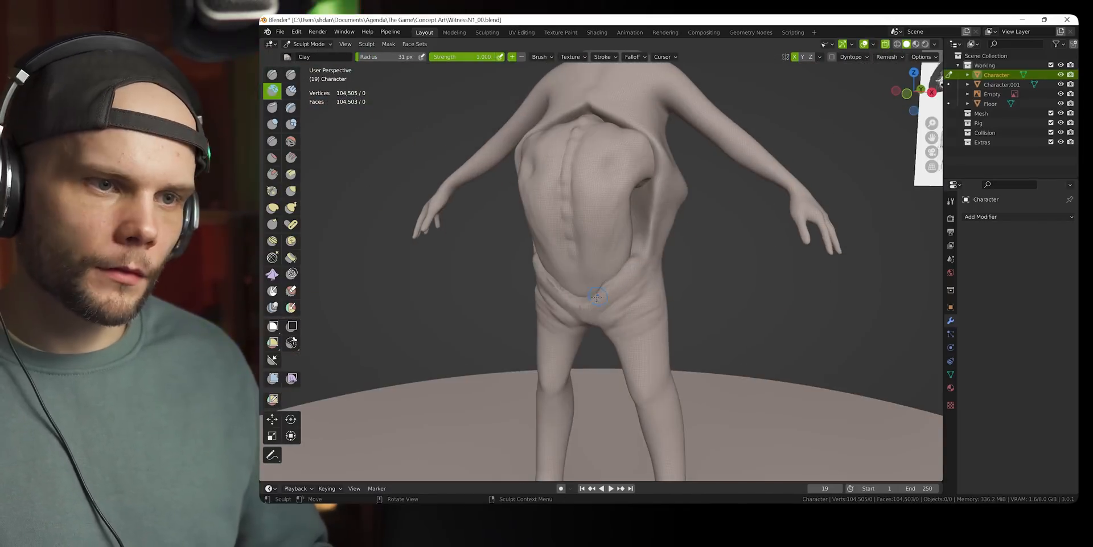
middle_drag(597, 297, 584, 201)
Adjust the side opening and waistband with the Grab brush and remesh the base figure more densely
key(g)
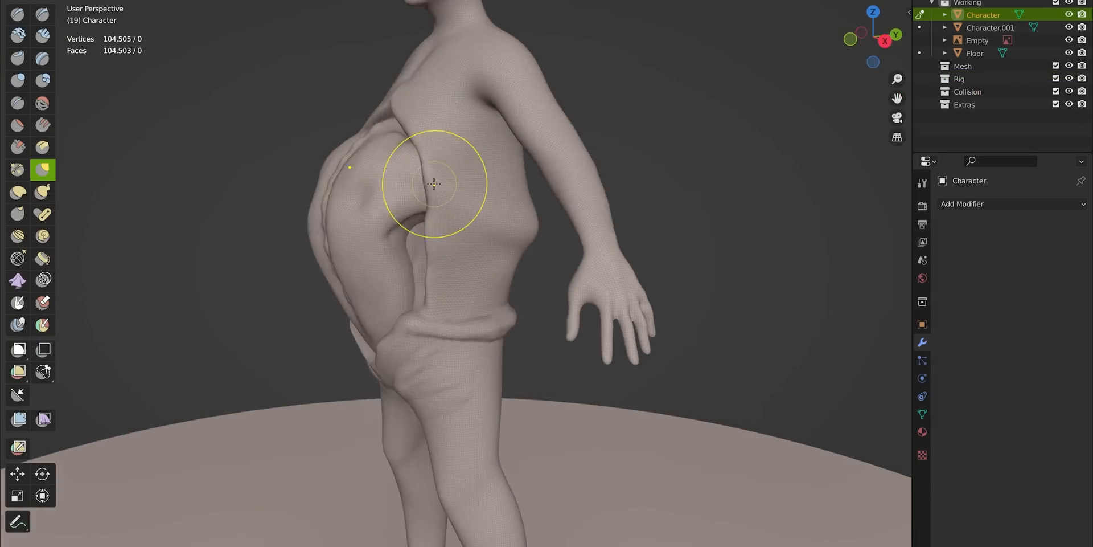
middle_drag(434, 184, 504, 337)
key(g)
key(alt+q)
mouse_move(444, 367)
middle_down()
mouse_move(473, 308)
mouse_move(393, 319)
mouse_move(566, 198)
mouse_move(441, 277)
mouse_move(488, 268)
mouse_move(492, 252)
middle_up()
key(alt+q)
Carve vertical cloth folds down the base figure's back and sides with the Crease brush
key(shift+c)
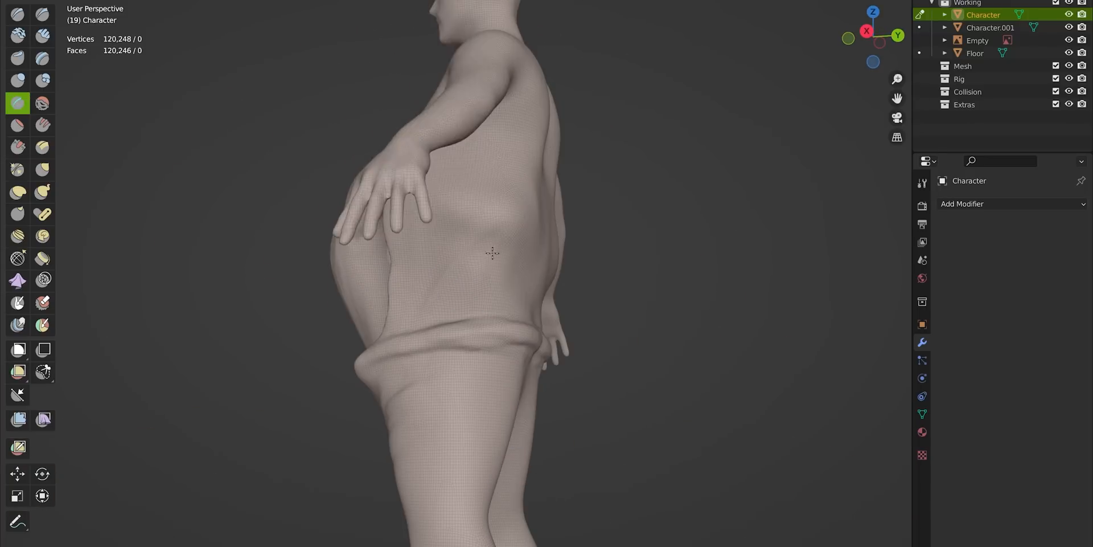
mouse_move(452, 286)
middle_down()
mouse_move(382, 299)
mouse_move(502, 319)
mouse_move(456, 256)
mouse_move(515, 244)
mouse_move(455, 250)
mouse_move(541, 245)
mouse_move(408, 248)
mouse_move(456, 245)
middle_up()
scroll(409, 248, up, 2)
scroll(409, 248, down, 3)
drag(484, 256, 490, 298)
mouse_move(490, 298)
middle_down()
mouse_move(530, 337)
mouse_move(552, 210)
mouse_move(466, 237)
mouse_move(465, 287)
mouse_move(501, 304)
mouse_move(615, 284)
mouse_move(569, 319)
mouse_move(491, 319)
mouse_move(524, 261)
mouse_move(615, 268)
mouse_move(490, 250)
middle_up()
scroll(567, 344, down, 2)
scroll(465, 286, up, 3)
Build up fabric wrinkles along the trouser legs with the Clay brush
key(c)
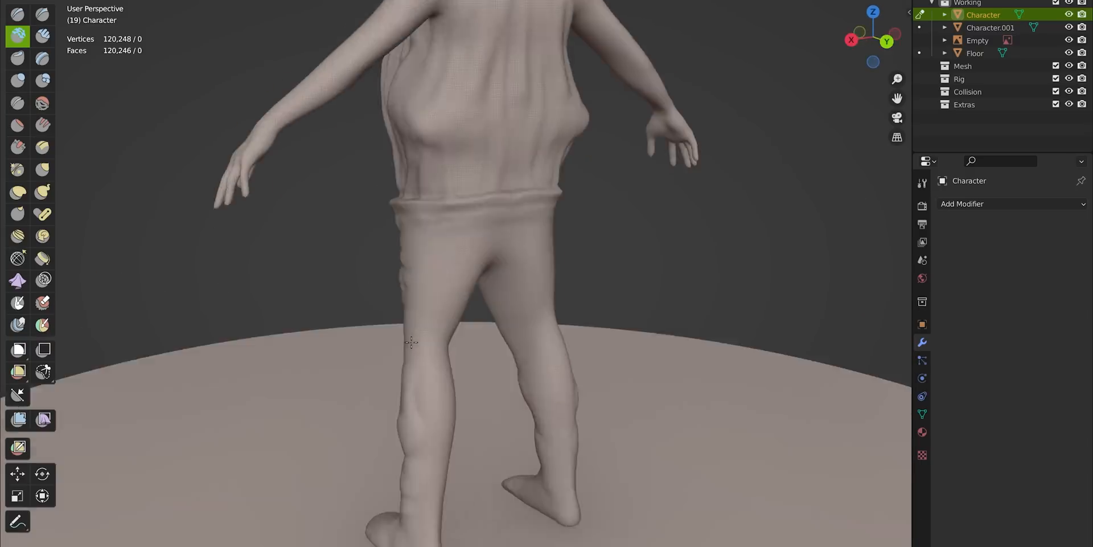
drag(456, 239, 494, 295)
mouse_move(494, 296)
middle_down()
mouse_move(550, 173)
mouse_move(420, 269)
mouse_move(498, 290)
mouse_move(421, 274)
middle_up()
drag(379, 308, 422, 293)
middle_drag(414, 271, 501, 239)
Isolate the base figure and fill its hollow torso opening with the Clay brush at radii of 93 and 57 px
key(KP_Divide)
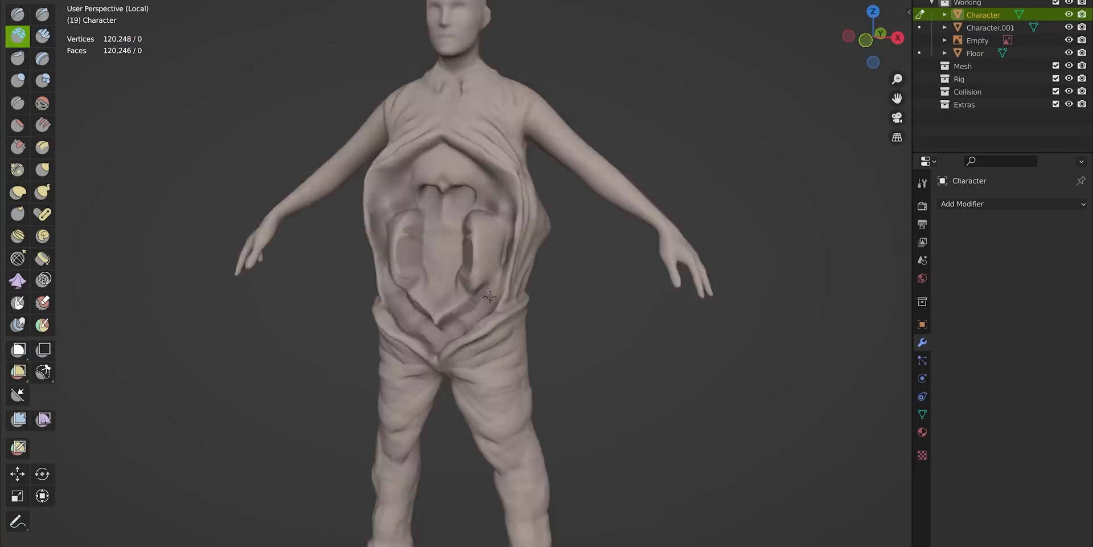
scroll(462, 229, up, 4)
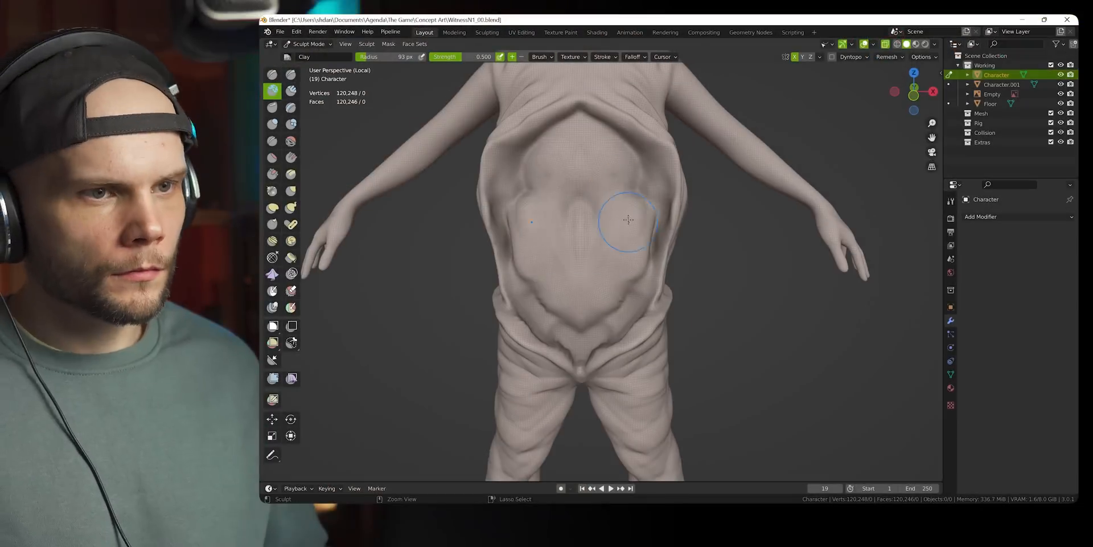
scroll(598, 276, down, 2)
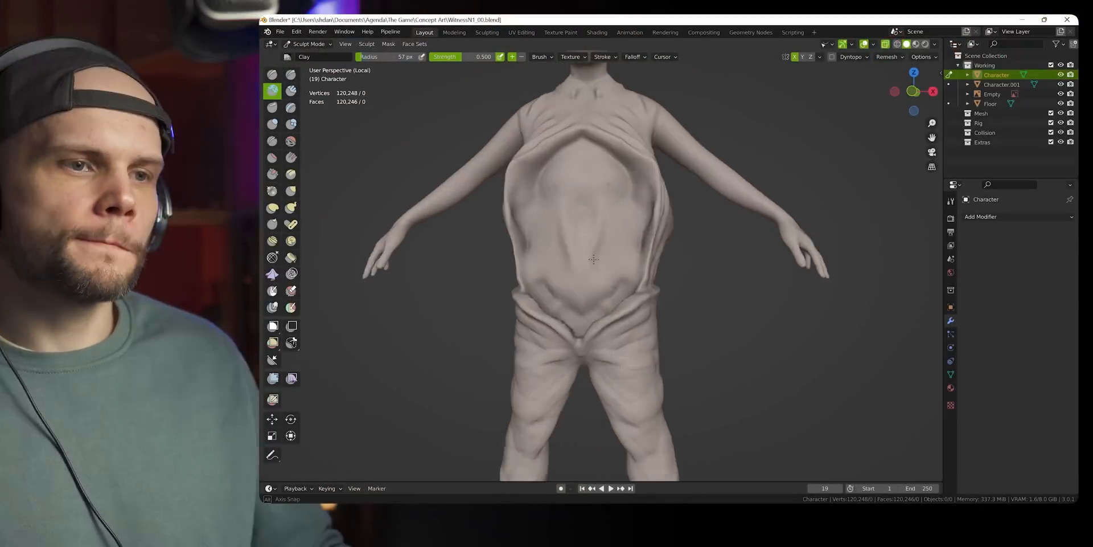
scroll(598, 276, down, 4)
mouse_move(598, 277)
middle_down()
mouse_move(672, 267)
mouse_move(598, 257)
middle_up()
scroll(598, 257, up, 4)
Even out the filled torso and define its rim with the Crease brush at a 58 px radius and 0.500 strength
key(shift+c)
drag(604, 325, 586, 328)
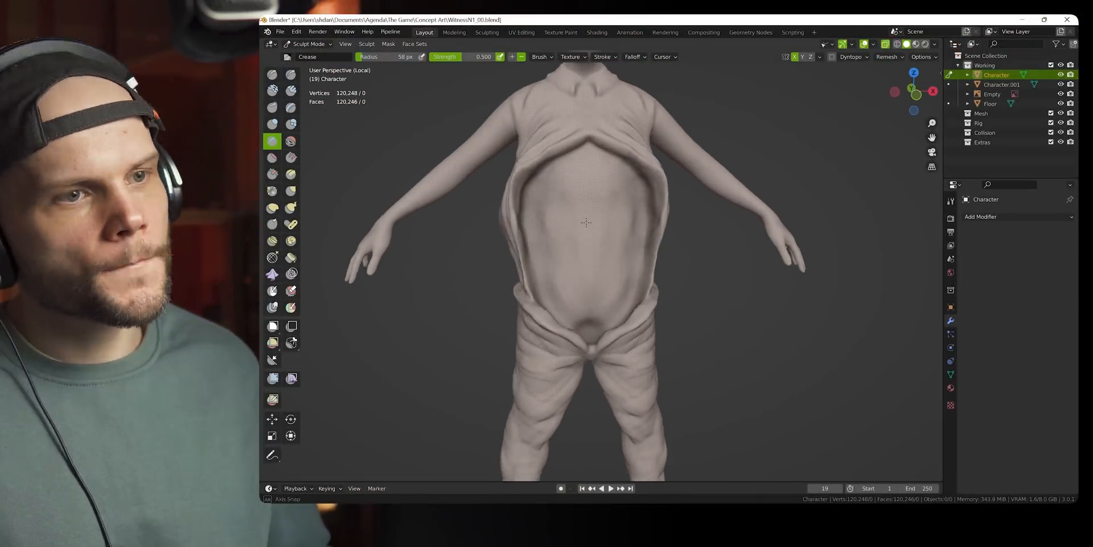
drag(634, 268, 634, 195)
middle_drag(634, 196, 599, 234)
middle_drag(628, 204, 658, 199)
scroll(658, 199, down, 4)
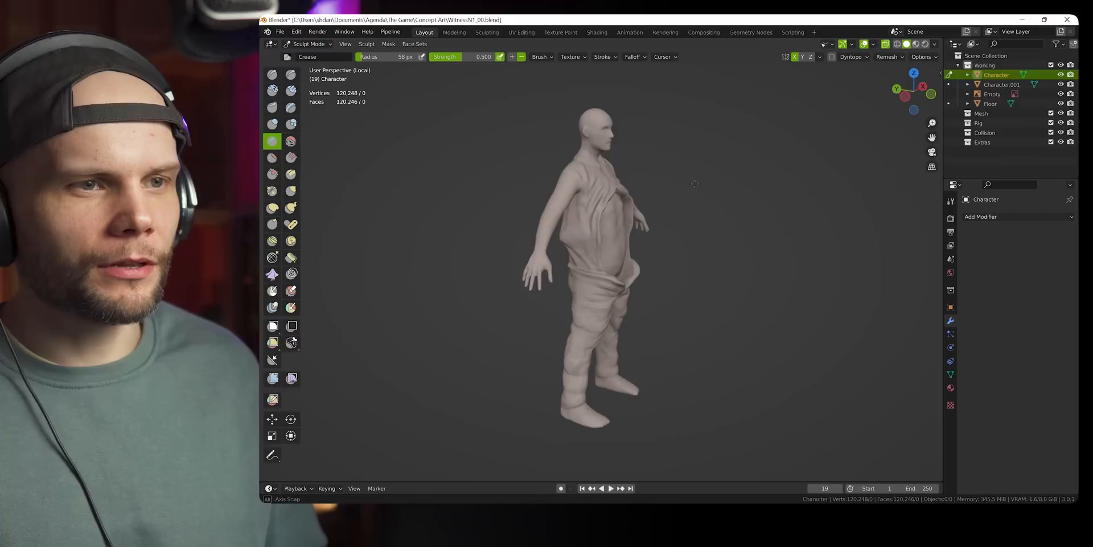
Bring back the other objects and pull the shirt flap around the inner body with the Grab brush at 161 px
scroll(670, 239, up, 5)
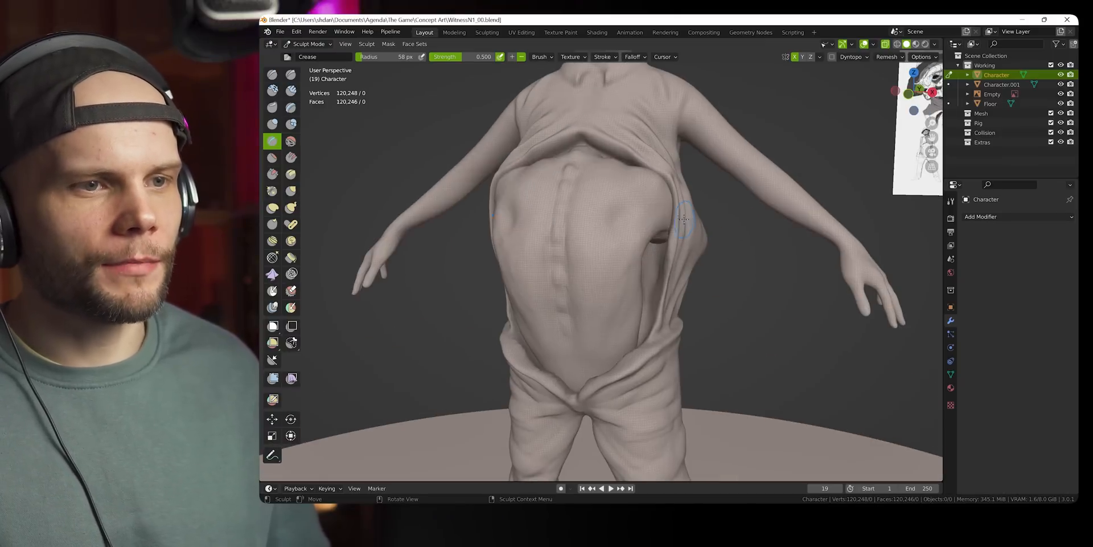
mouse_move(671, 239)
middle_down()
mouse_move(618, 254)
mouse_move(617, 270)
middle_up()
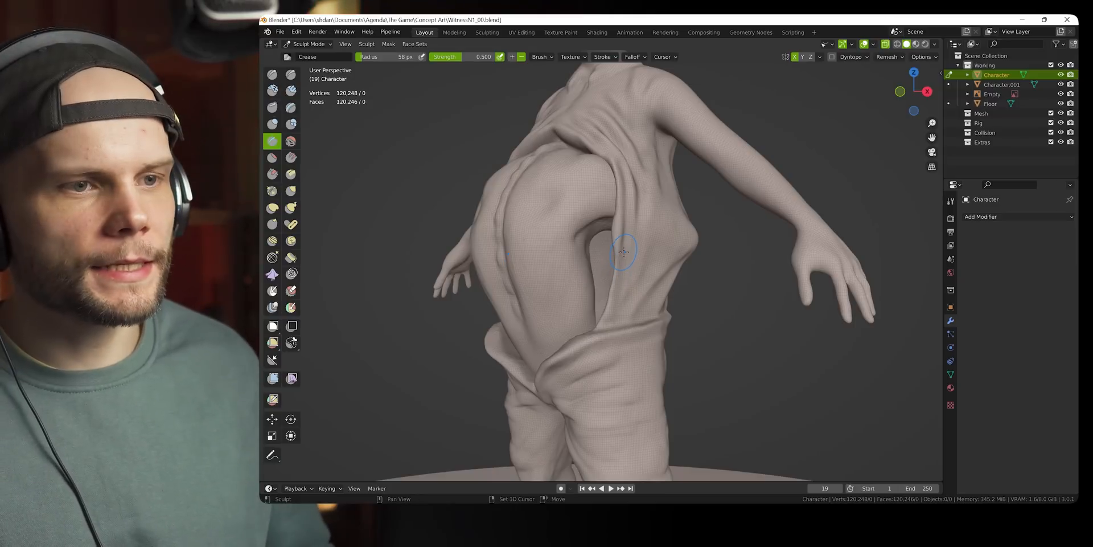
key(g)
middle_drag(609, 251, 584, 273)
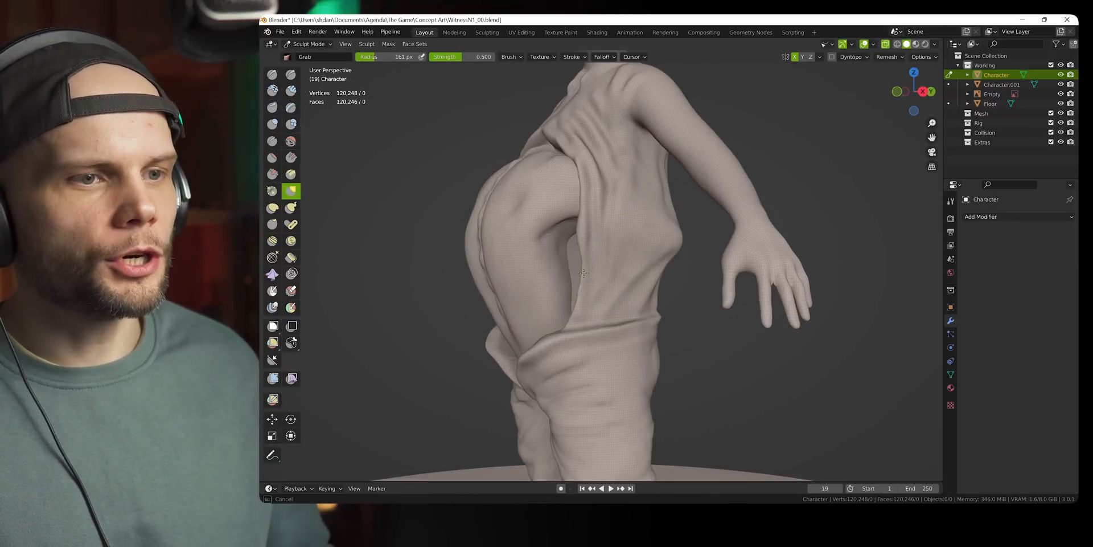
middle_drag(593, 216, 635, 175)
middle_drag(605, 243, 645, 267)
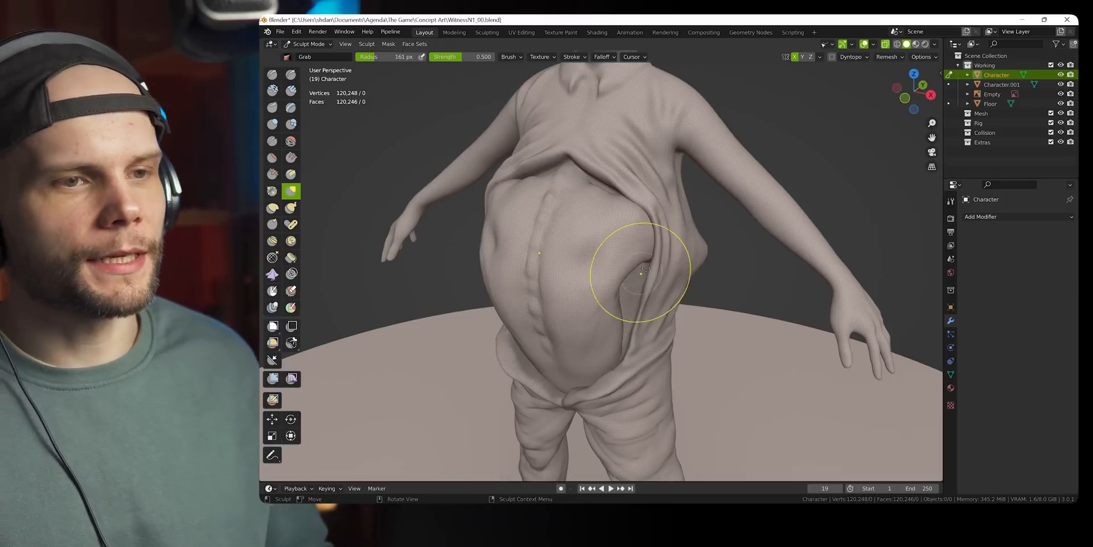
Compare the figure's clothing and belly with the concept art from several angles
middle_drag(640, 176, 648, 205)
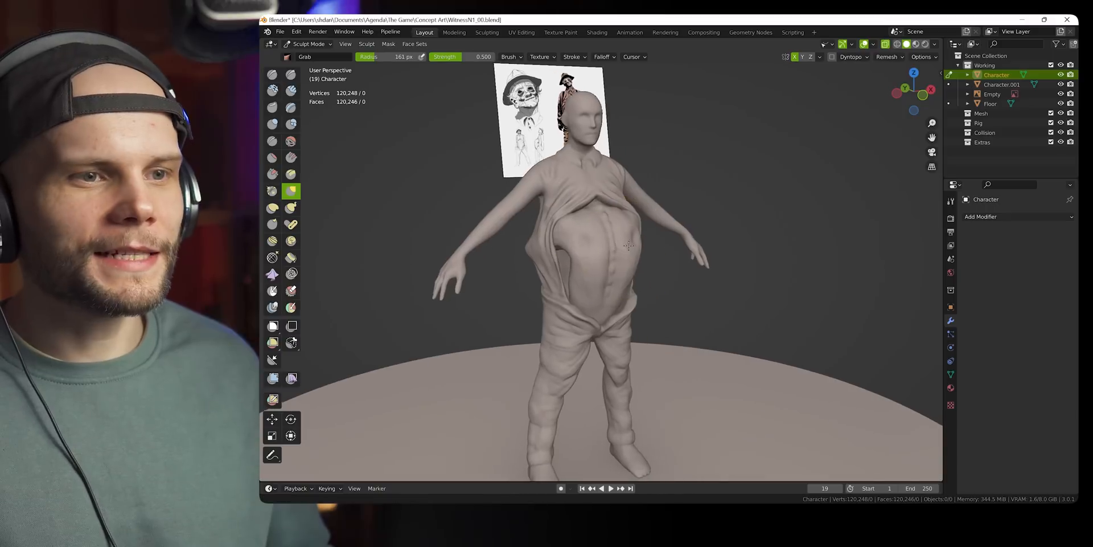
ctrl+middle_drag(631, 248, 634, 224)
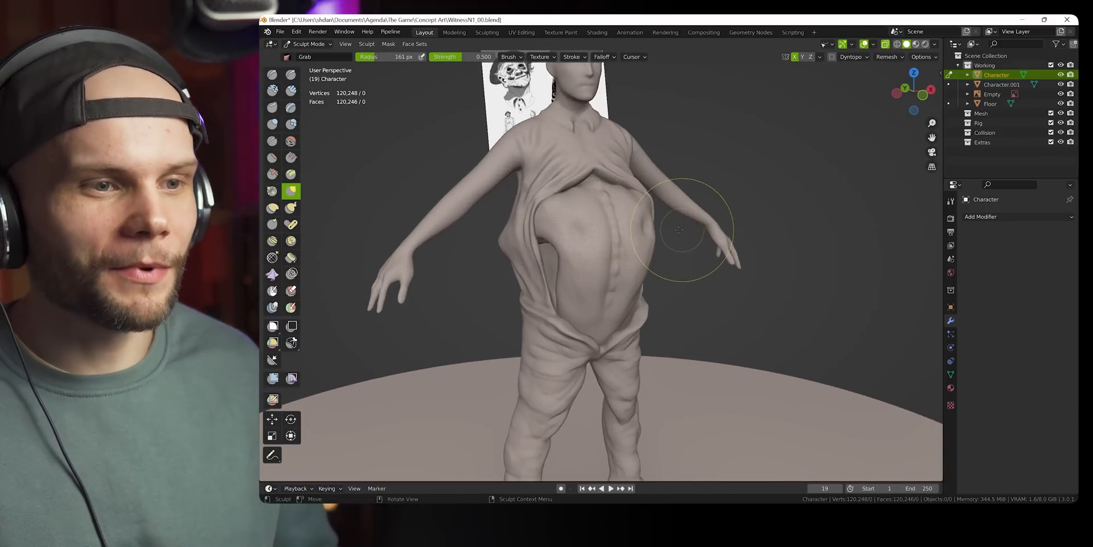
mouse_move(679, 229)
middle_down()
mouse_move(630, 242)
mouse_move(679, 254)
mouse_move(642, 237)
mouse_move(657, 208)
mouse_move(674, 205)
mouse_move(578, 310)
mouse_move(679, 272)
middle_up()
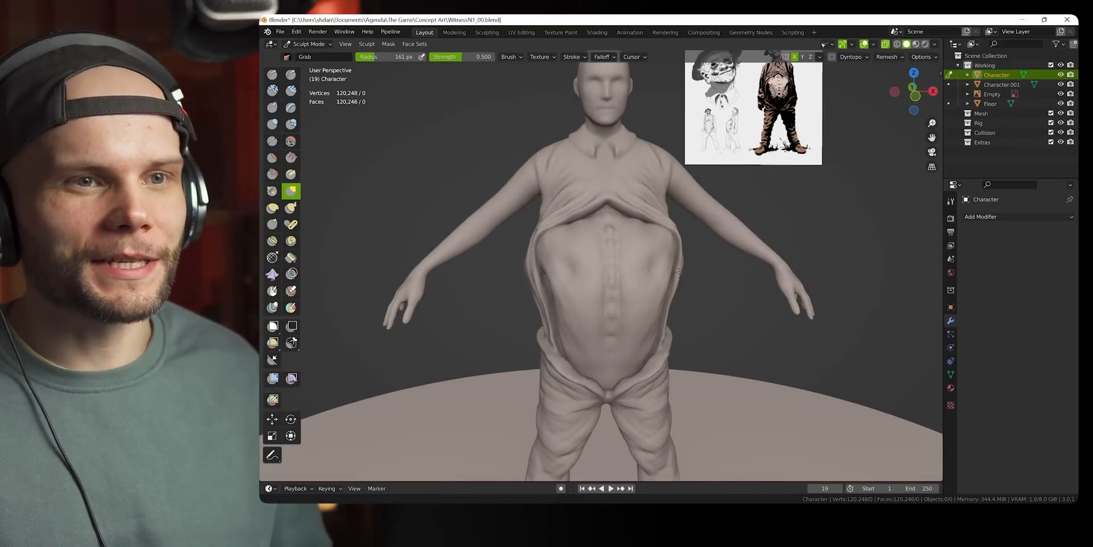
middle_drag(763, 129, 705, 224)
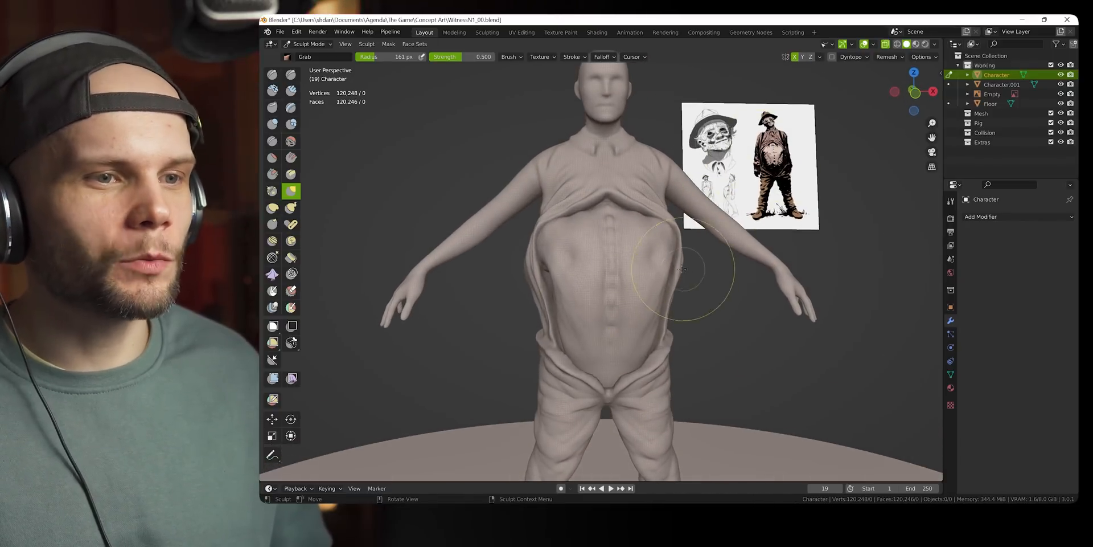
middle_drag(682, 269, 764, 257)
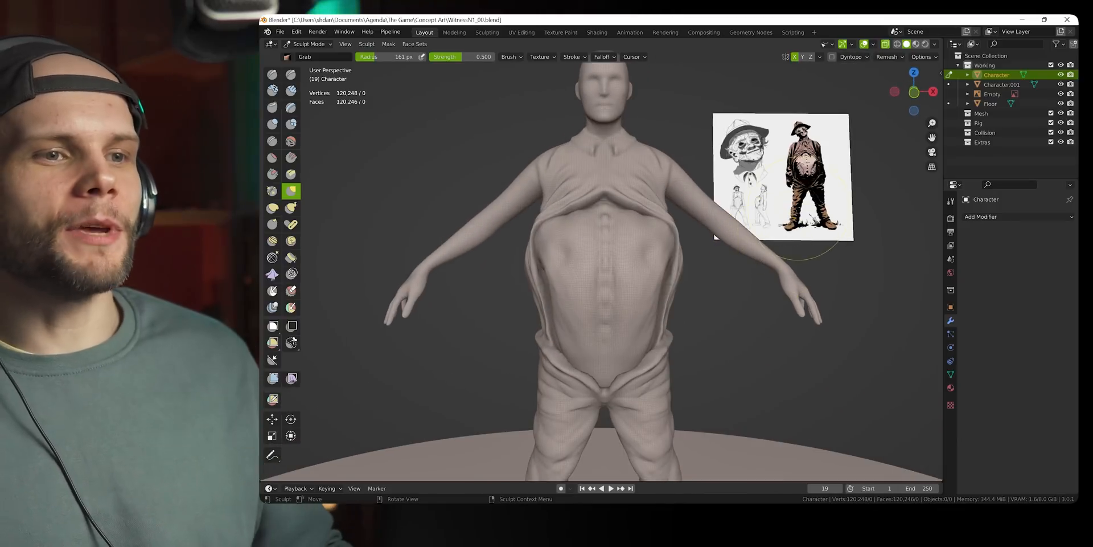
middle_drag(798, 205, 848, 198)
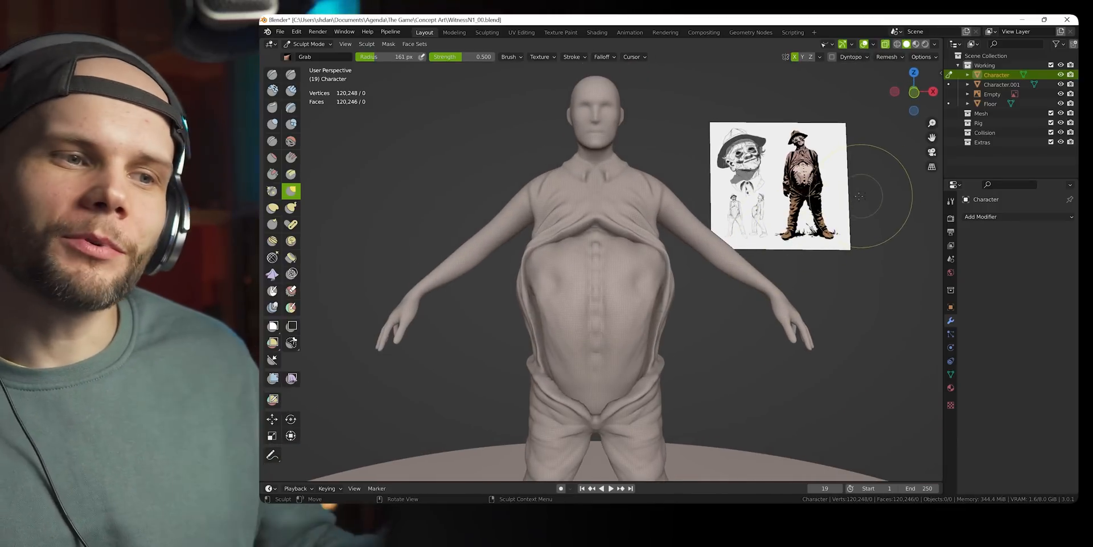
Adjust the figure's side with the Grab brush at 119 px and refine the side opening with the Crease brush at 42 px
middle_drag(840, 243, 745, 292)
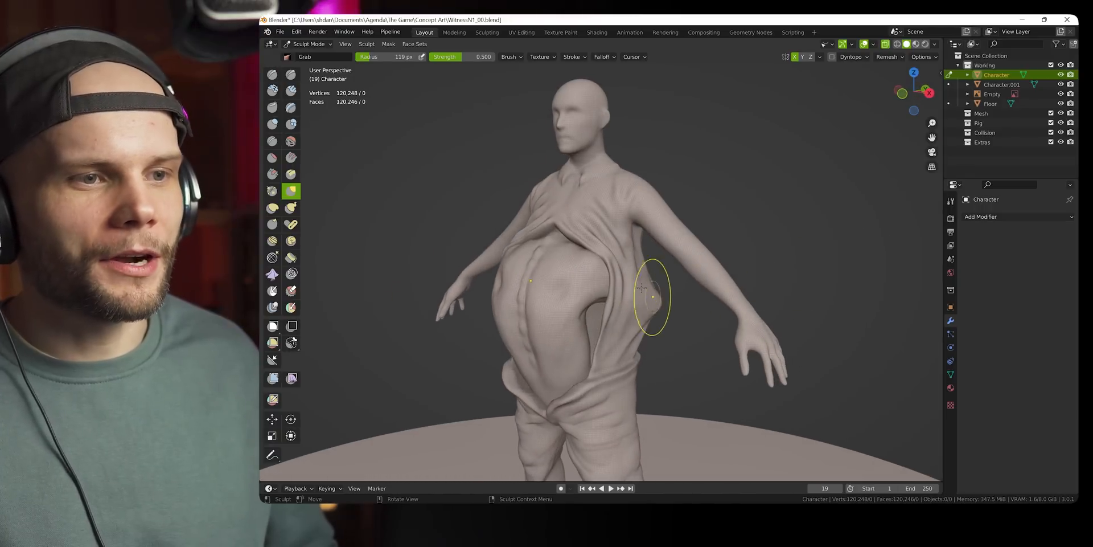
scroll(781, 245, down, 3)
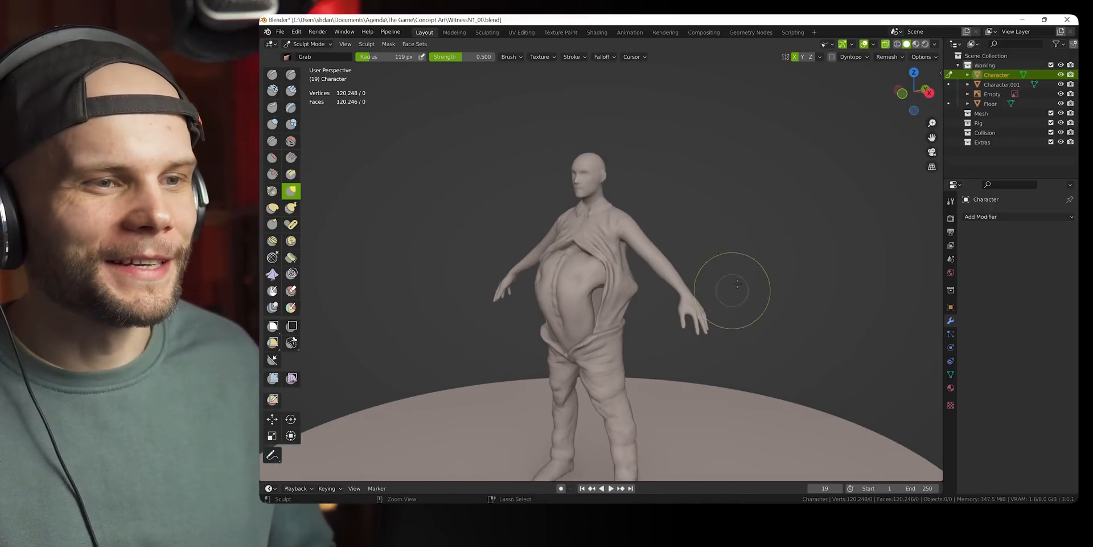
mouse_move(735, 288)
middle_down()
mouse_move(749, 271)
mouse_move(693, 279)
middle_up()
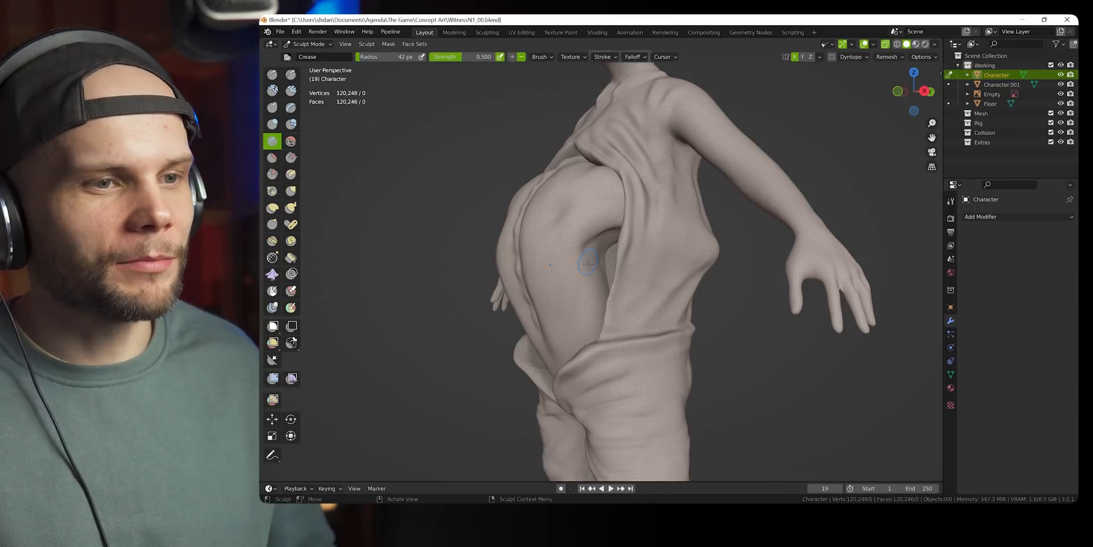
middle_drag(588, 264, 600, 226)
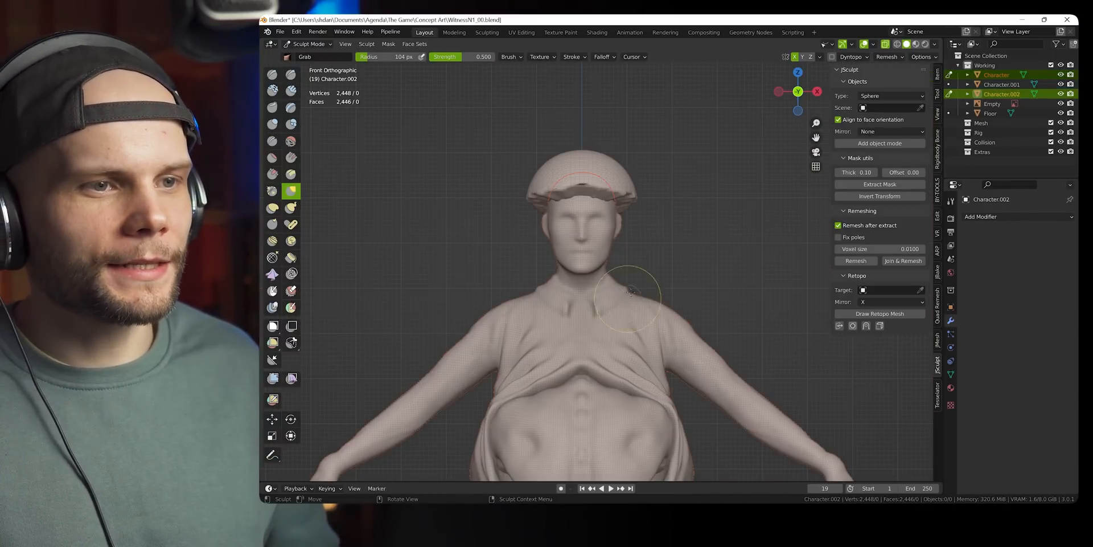
Reposition the separate cap piece on the figure's head in Object Mode
middle_drag(631, 291, 637, 261)
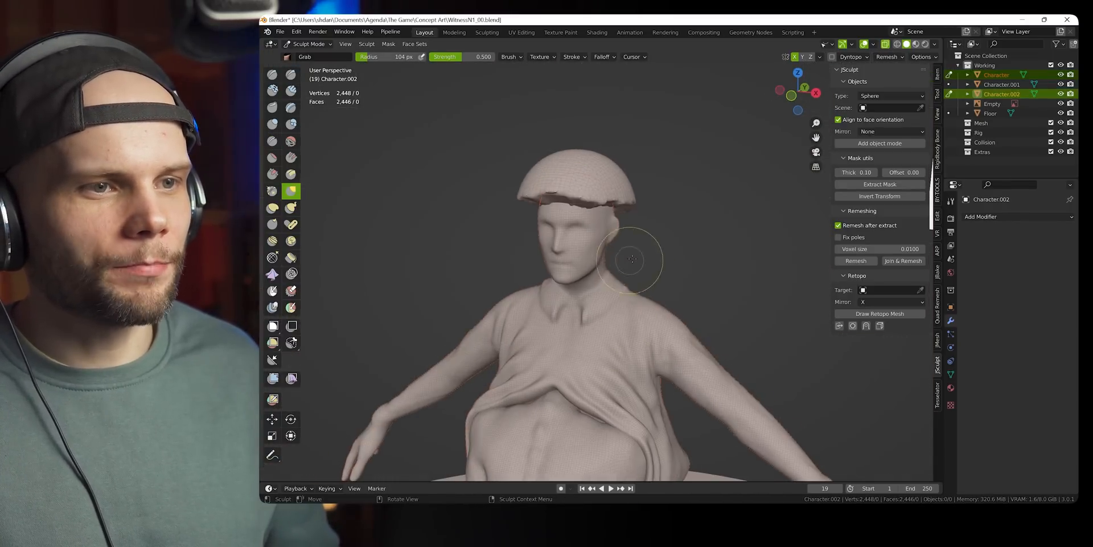
key(ctrl+Tab)
click(615, 179)
key(g)
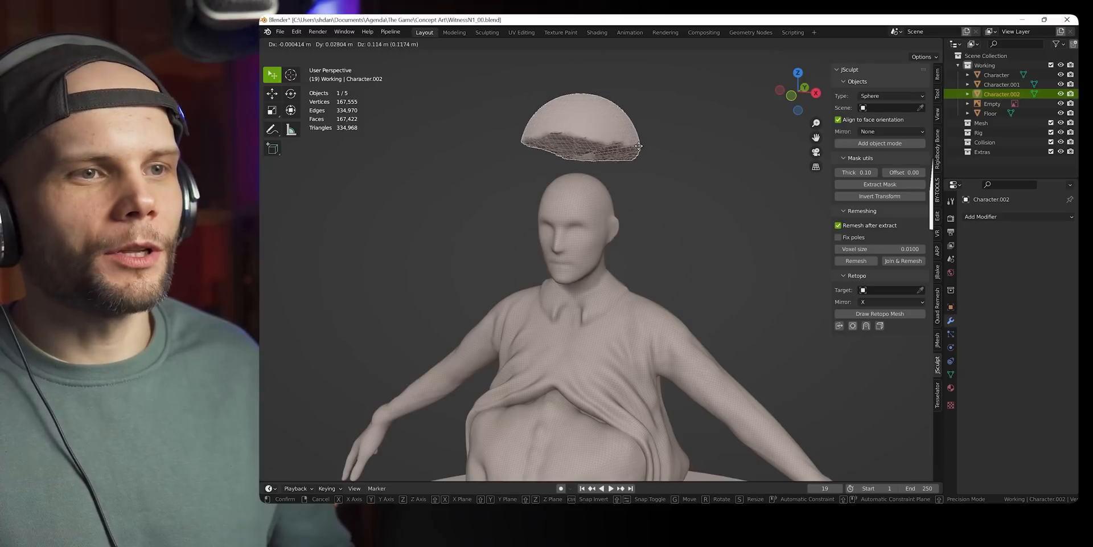
click(641, 185)
Sculpt the cap piece into a wide-brimmed hat with a pinched crown, using the Crease brush and the Grab brush at 214 px
key(ctrl+Tab)
click(627, 221)
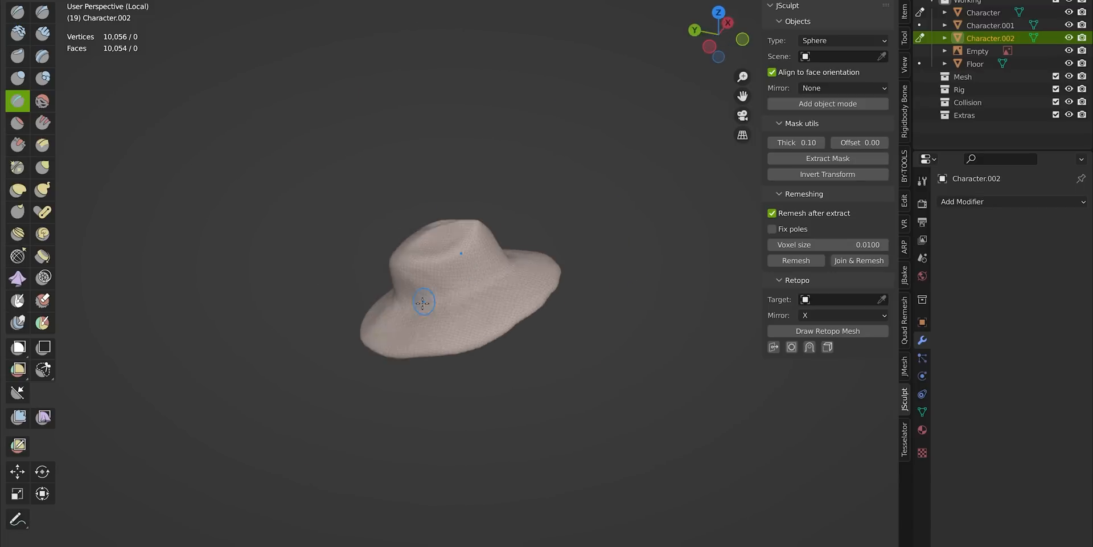
middle_drag(643, 255, 706, 243)
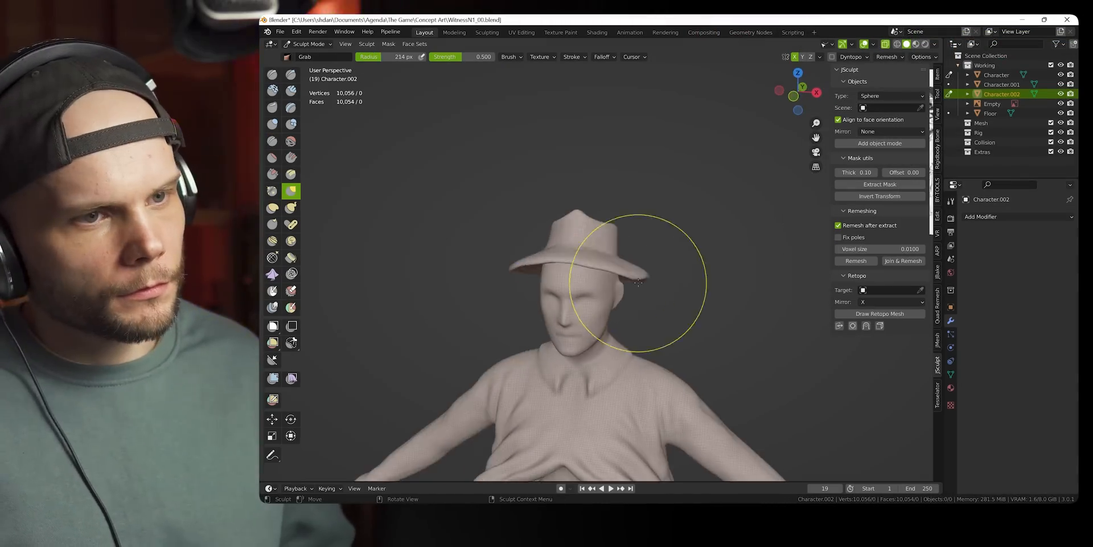
Examine the "farmer wearing hat" reference photos in the browser and return to Blender
middle_drag(649, 251, 582, 281)
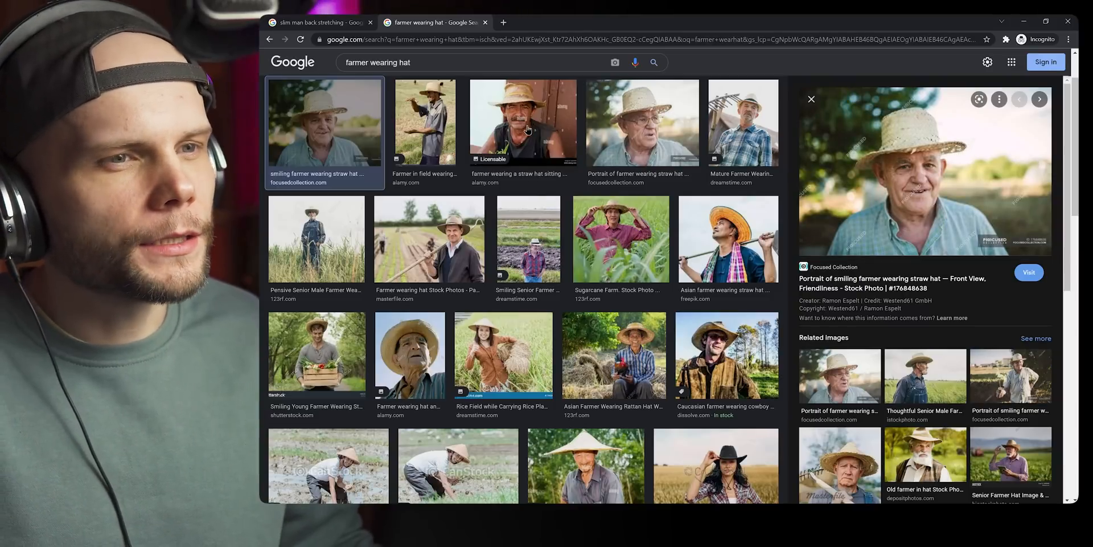
click(429, 240)
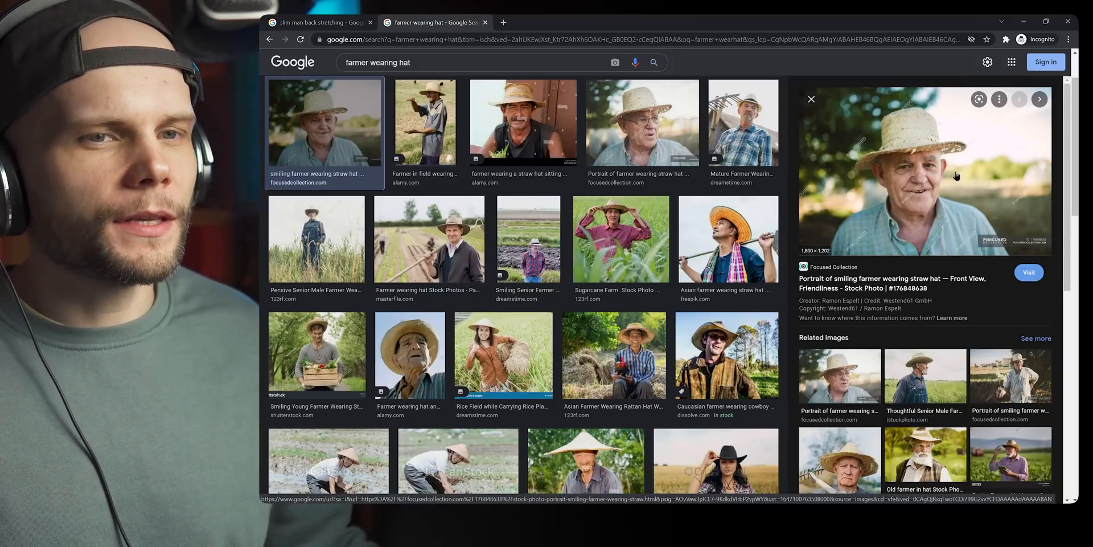
key(alt+Tab)
Refine the hat's crown and brim against the concept art with the Grab brush at radii of 230 and 136 px
middle_drag(702, 245, 663, 240)
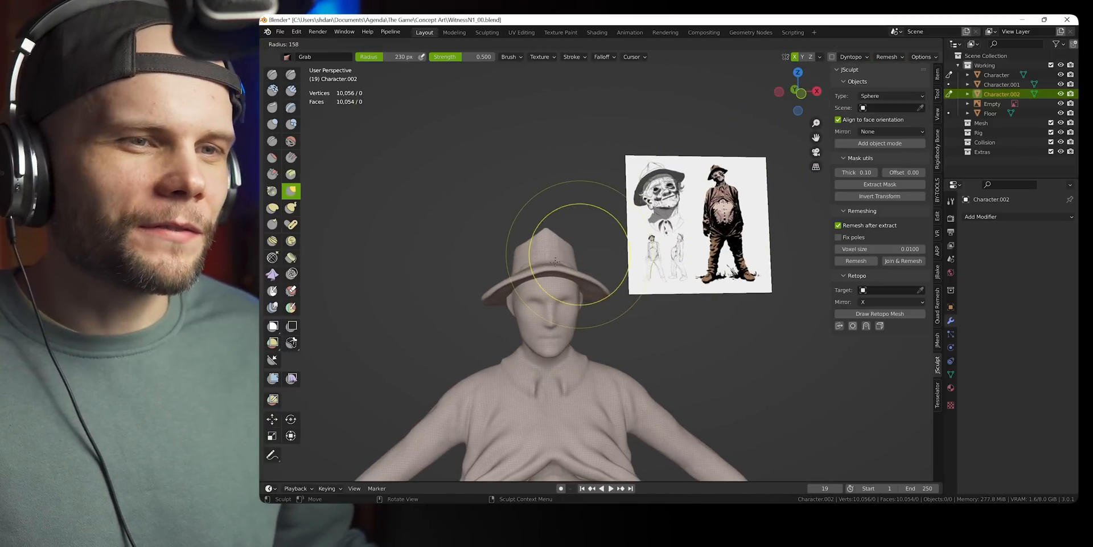
middle_drag(569, 265, 626, 239)
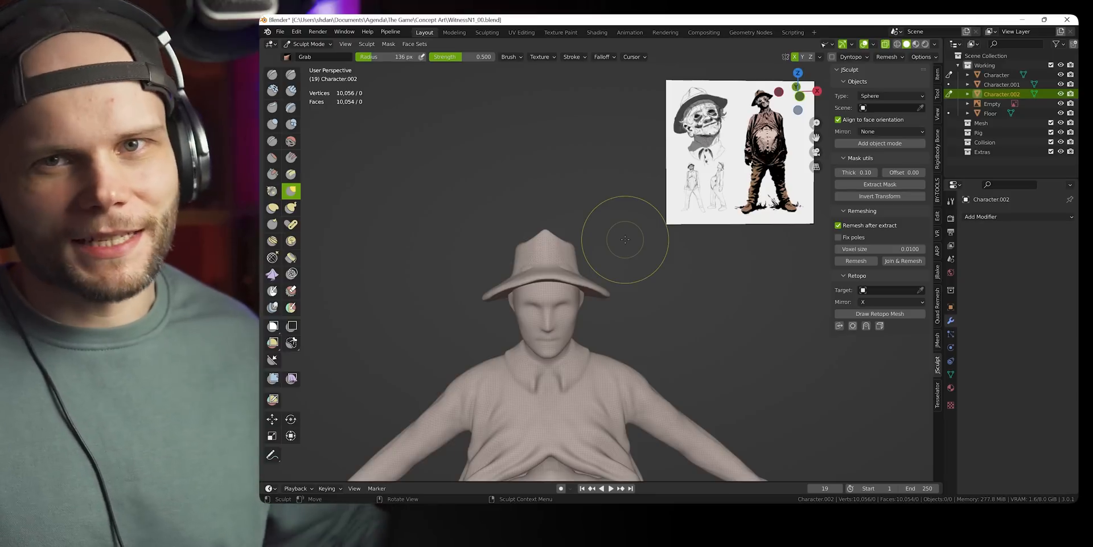
mouse_move(546, 248)
middle_down()
mouse_move(654, 244)
mouse_move(598, 231)
mouse_move(647, 239)
mouse_move(627, 212)
mouse_move(692, 217)
mouse_move(541, 296)
mouse_move(530, 291)
middle_up()
Reshape the hat's brim from the side with the Grab brush at a 249 px radius
key(f)
click(291, 258)
click(291, 190)
mouse_move(735, 273)
middle_down()
mouse_move(672, 262)
mouse_move(789, 271)
mouse_move(708, 258)
mouse_move(697, 242)
middle_up()
click(535, 173)
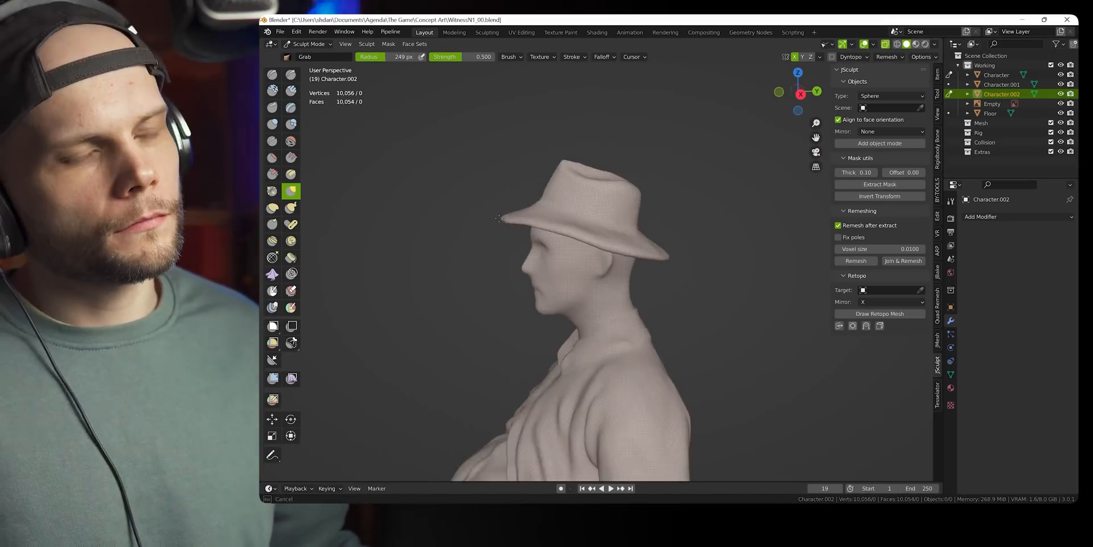
Switch sculpting from the hat to the main body mesh and set the Grab brush radius to 83 px
key(ctrl+Tab)
mouse_move(627, 216)
middle_down()
mouse_move(701, 240)
mouse_move(666, 228)
middle_up()
click(638, 216)
key(ctrl+Tab)
mouse_move(661, 267)
middle_down()
mouse_move(680, 270)
mouse_move(602, 371)
mouse_move(659, 196)
mouse_move(575, 199)
mouse_move(535, 251)
middle_up()
key(f)
click(547, 266)
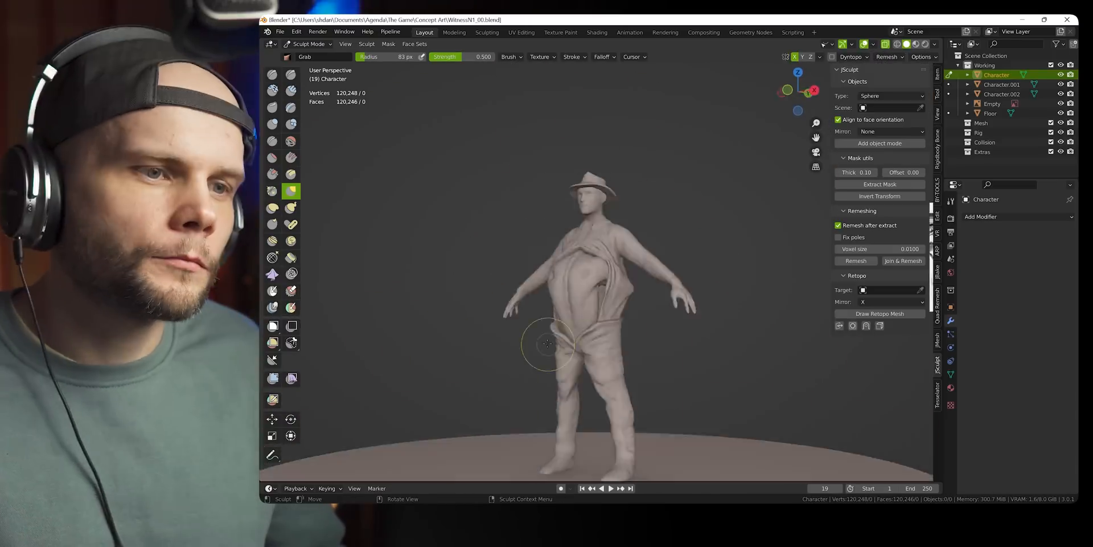
Examine the whole character from several sides in the rendered viewport with the forest background
scroll(625, 289, up, 3)
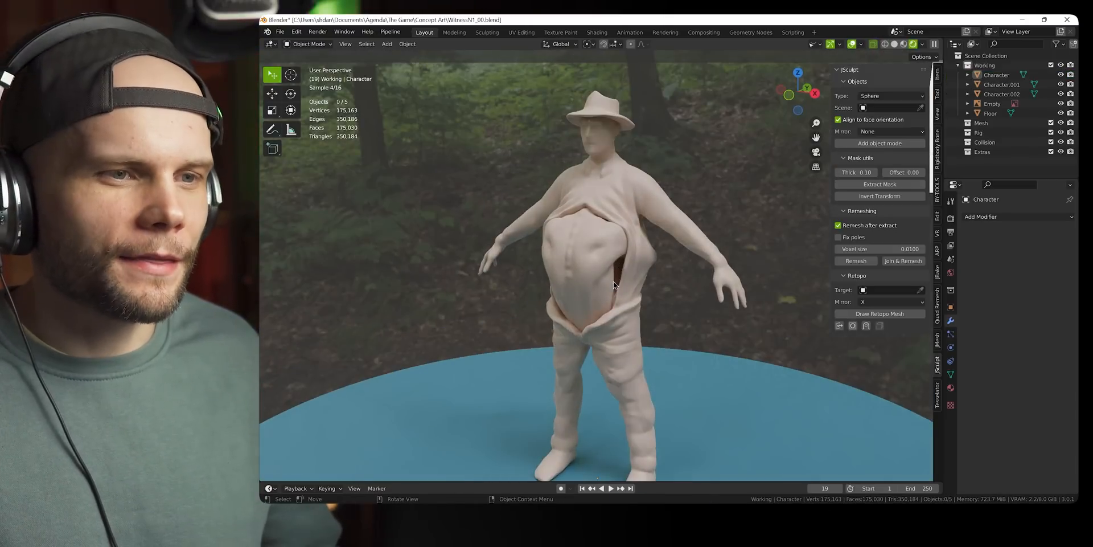
middle_drag(623, 283, 648, 282)
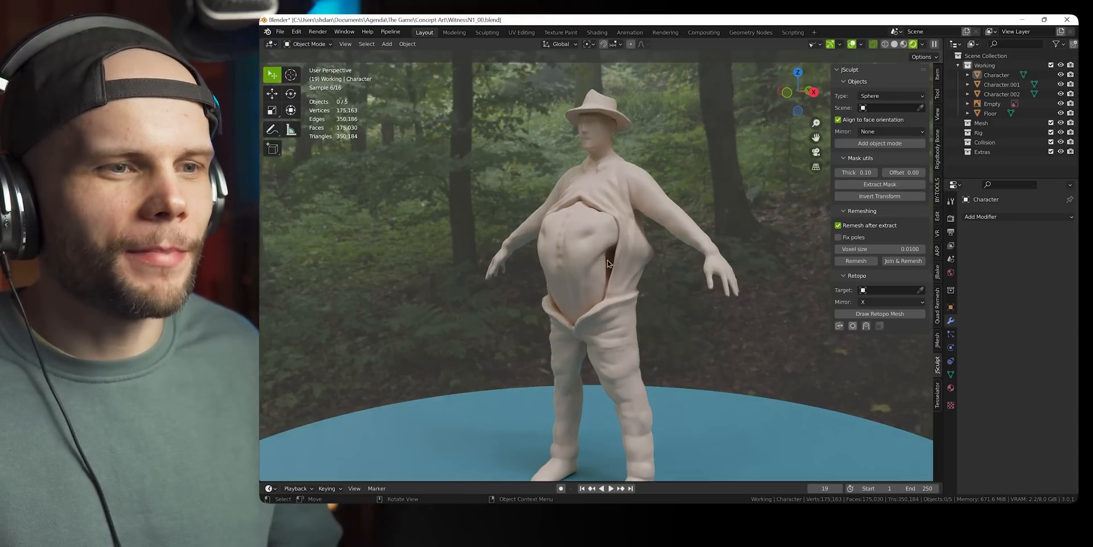
middle_drag(613, 264, 754, 231)
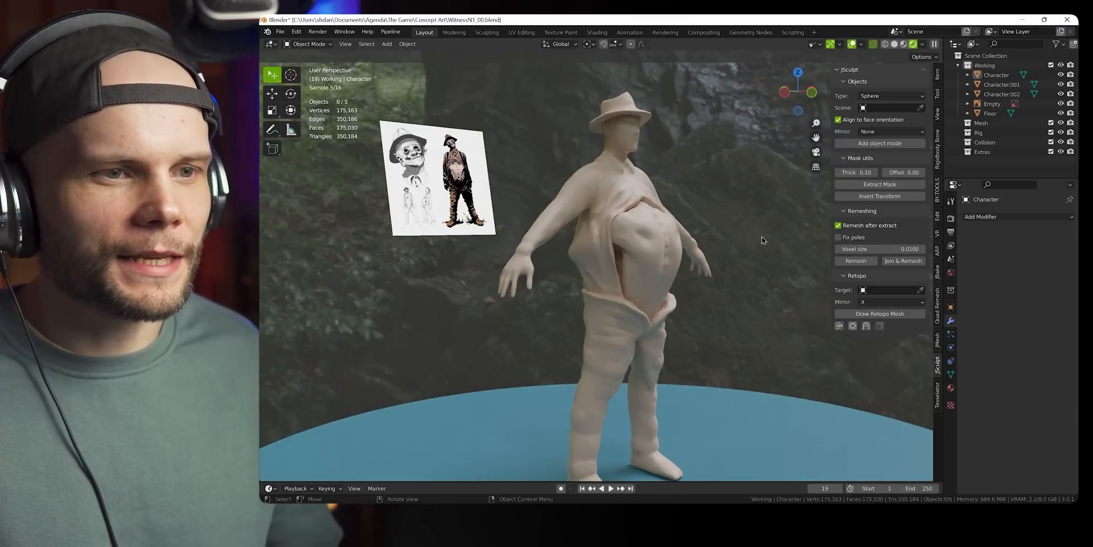
middle_drag(767, 227, 709, 224)
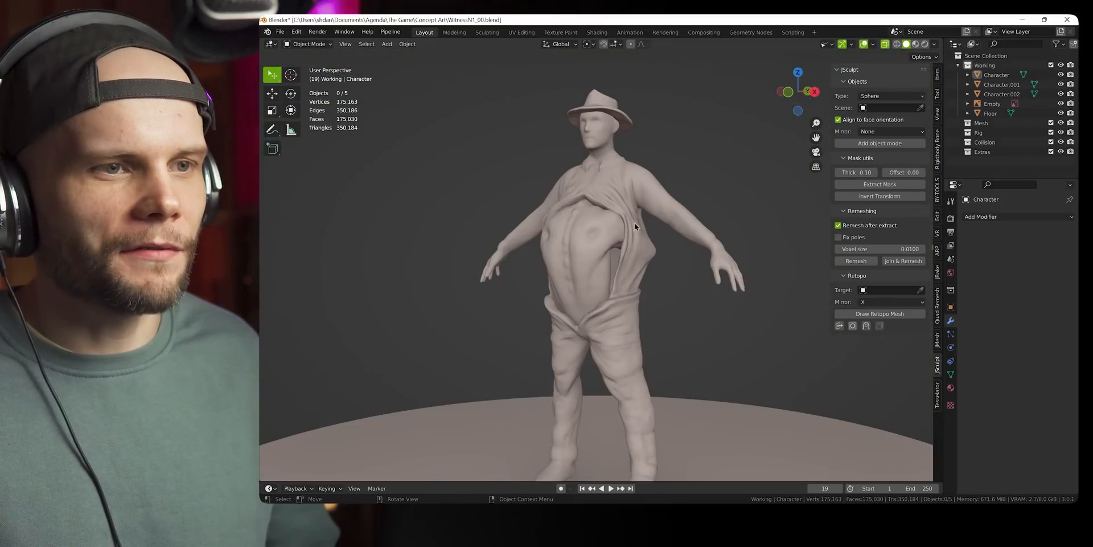
Mask the head, neck and hands of the main body mesh with the Mask brush, following the collar and sleeve edges
middle_drag(635, 223, 658, 229)
scroll(638, 214, up, 3)
click(658, 229)
key(ctrl+Tab)
mouse_move(649, 378)
shift+middle_down()
mouse_move(638, 339)
mouse_move(723, 289)
mouse_move(591, 285)
shift+middle_up()
scroll(638, 339, down, 4)
scroll(591, 285, up, 3)
key(m)
drag(598, 287, 633, 281)
middle_drag(634, 280, 593, 308)
drag(593, 308, 613, 295)
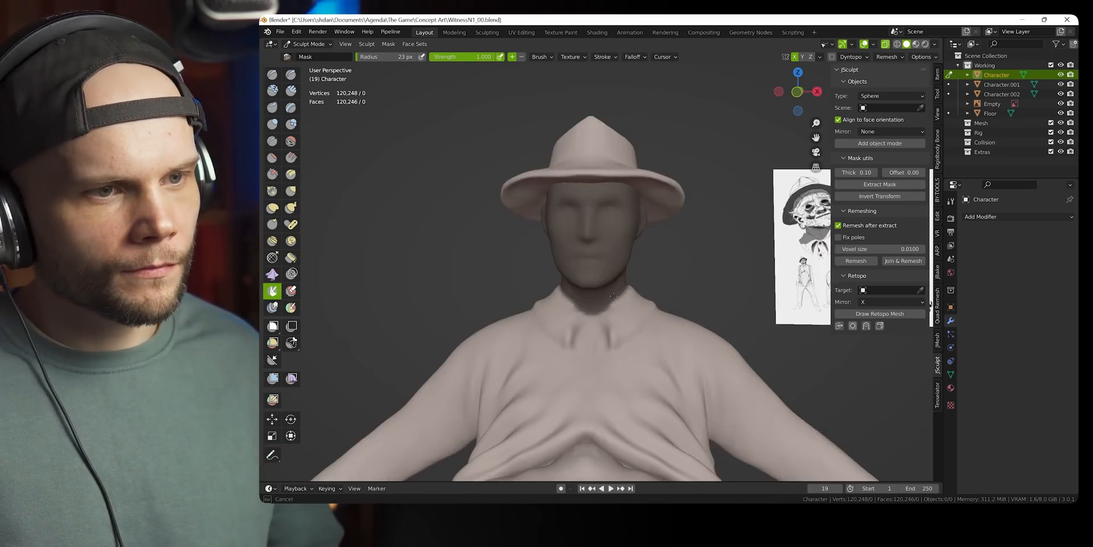
middle_drag(613, 295, 644, 325)
drag(643, 324, 581, 393)
middle_drag(581, 392, 524, 319)
scroll(524, 319, down, 5)
Select the masked head and hands in Edit Mode and separate them from the body into their own object
key(Tab)
key(alt+h)
click(436, 44)
mouse_move(486, 137)
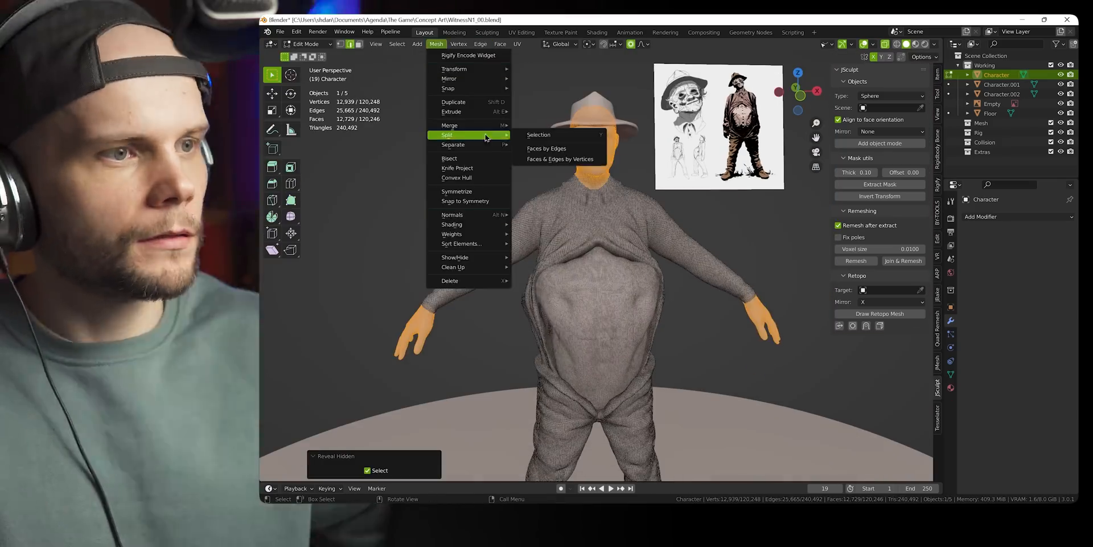
click(539, 144)
Isolate the body mesh and close an open wrist by merging its border vertices at center
key(ctrl+Tab)
click(570, 213)
key(KP_Divide)
key(Tab)
middle_drag(598, 237, 652, 344)
key(1)
key(m)
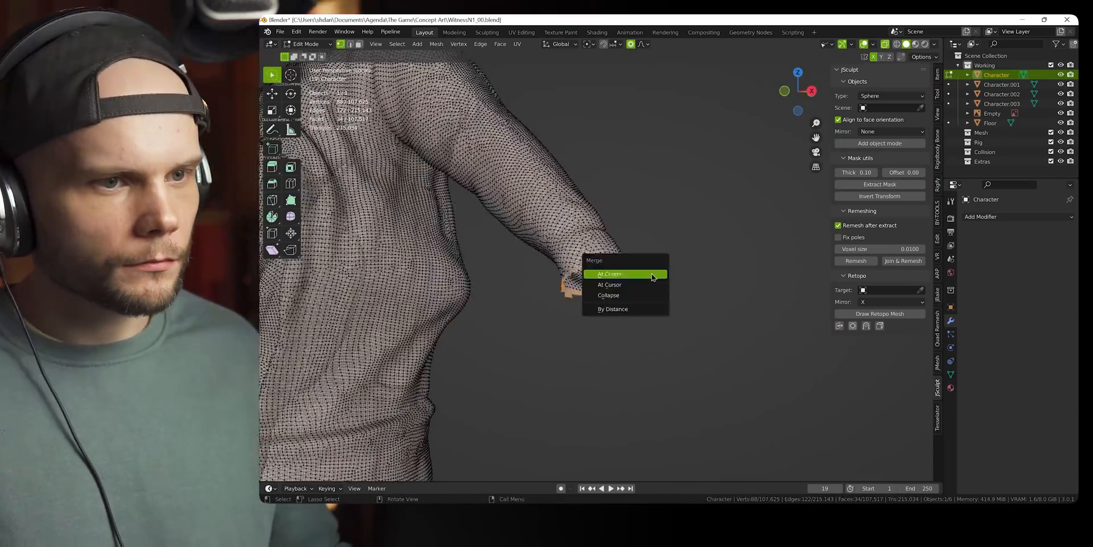
click(653, 277)
Close the body's remaining openings, including the neck, by merging their border vertices at center
middle_drag(653, 278, 559, 319)
key(m)
click(539, 390)
key(Tab)
click(539, 391)
click(676, 183)
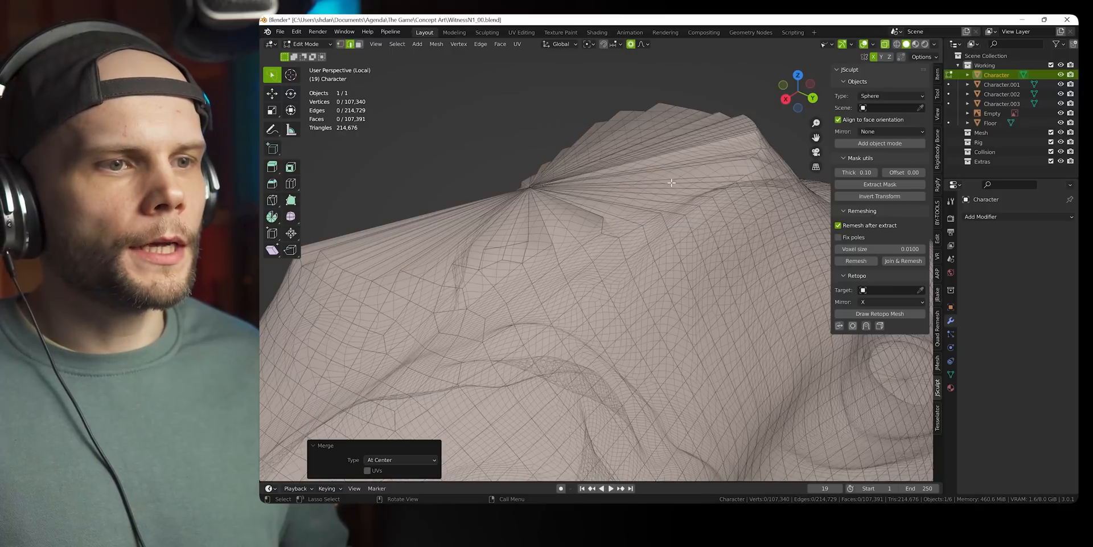
middle_drag(676, 183, 592, 120)
scroll(653, 255, down, 5)
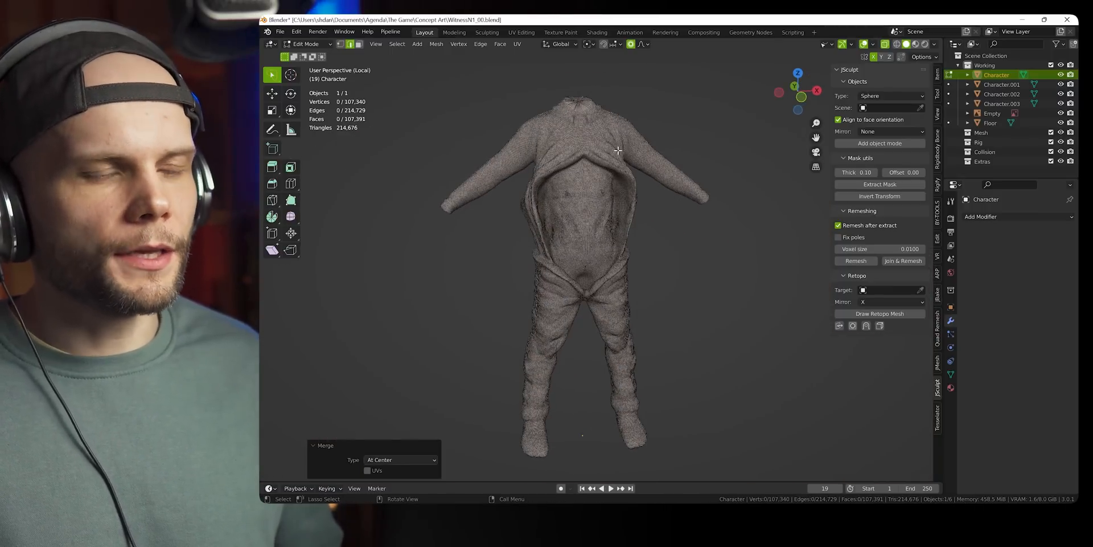
Bring back the full scene and start sculpting the separated head and hands object at the neck border
key(Tab)
middle_drag(604, 165, 603, 231)
key(KP_Divide)
click(592, 156)
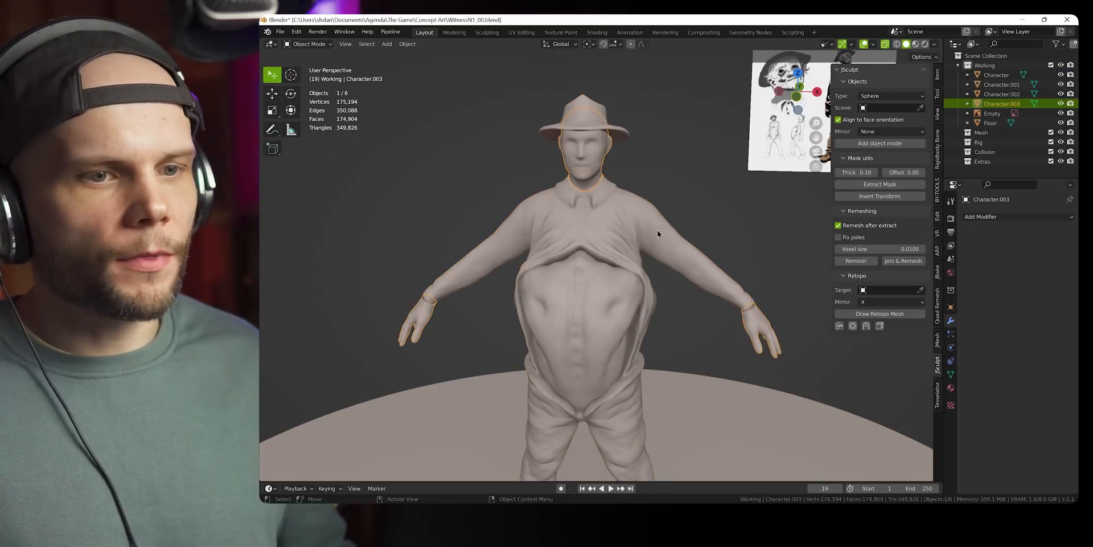
mouse_move(631, 267)
shift+middle_down()
mouse_move(627, 180)
mouse_move(630, 265)
shift+middle_up()
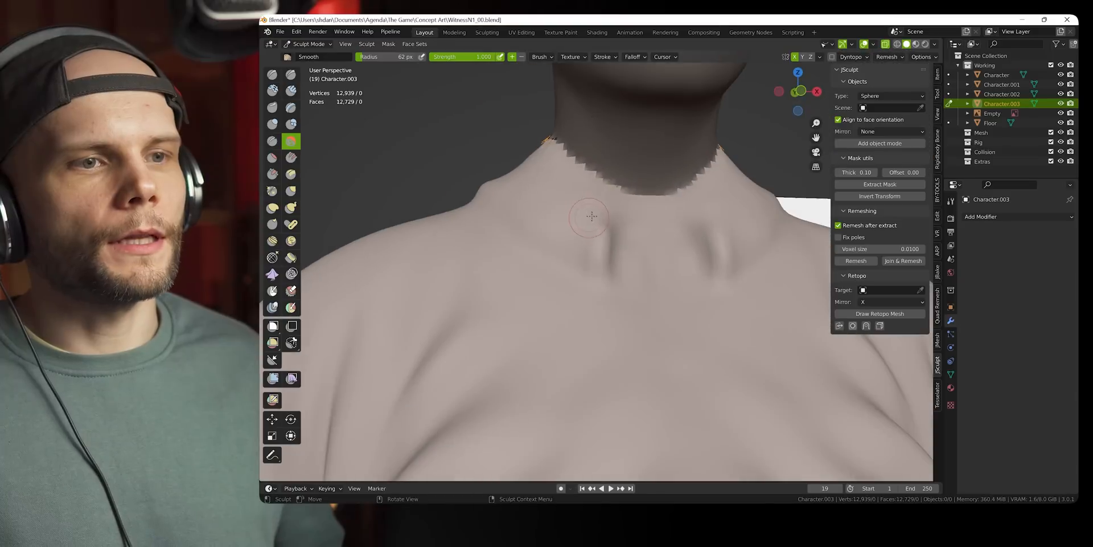
scroll(600, 205, down, 2)
scroll(600, 205, down, 4)
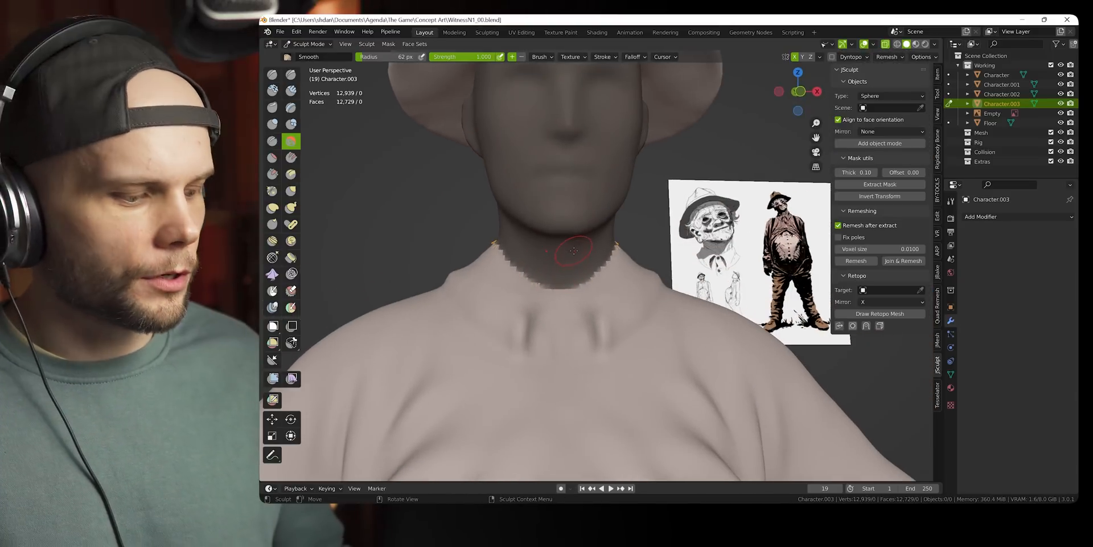
Isolate the head and hands object and close its open neck and wrist borders by merging vertices at center
key(KP_Divide)
scroll(581, 234, up, 5)
shift+middle_drag(627, 183, 600, 275)
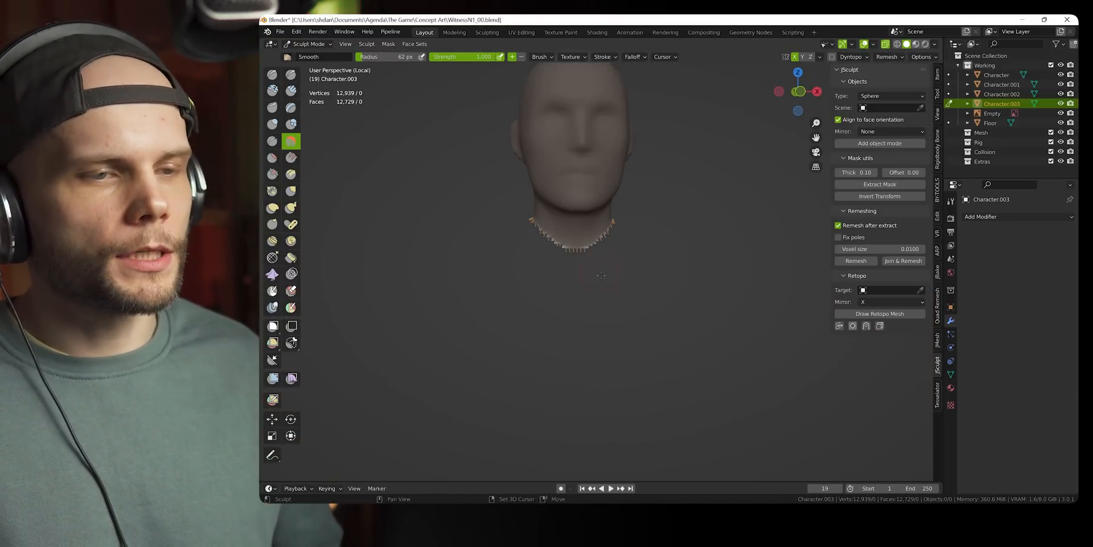
scroll(614, 269, up, 5)
mouse_move(484, 216)
middle_down()
mouse_move(529, 208)
mouse_move(598, 259)
mouse_move(561, 259)
mouse_move(640, 252)
mouse_move(663, 237)
middle_up()
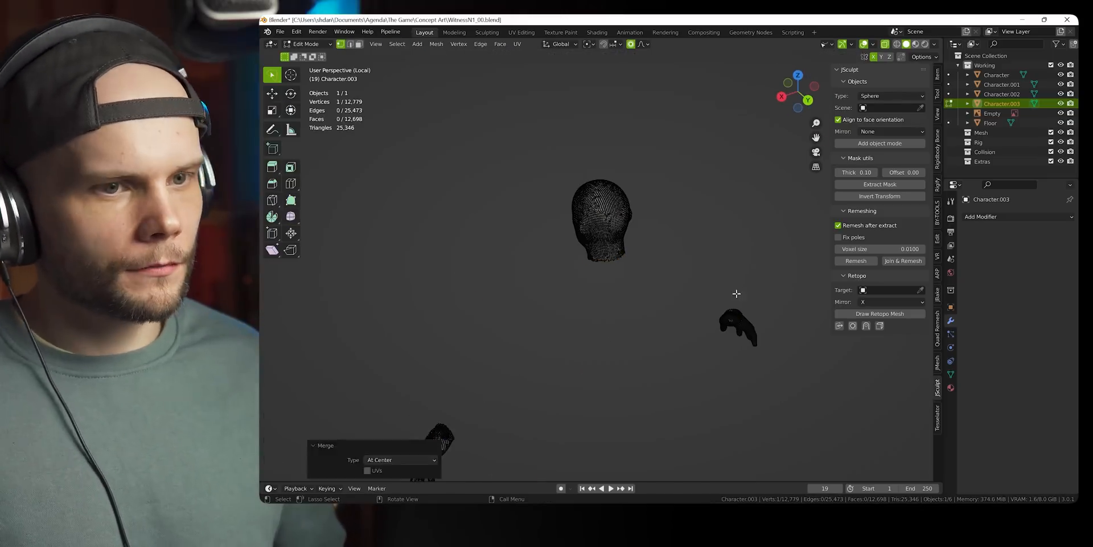
click(436, 44)
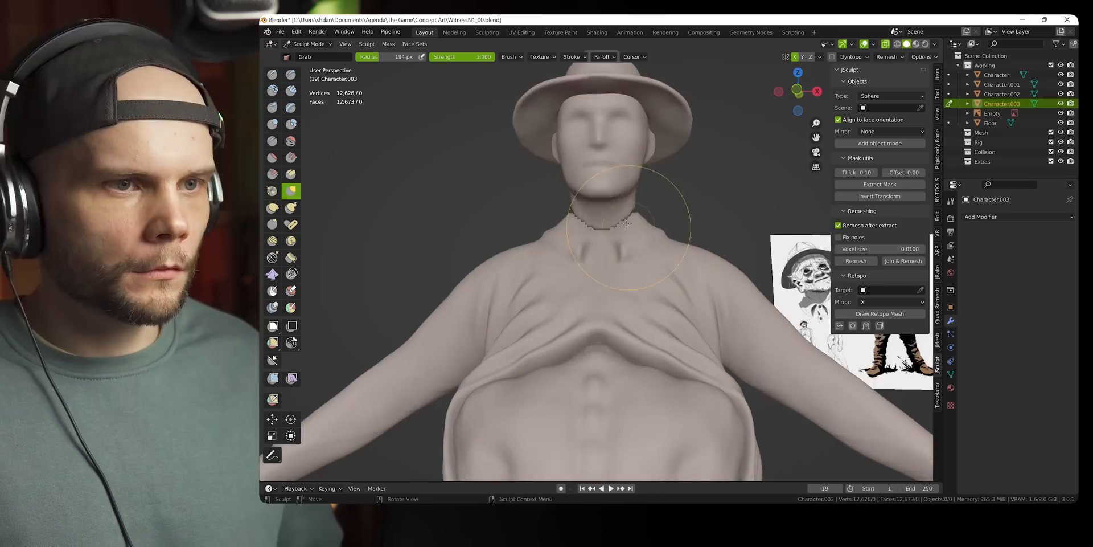
Fit the neck and wrists to the clothing and shape the shirt collar with the Grab brush, reducing its radius to 27 px
mouse_move(627, 268)
middle_down()
mouse_move(769, 268)
mouse_move(688, 269)
middle_up()
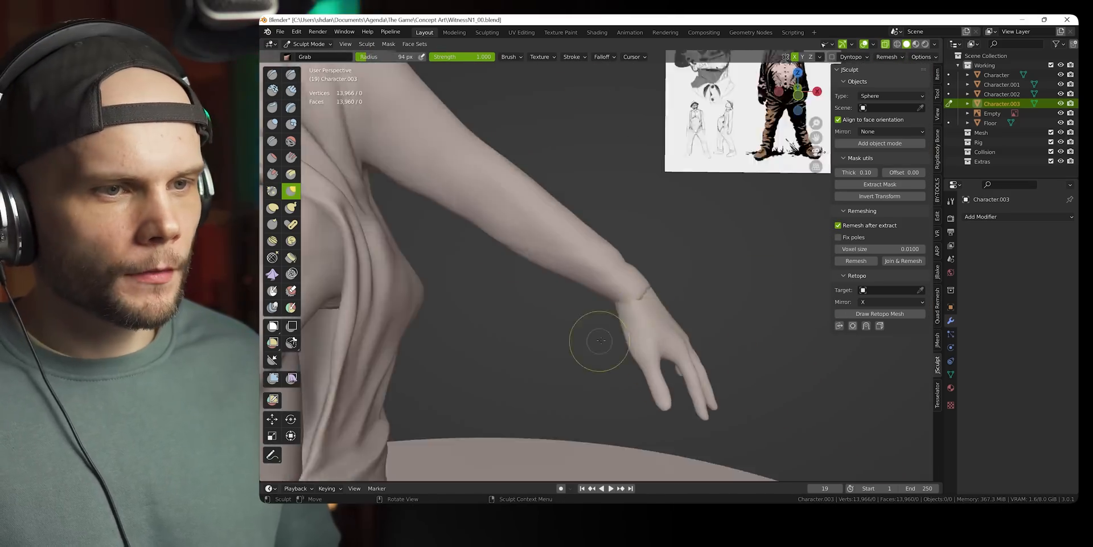
mouse_move(598, 342)
middle_down()
mouse_move(683, 300)
mouse_move(512, 262)
mouse_move(570, 261)
middle_up()
scroll(505, 261, up, 3)
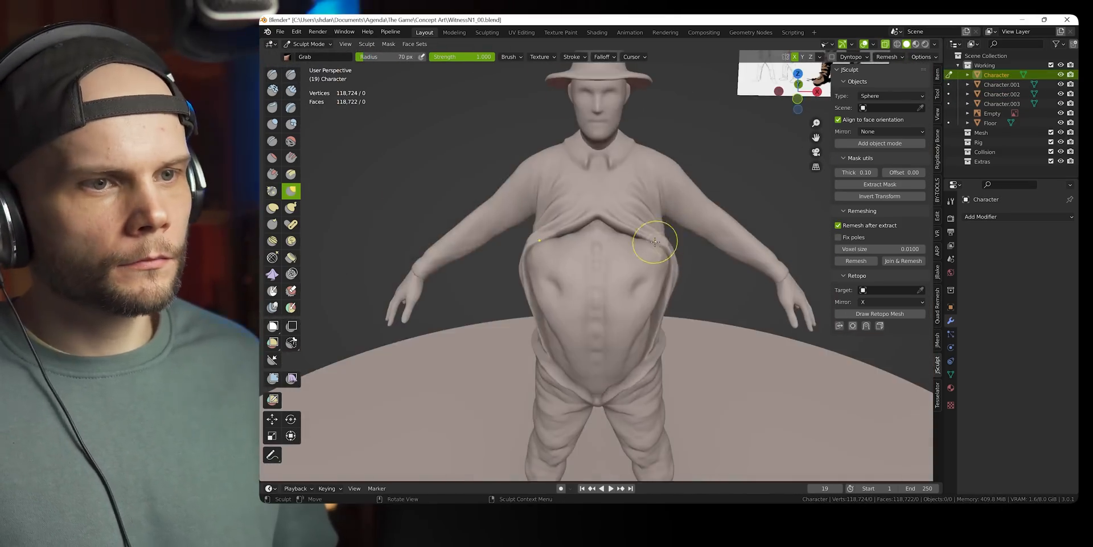
scroll(598, 256, up, 3)
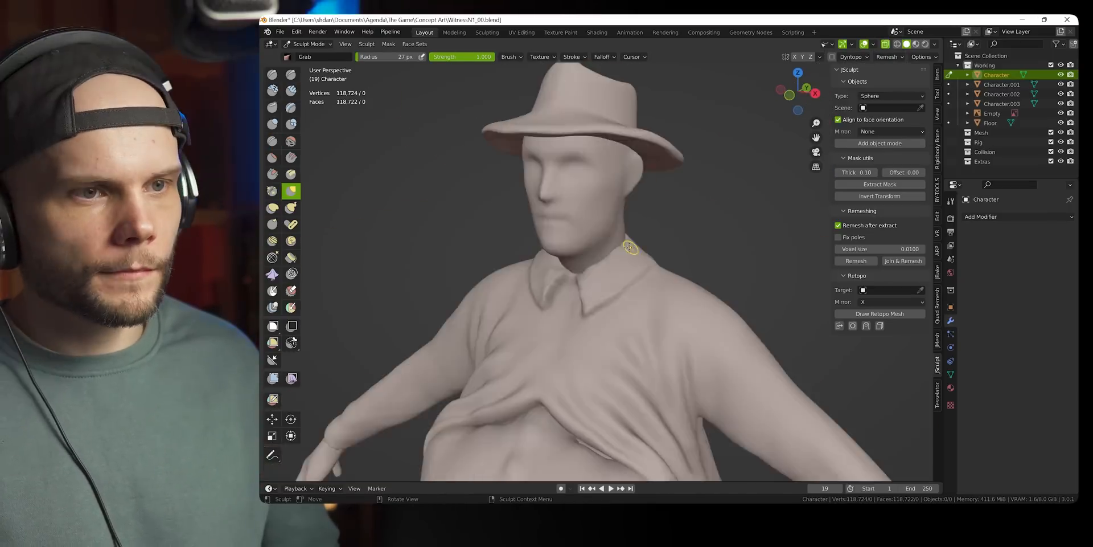
mouse_move(569, 239)
middle_down()
mouse_move(623, 232)
mouse_move(630, 203)
middle_up()
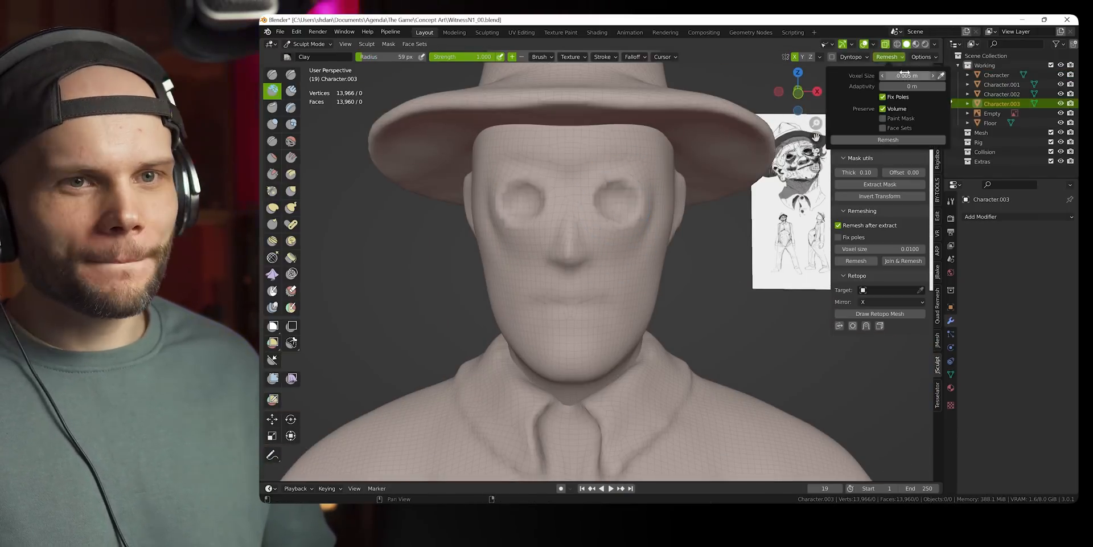
Remesh the head more finely and block in the nose, cheeks and smiling mouth with the Clay brush at 20 px
mouse_move(570, 240)
middle_down()
mouse_move(601, 249)
mouse_move(614, 210)
mouse_move(544, 188)
mouse_move(486, 312)
mouse_move(461, 311)
middle_up()
key(g)
key(c)
key(f)
click(646, 284)
ctrl+drag(604, 250, 587, 232)
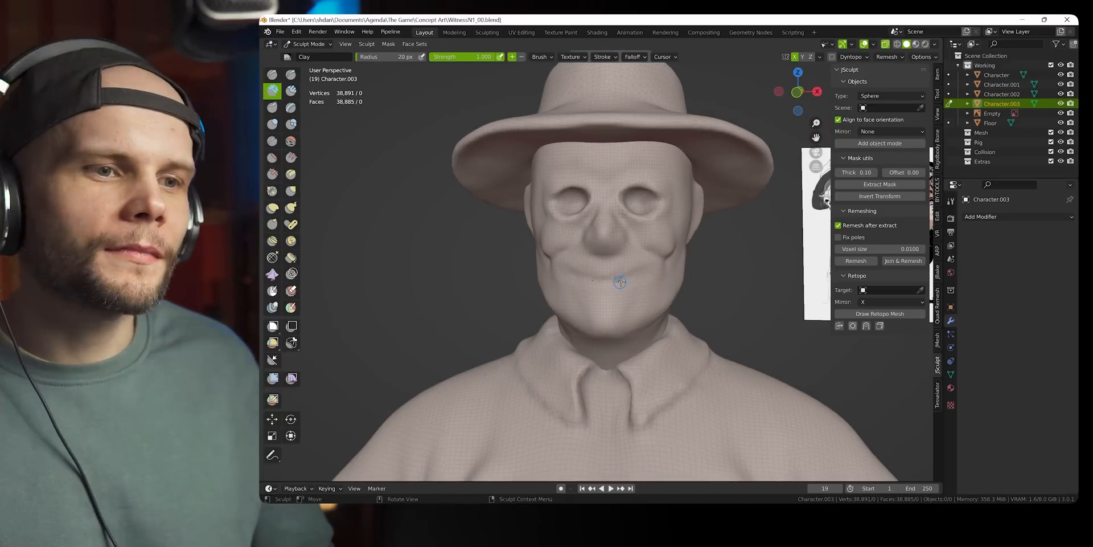
middle_drag(617, 280, 624, 303)
shift+middle_drag(635, 262, 622, 263)
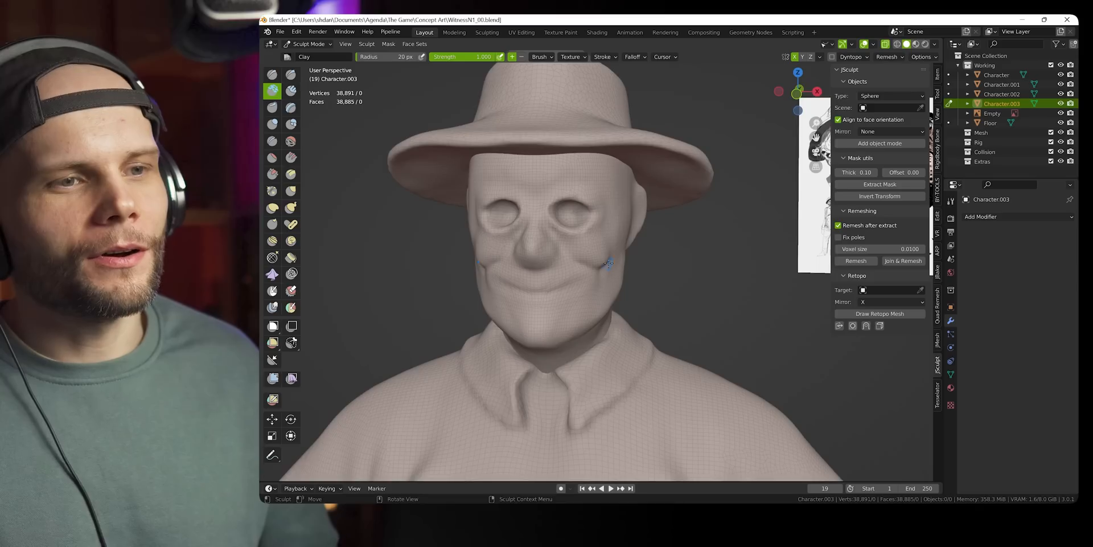
Switch to the browser and examine the "farmer wearing hat" photo of the man looking to the distance
middle_drag(610, 262, 600, 258)
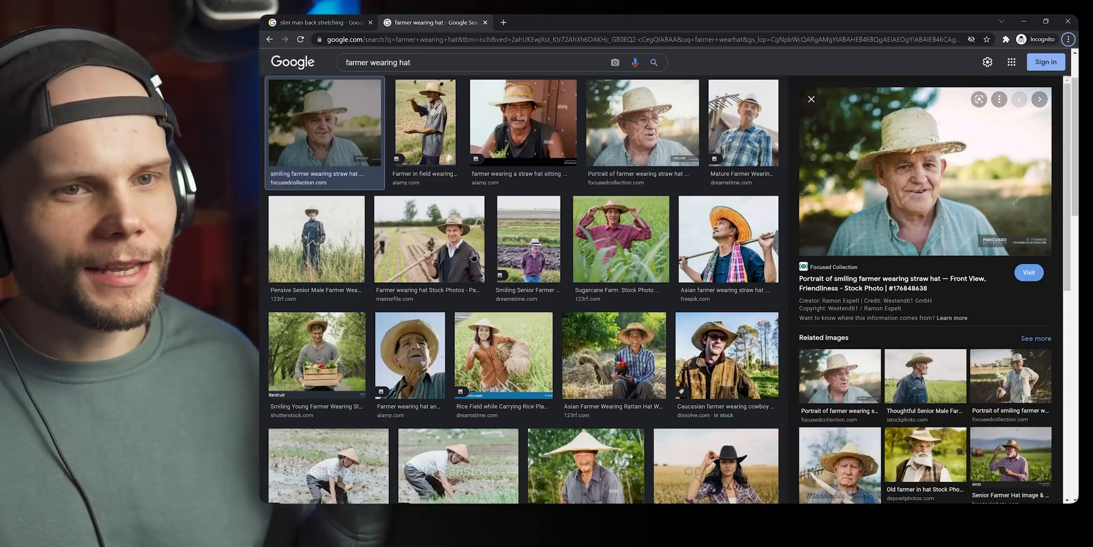
click(418, 369)
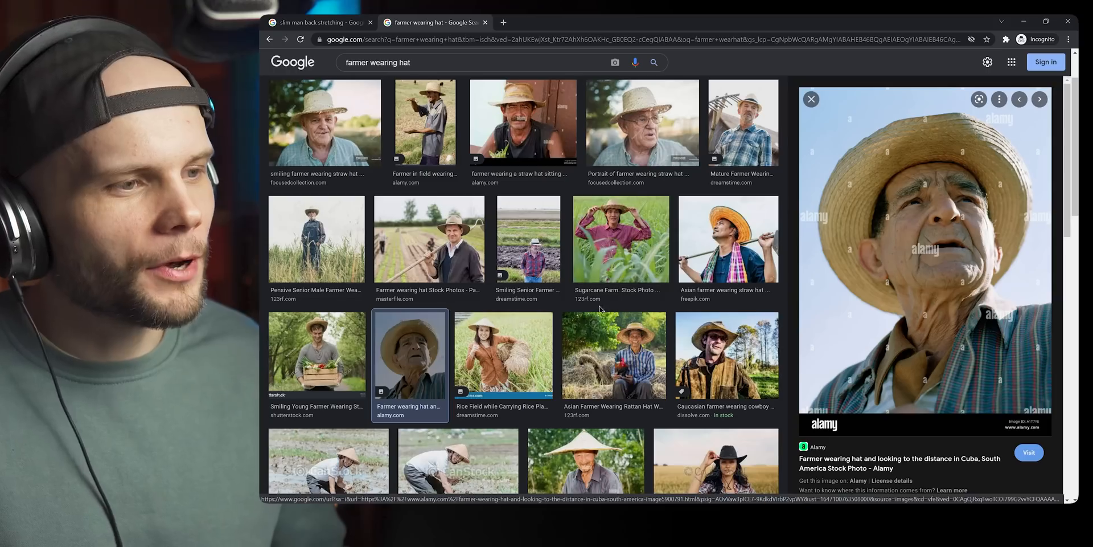
scroll(598, 313, down, 5)
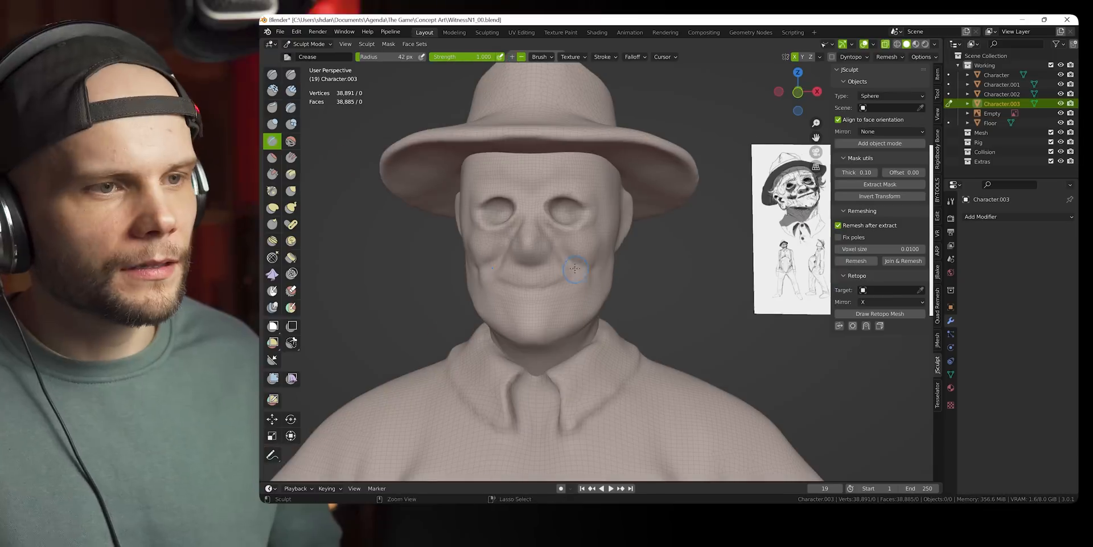
Return to Blender and sculpt the smile, cheek folds and eye bags with the Crease brush and the Clay brush at 17 px
mouse_move(569, 256)
middle_down()
mouse_move(524, 250)
mouse_move(569, 256)
mouse_move(618, 244)
middle_up()
scroll(618, 244, up, 3)
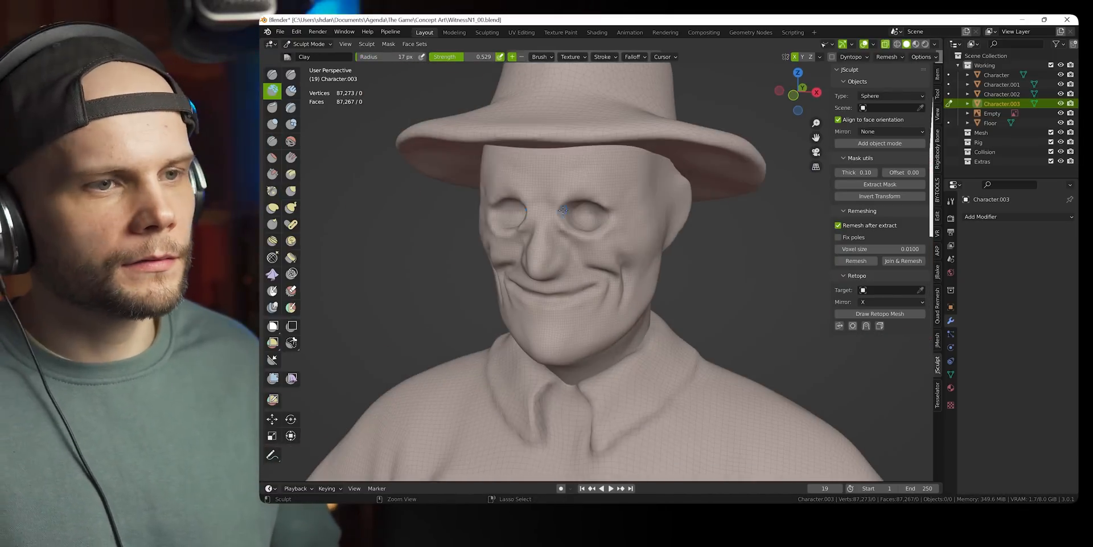
middle_drag(571, 235, 558, 268)
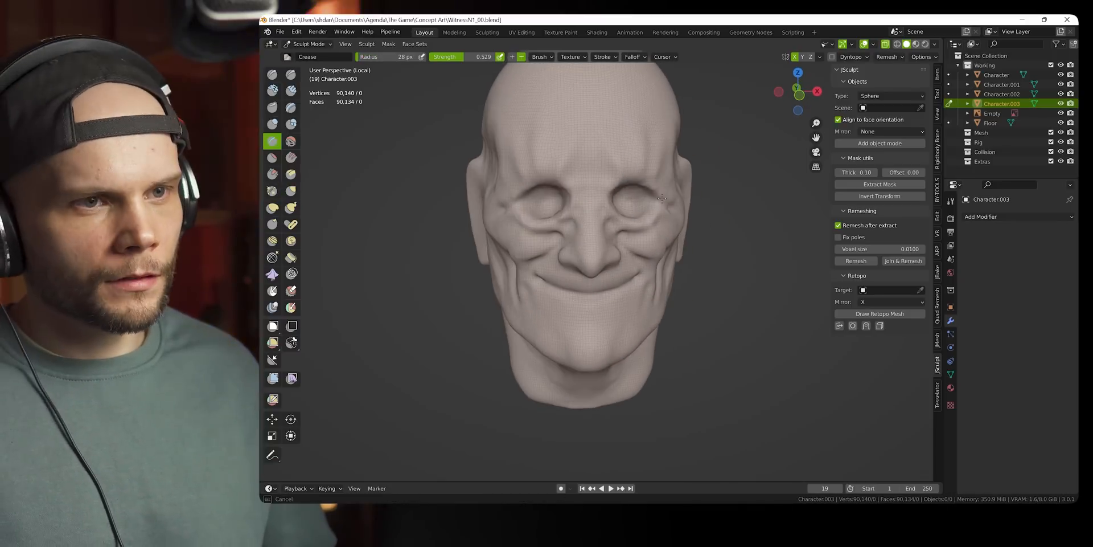
Reshape the isolated head's eye openings and brow with the Grab brush at an 89 px radius
middle_drag(585, 200, 652, 276)
key(g)
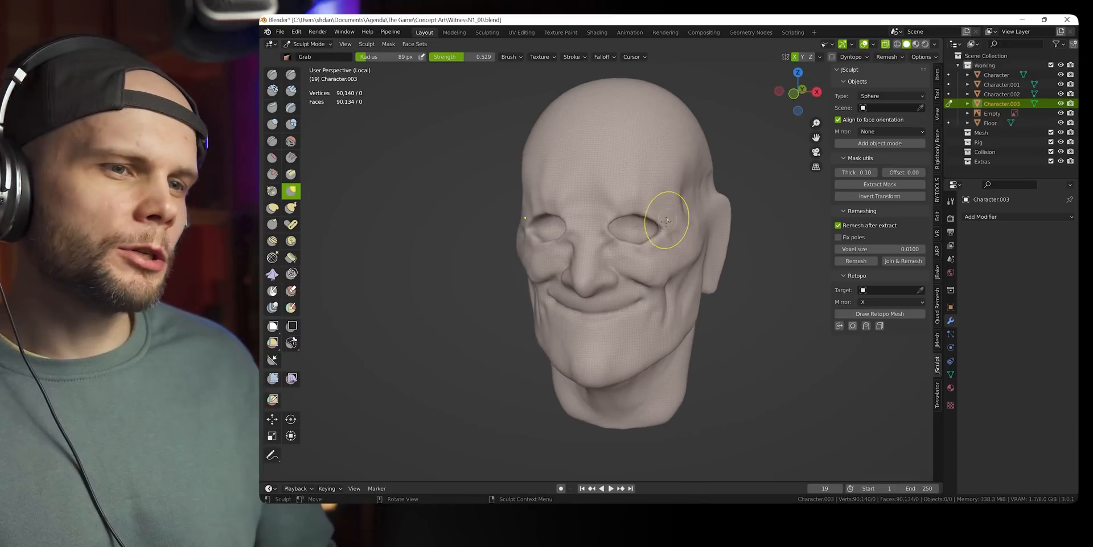
mouse_move(653, 221)
middle_down()
mouse_move(639, 225)
mouse_move(668, 226)
mouse_move(641, 225)
mouse_move(653, 232)
middle_up()
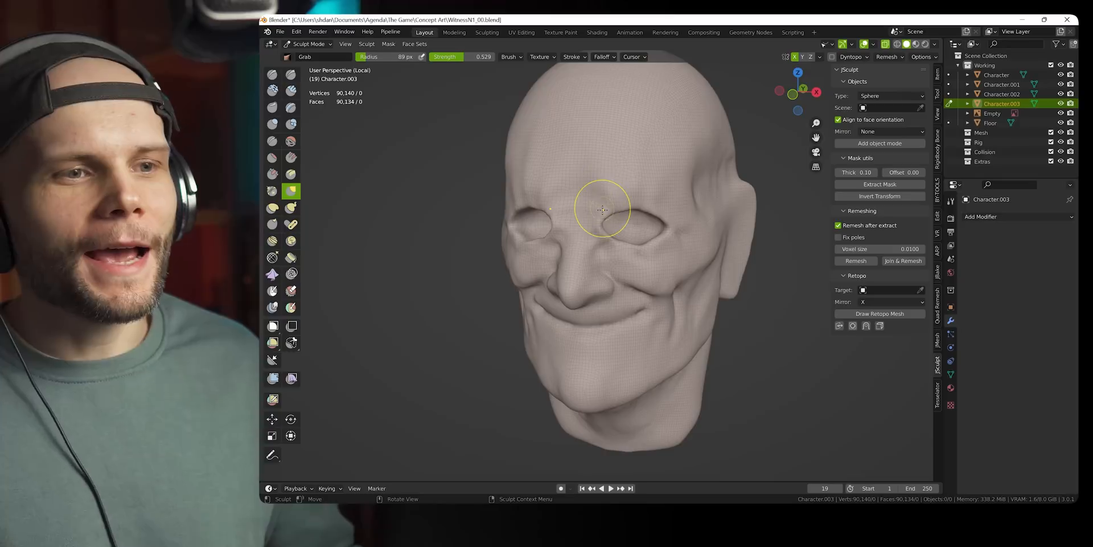
ctrl+middle_drag(666, 242, 617, 405)
scroll(667, 266, down, 4)
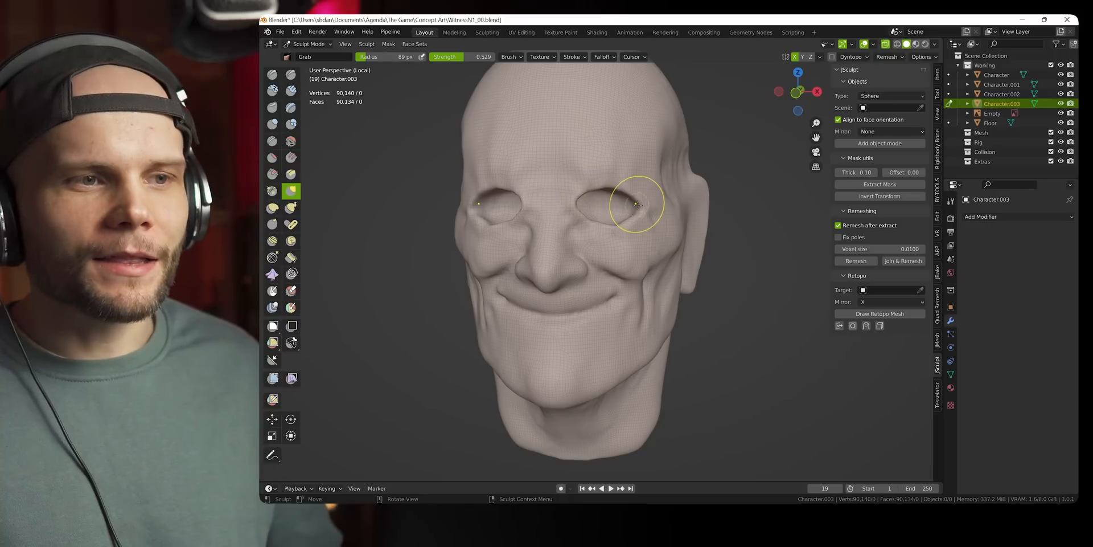
Refine the corners and lids of the eye openings with the Crease brush and the Grab brush at 65 px
mouse_move(637, 204)
middle_down()
mouse_move(666, 209)
mouse_move(655, 222)
mouse_move(636, 215)
mouse_move(660, 219)
middle_up()
click(676, 220)
drag(625, 224, 614, 226)
mouse_move(681, 210)
middle_down()
mouse_move(655, 205)
mouse_move(678, 209)
mouse_move(635, 217)
middle_up()
key(shift+c)
key(g)
drag(635, 221, 636, 219)
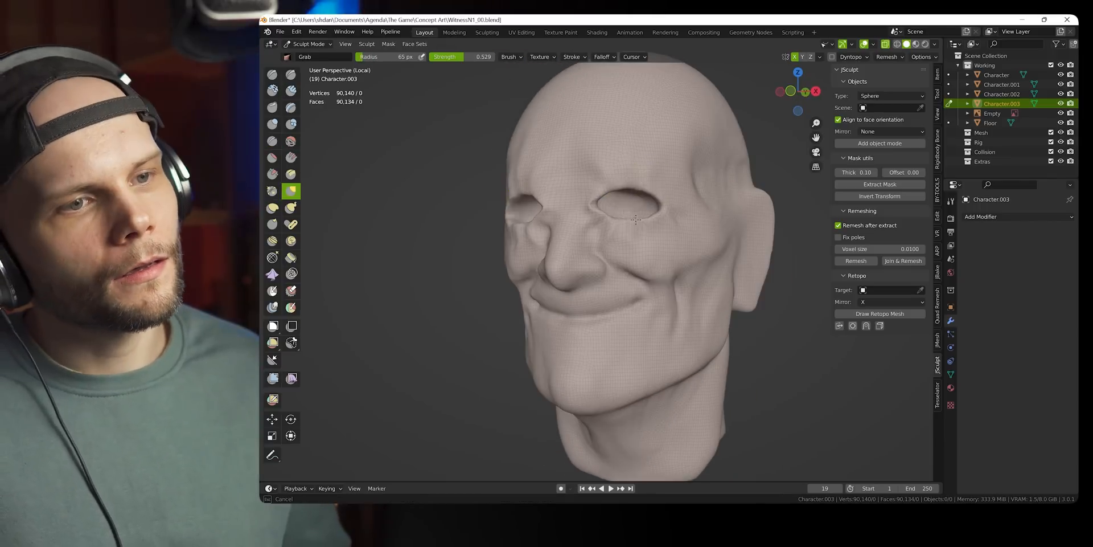
Remesh the head to a denser resolution and save the file WitnessN1_00.blend
middle_drag(636, 219, 598, 219)
key(shift+c)
scroll(604, 227, up, 4)
click(890, 57)
key(ctrl+s)
Sculpt the nostrils and underside of the nose with the Crease brush at 66 px and the Grab brush at 109 px
drag(618, 230, 603, 238)
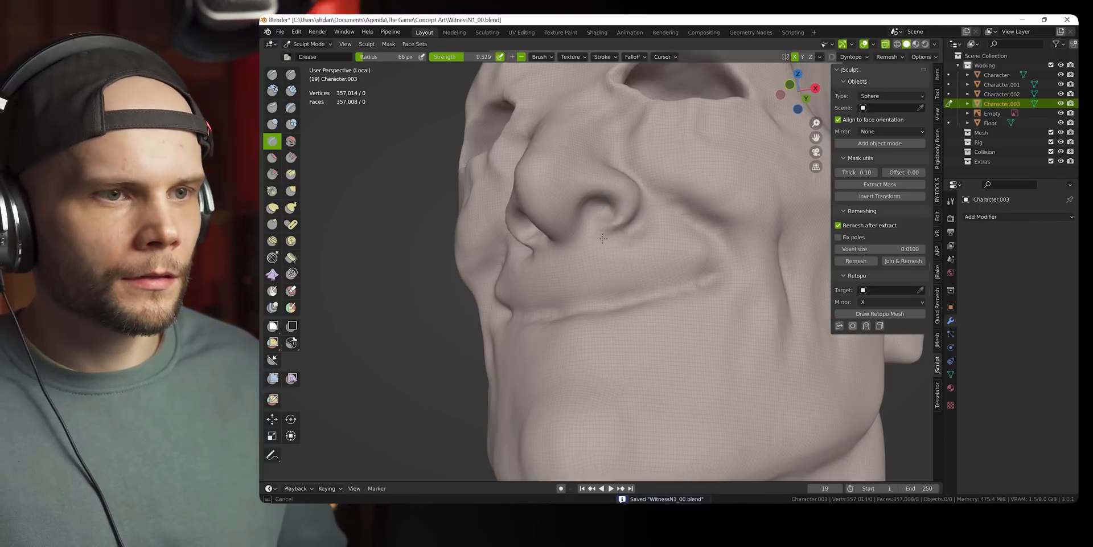
key(g)
middle_drag(603, 238, 420, 243)
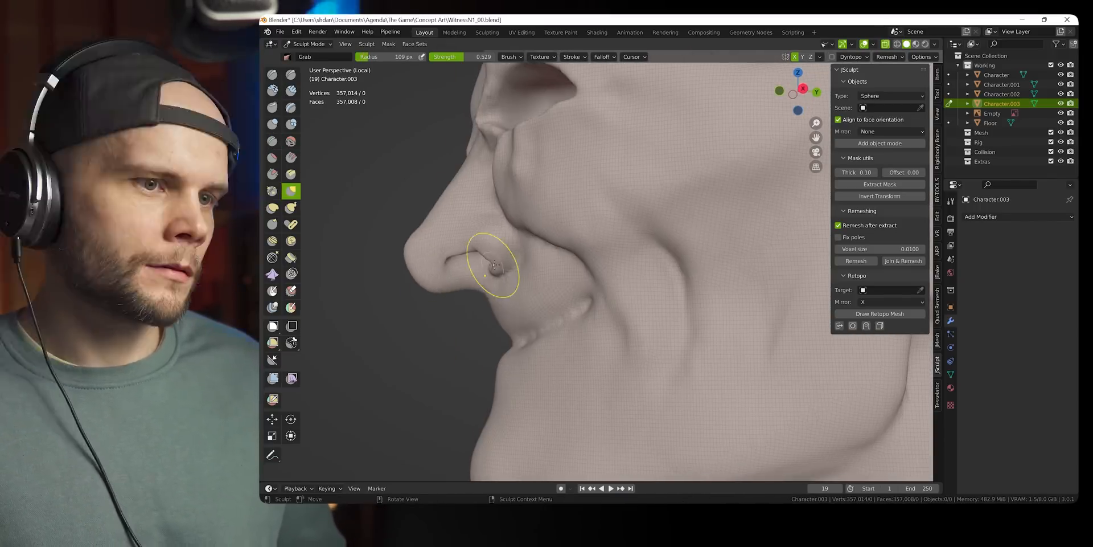
middle_drag(495, 265, 568, 244)
key(shift+c)
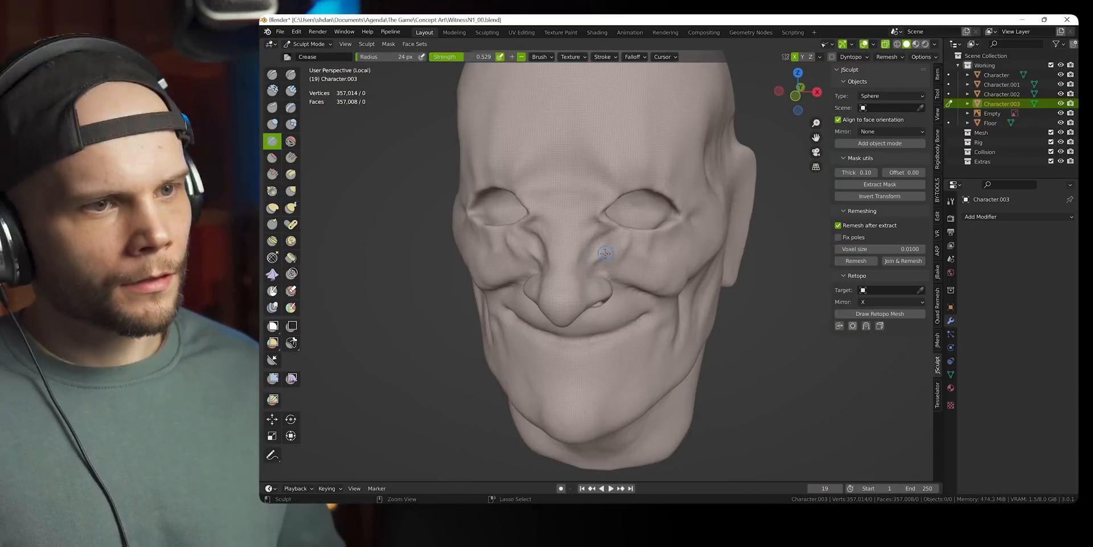
Carve horizontal wrinkles across the bridge of the nose between the eyes with the Crease brush at 31 px
click(680, 246)
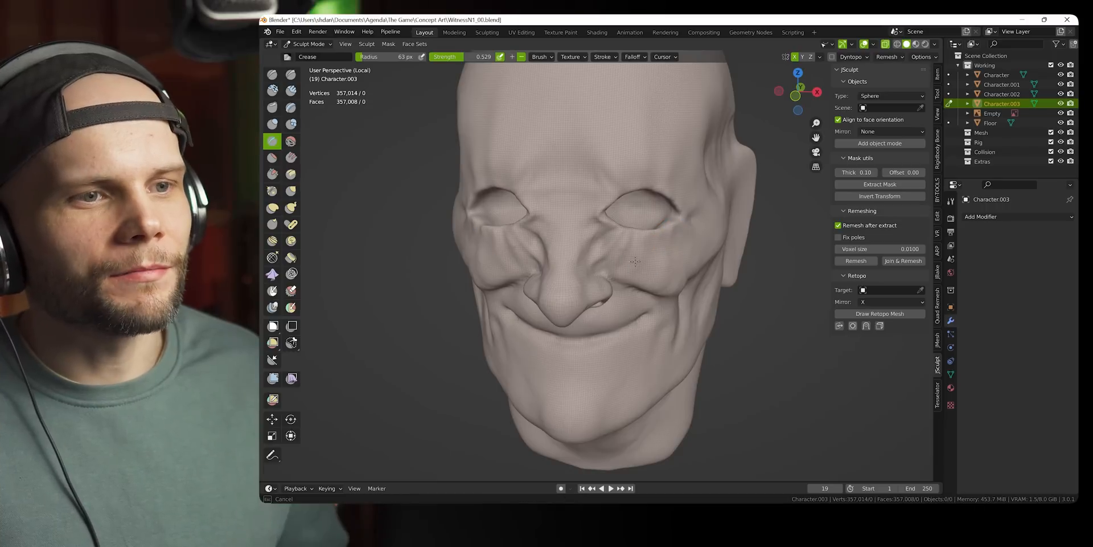
mouse_move(635, 227)
middle_down()
mouse_move(591, 215)
mouse_move(613, 208)
middle_up()
click(591, 214)
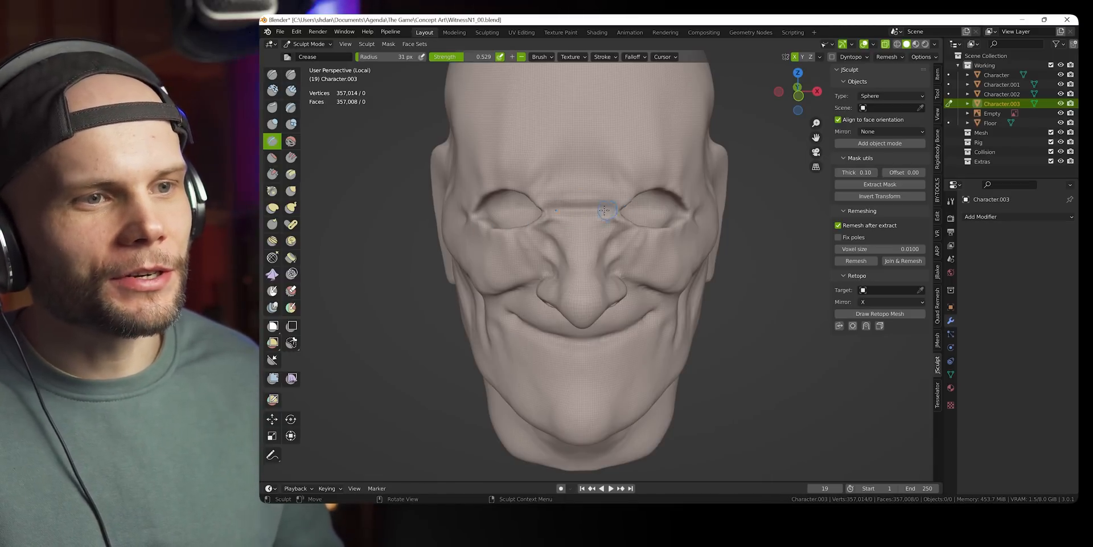
key(ctrl+z)
drag(610, 204, 593, 204)
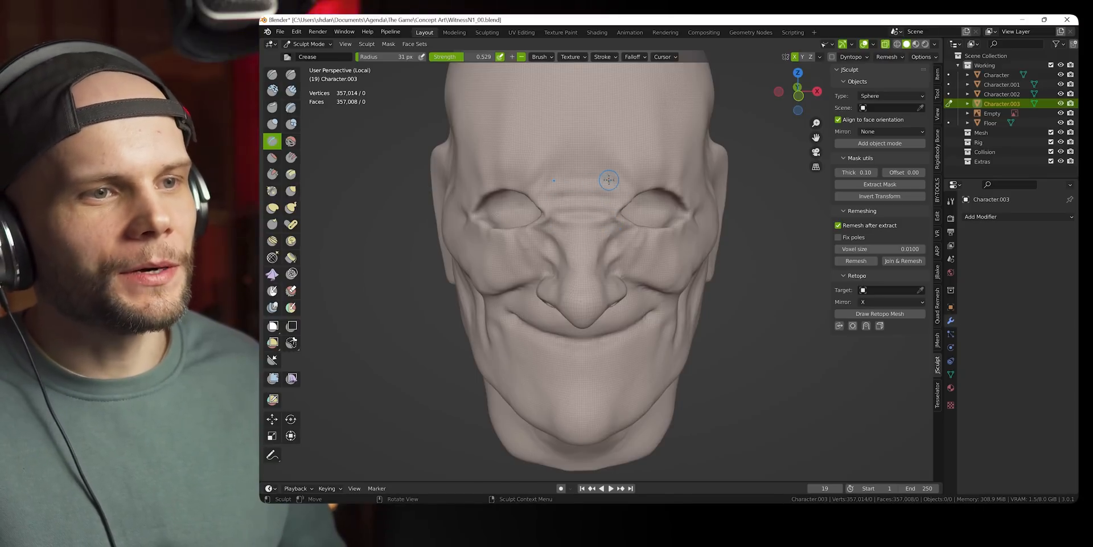
middle_drag(627, 174, 650, 163)
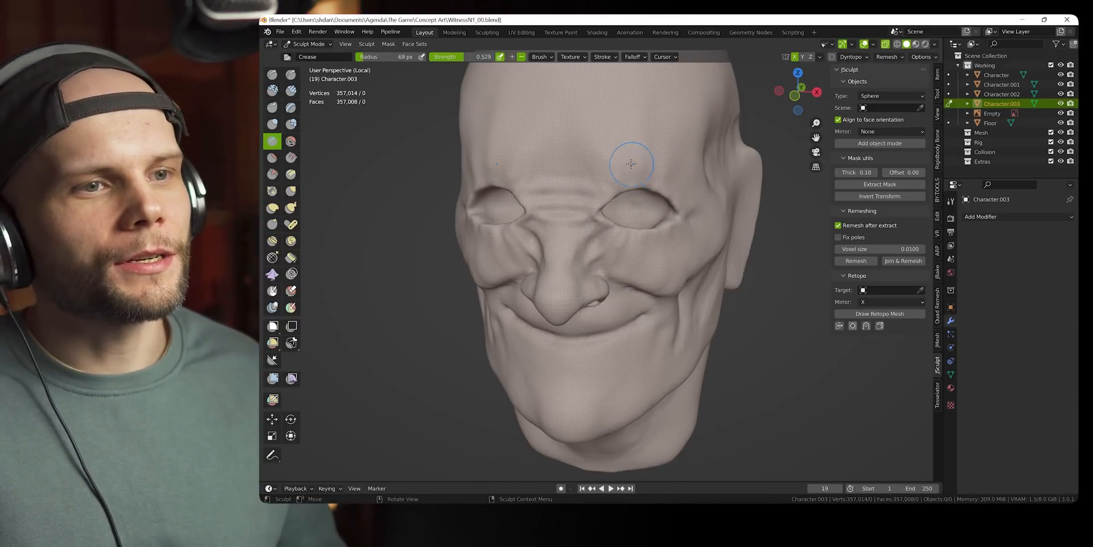
Reshape the cheeks and the mouth area of the head with the Grab brush at 132 px
key(g)
mouse_move(681, 220)
middle_down()
mouse_move(681, 284)
mouse_move(694, 260)
mouse_move(557, 276)
middle_up()
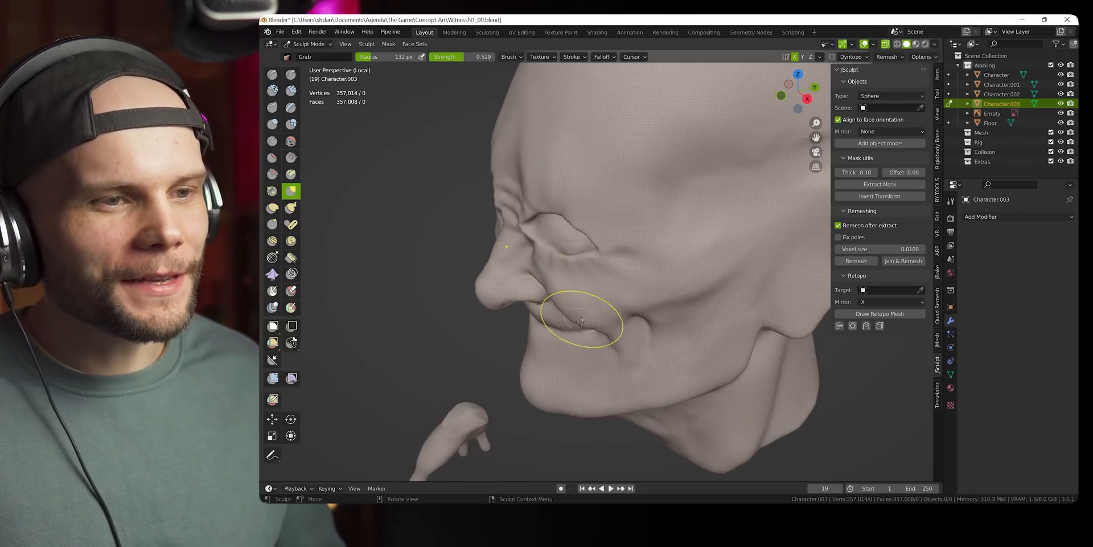
mouse_move(581, 320)
middle_down()
mouse_move(655, 258)
mouse_move(688, 252)
mouse_move(691, 267)
middle_up()
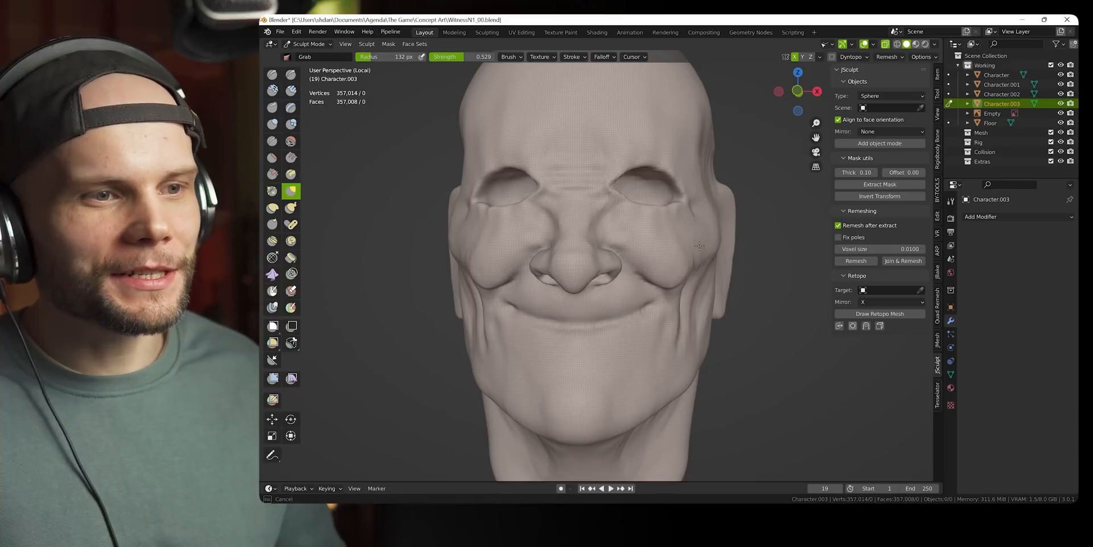
drag(700, 246, 709, 253)
mouse_move(712, 255)
middle_down()
mouse_move(667, 259)
mouse_move(650, 296)
middle_up()
Define the lower edge of the smiling mouth with the Crease brush at 31 px
key(f)
click(647, 271)
key(c)
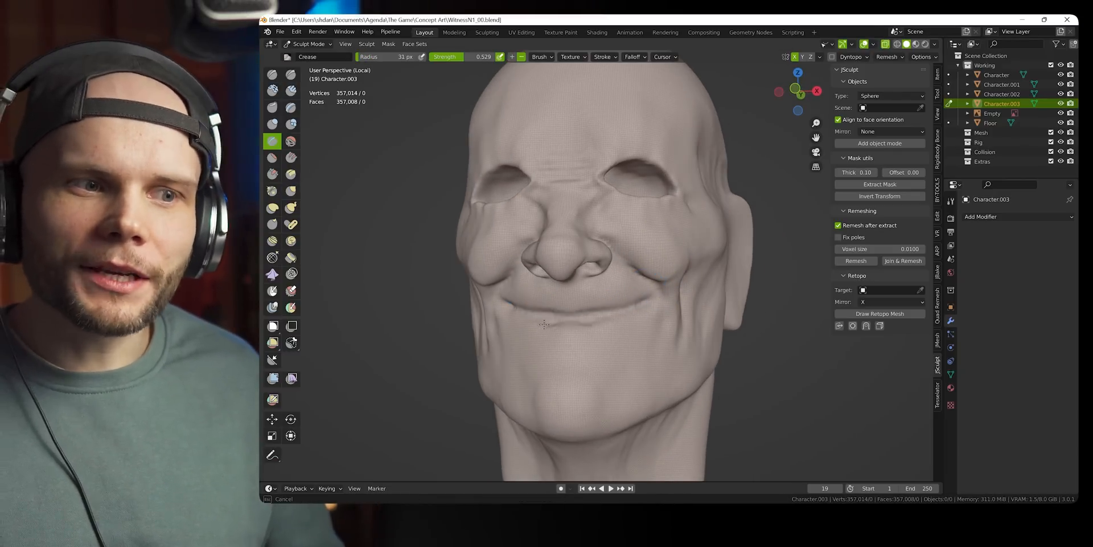
middle_drag(674, 298, 646, 307)
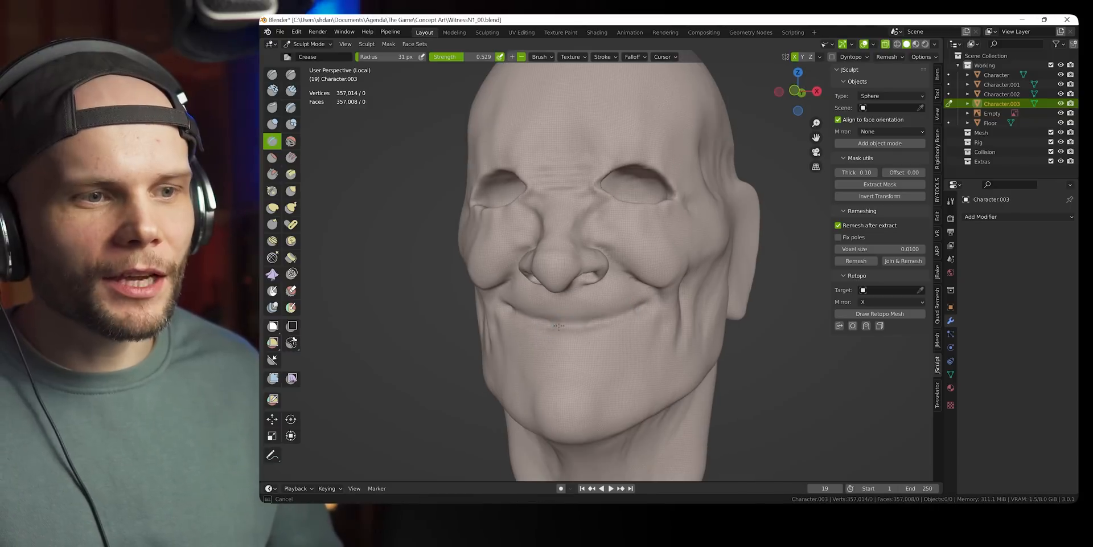
middle_drag(634, 329, 608, 306)
Deepen the fine wrinkles between the eyes with the Crease brush at 27 px
click(641, 300)
mouse_move(641, 300)
middle_down()
mouse_move(611, 265)
mouse_move(608, 288)
middle_up()
key(f)
click(604, 267)
key(f)
click(624, 290)
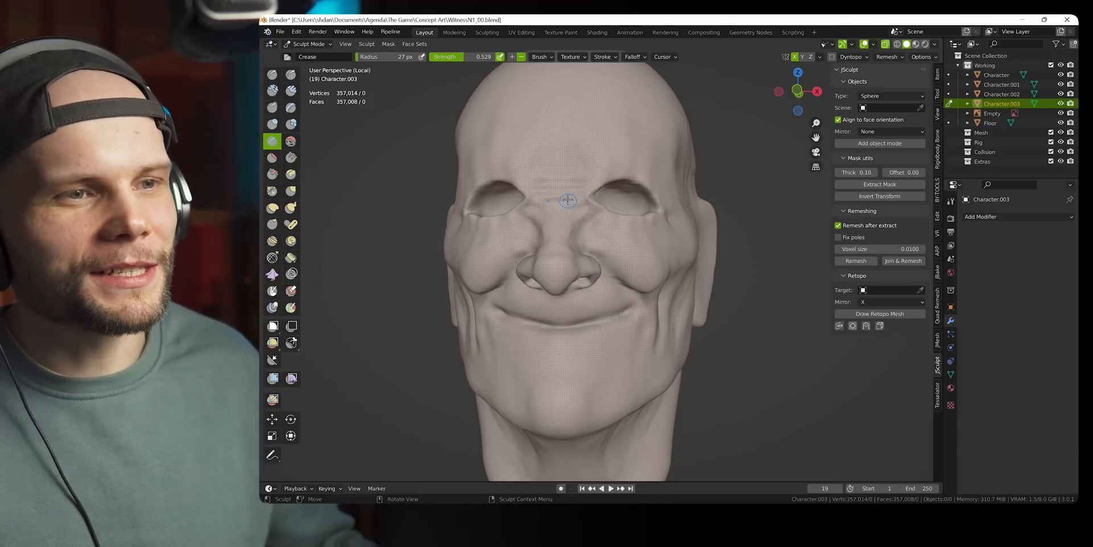
Sculpt broader folds over the temple and brow with the Crease brush at 64 px and 103 px
mouse_move(613, 234)
middle_down()
mouse_move(686, 251)
mouse_move(677, 271)
mouse_move(654, 225)
mouse_move(640, 224)
mouse_move(631, 249)
middle_up()
key(f)
click(646, 226)
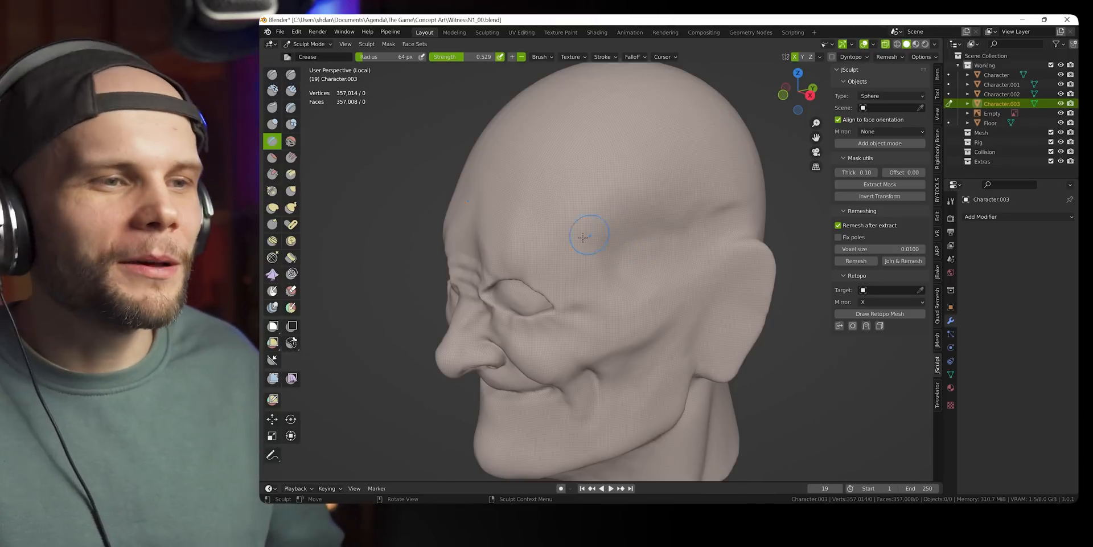
mouse_move(583, 237)
middle_down()
mouse_move(548, 319)
mouse_move(623, 306)
mouse_move(603, 308)
middle_up()
key(f)
click(627, 307)
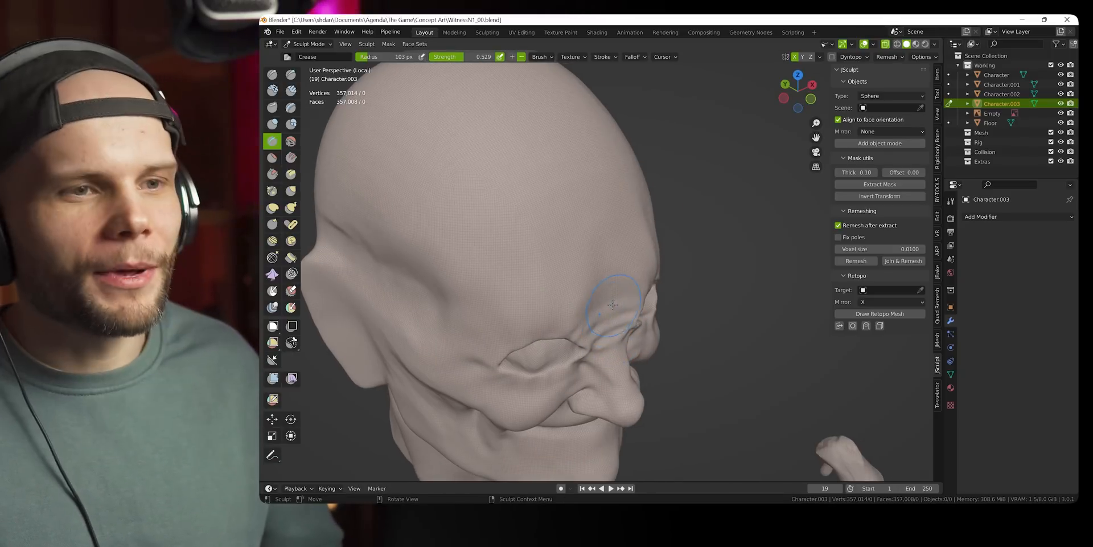
Adjust the forehead and brow profile with the Grab brush at 140 px
key(g)
middle_drag(608, 315, 634, 336)
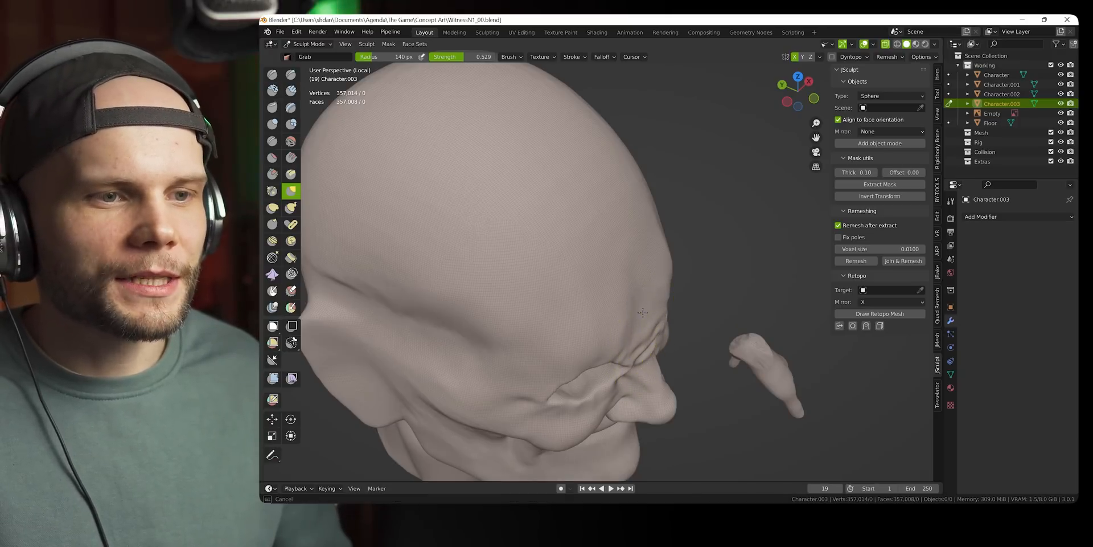
mouse_move(668, 343)
middle_down()
mouse_move(629, 280)
mouse_move(567, 270)
mouse_move(619, 288)
mouse_move(641, 311)
mouse_move(643, 344)
middle_up()
Refine the area beside the nose bridge and the lower eyelids with the Grab brush at 86 px and 32 px
key(f)
click(551, 269)
scroll(541, 268, up, 2)
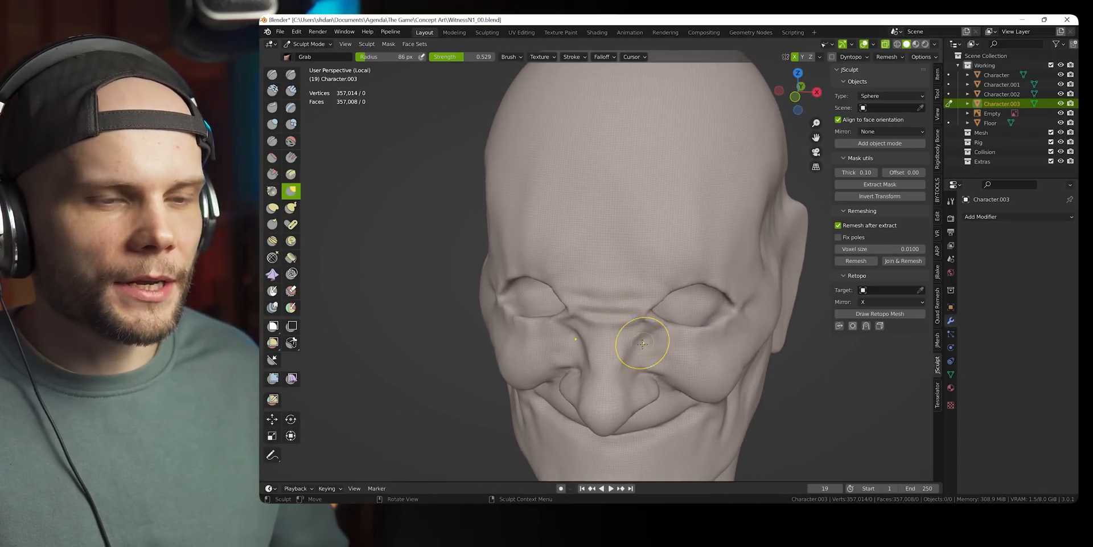
mouse_move(677, 345)
middle_down()
mouse_move(575, 346)
mouse_move(665, 342)
mouse_move(642, 348)
middle_up()
key(f)
click(576, 347)
key(f)
click(661, 347)
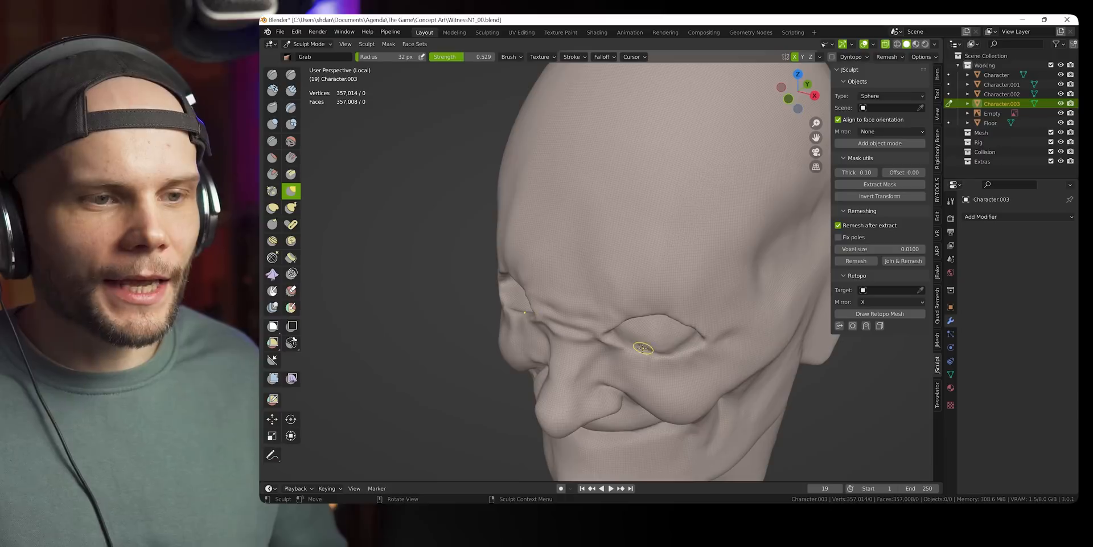
key(c)
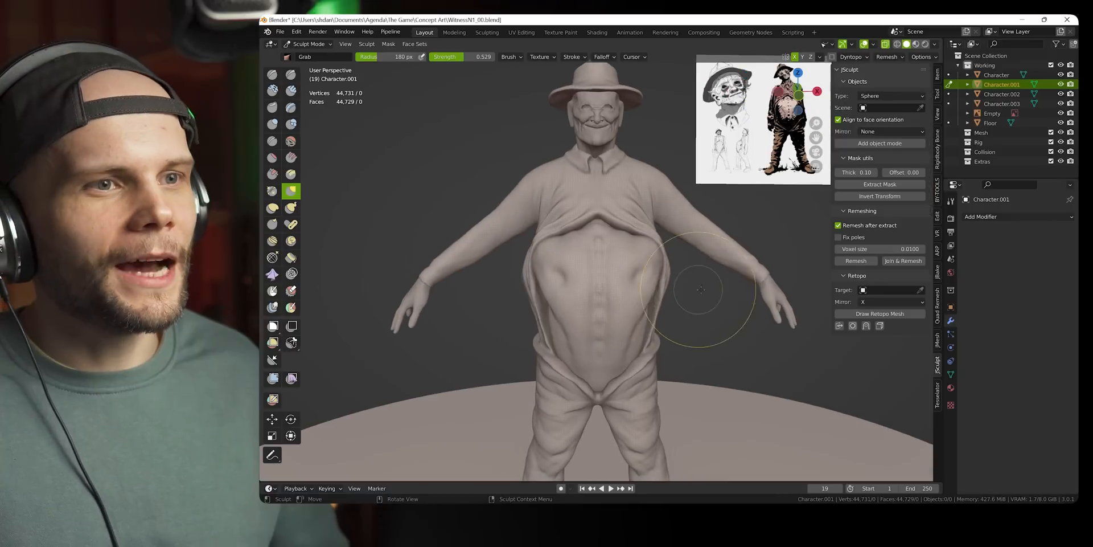
Reshape the sides of the exposed torso on the full character with the Grab brush at 180 px
middle_drag(702, 290, 769, 194)
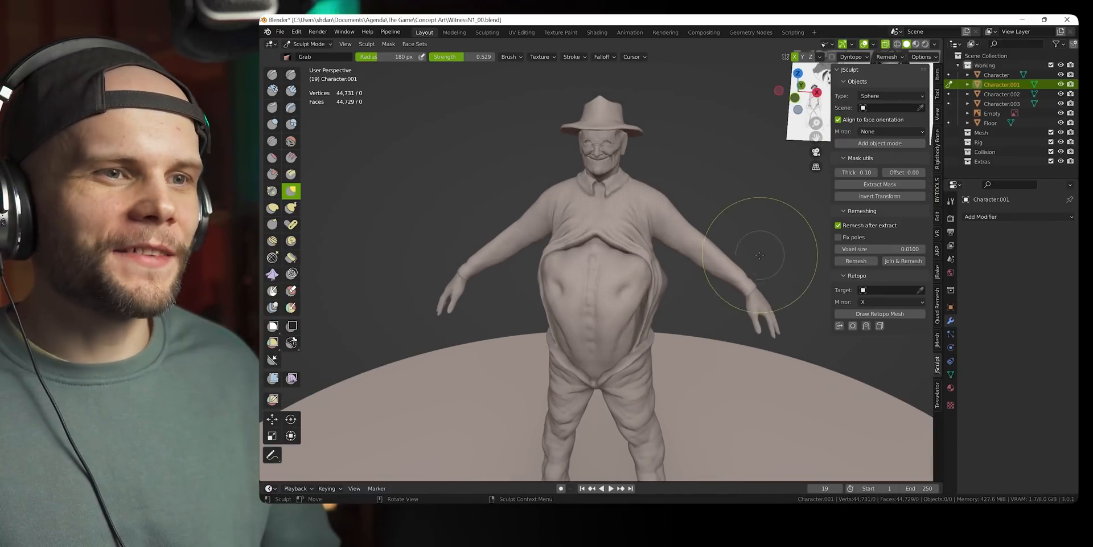
mouse_move(754, 257)
middle_down()
mouse_move(711, 269)
mouse_move(706, 313)
mouse_move(654, 298)
mouse_move(655, 316)
middle_up()
drag(655, 316, 650, 305)
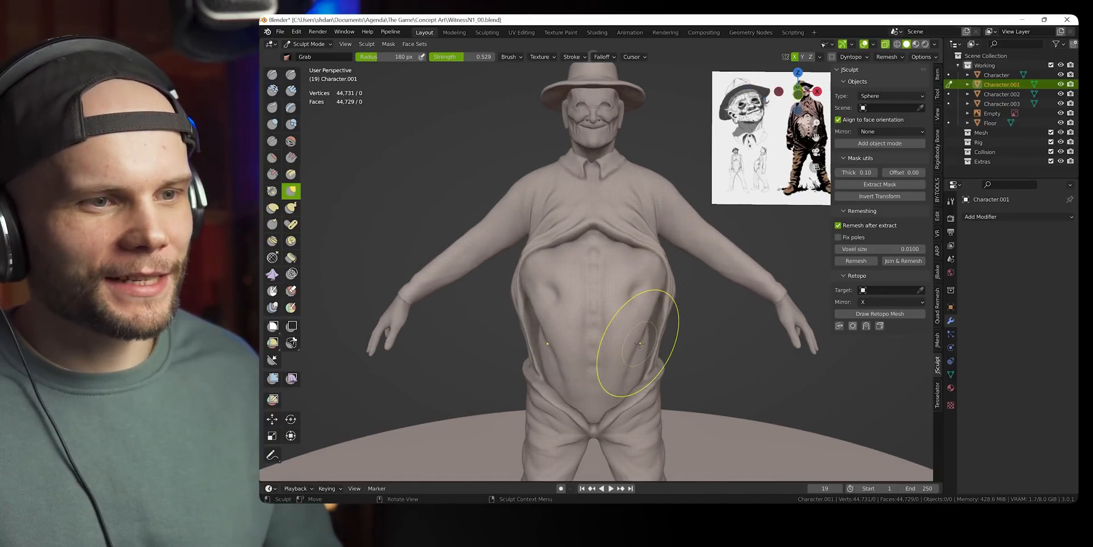
drag(640, 348, 635, 278)
key(f)
mouse_move(635, 278)
middle_down()
mouse_move(576, 312)
mouse_move(617, 317)
middle_up()
click(665, 289)
Switch to Google Images in the browser and search for "anorexia back" as anatomy reference
key(alt+Tab)
key(ctrl+Tab)
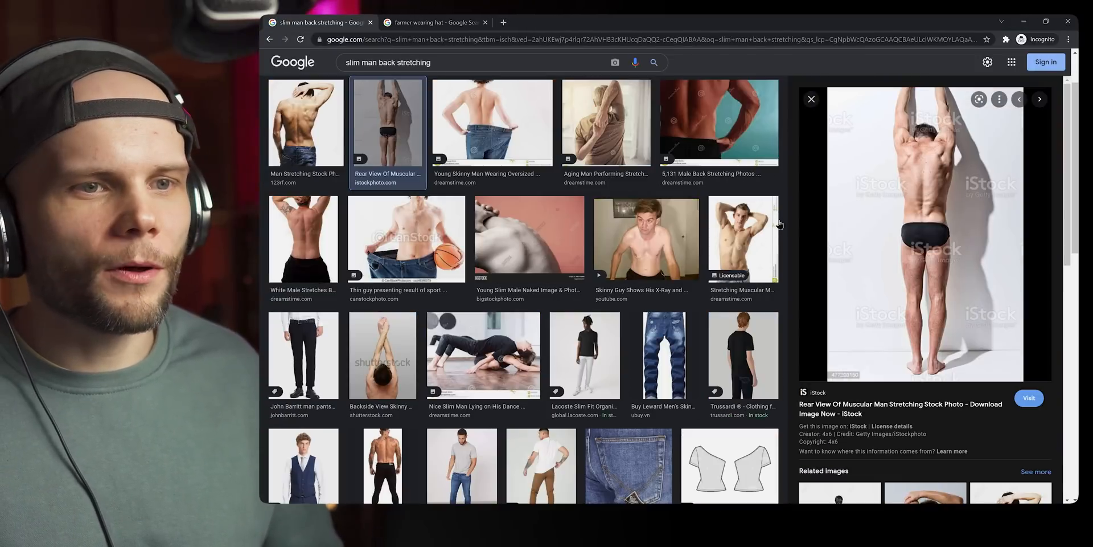
scroll(419, 84, up, 2)
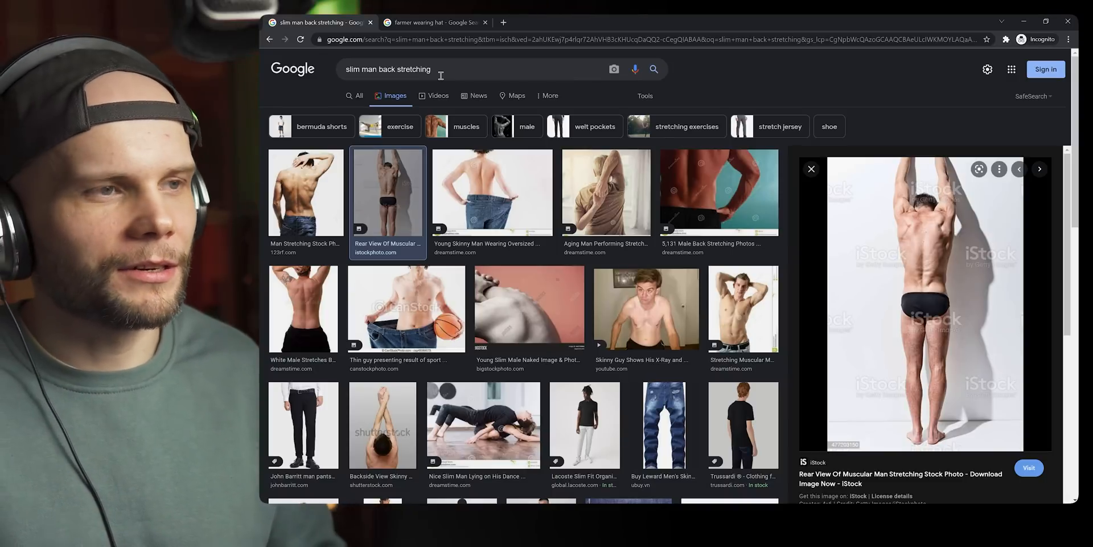
triple_click(442, 73)
text(a)
key(BackSpace)
text(anorexo)
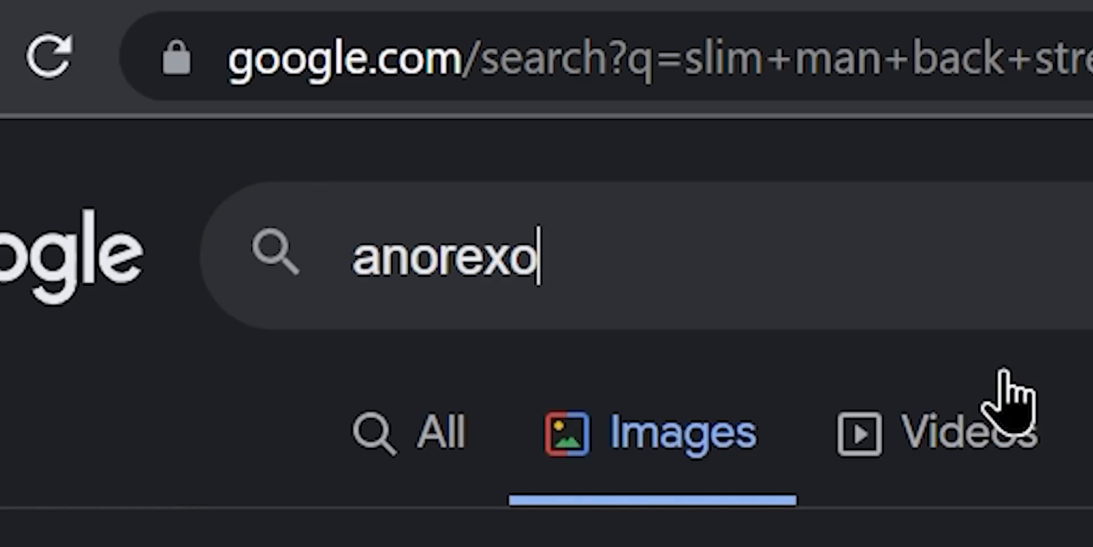
key(BackSpace)
text(ia )
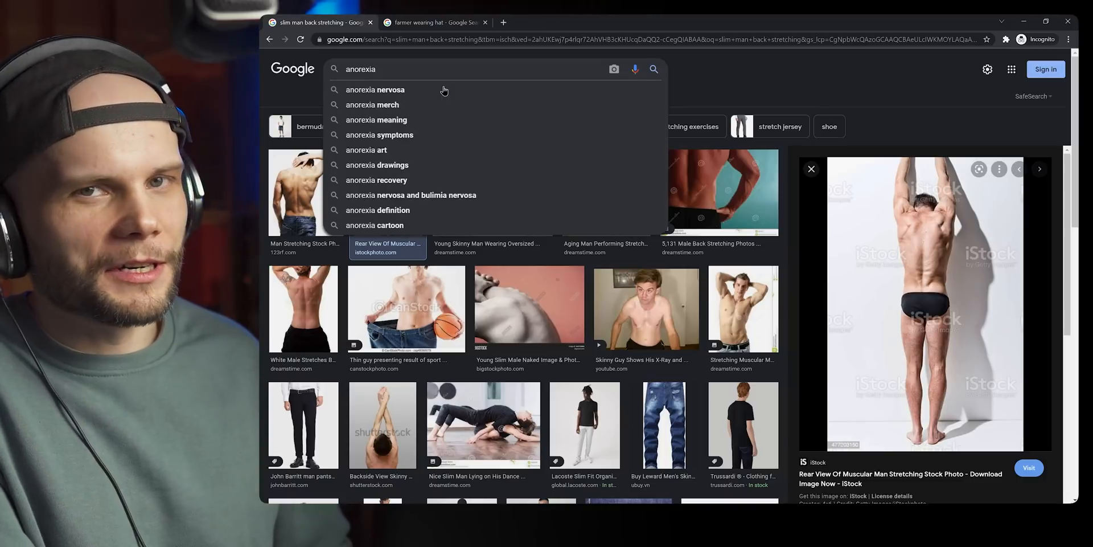
text(back)
key(Return)
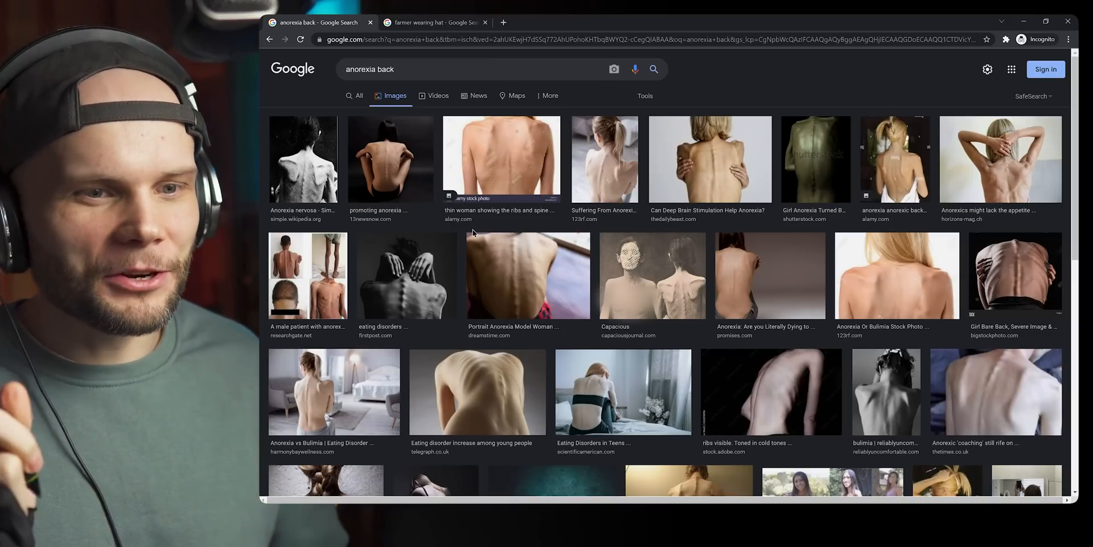
Browse the image results and preview reference photos of seated figures' backs with a visible spine
click(391, 160)
scroll(784, 218, down, 10)
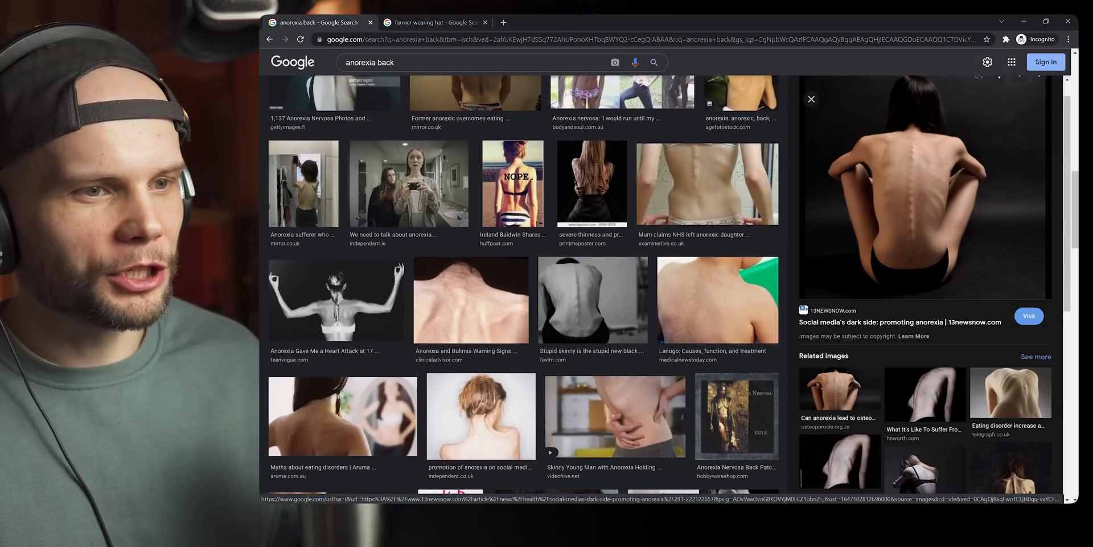
click(586, 326)
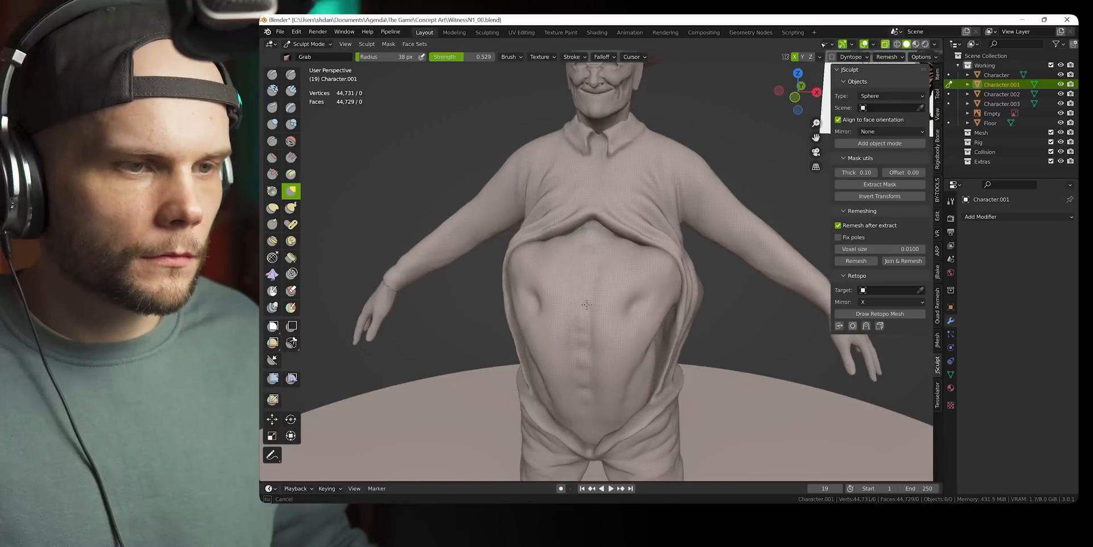
Switch back to Blender, isolate the torso body, and build up the area beneath the arm with the Clay brush at 82 px
mouse_move(626, 228)
middle_down()
mouse_move(695, 289)
mouse_move(673, 206)
mouse_move(716, 240)
mouse_move(655, 262)
mouse_move(626, 302)
mouse_move(531, 277)
mouse_move(535, 319)
mouse_move(598, 285)
middle_up()
key(g)
middle_drag(496, 244, 598, 222)
key(c)
drag(655, 205, 664, 211)
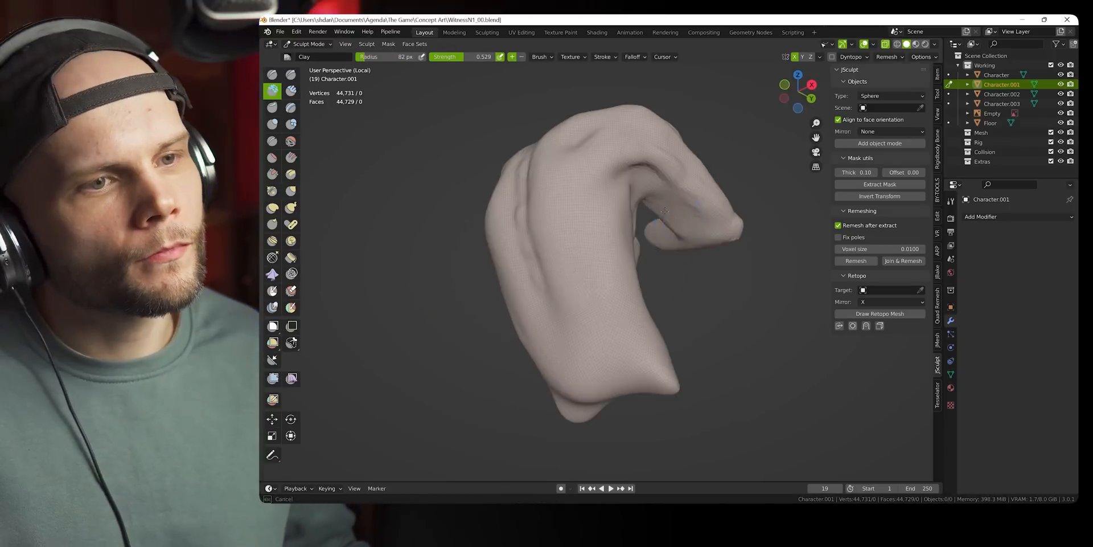
Sculpt the ribs, spine and shoulder blades on the isolated body's back with the Clay brush, smoothing between the forms
middle_drag(665, 211, 640, 263)
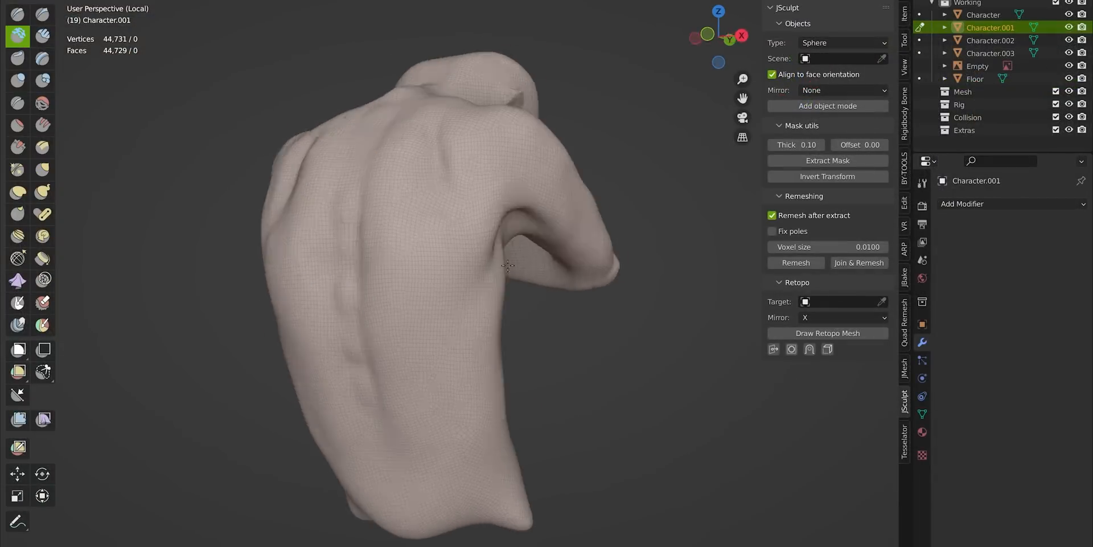
mouse_move(508, 265)
middle_down()
mouse_move(464, 256)
mouse_move(502, 305)
mouse_move(503, 290)
middle_up()
drag(503, 291, 534, 354)
mouse_move(534, 353)
middle_down()
mouse_move(518, 259)
mouse_move(416, 285)
middle_up()
shift+drag(415, 284, 422, 359)
middle_drag(422, 358, 457, 370)
mouse_move(461, 171)
middle_down()
mouse_move(534, 224)
mouse_move(575, 222)
mouse_move(501, 129)
middle_up()
Refine the upper back and shoulder blades by alternating between the Grab and Clay brushes
key(g)
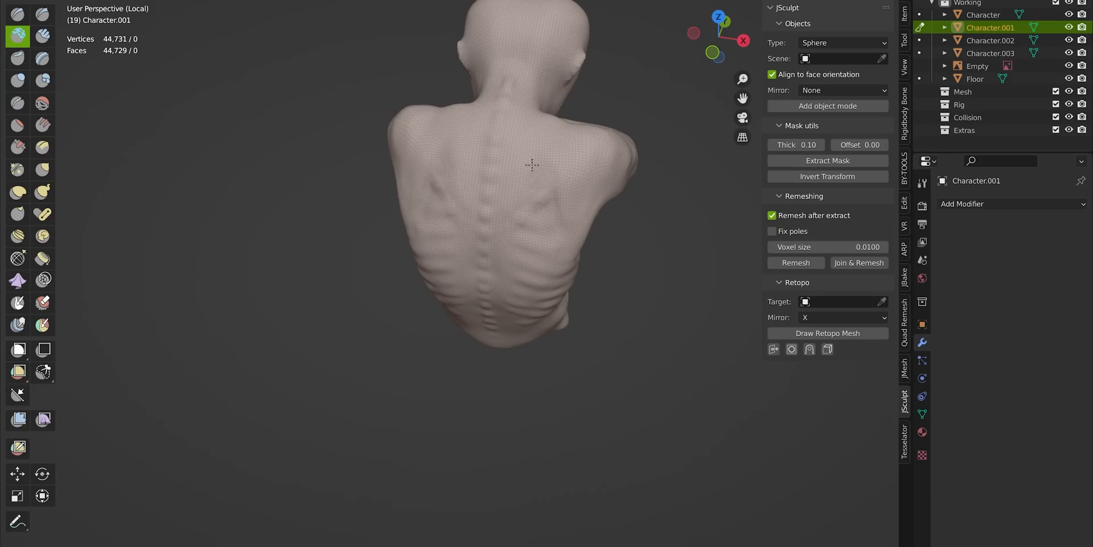
key(c)
mouse_move(502, 171)
middle_down()
mouse_move(532, 302)
mouse_move(585, 159)
mouse_move(532, 226)
mouse_move(528, 212)
mouse_move(479, 312)
mouse_move(512, 274)
middle_up()
key(g)
key(c)
Examine the complete character from several angles beside the concept art and in the rendered view
key(shift+c)
scroll(479, 312, down, 3)
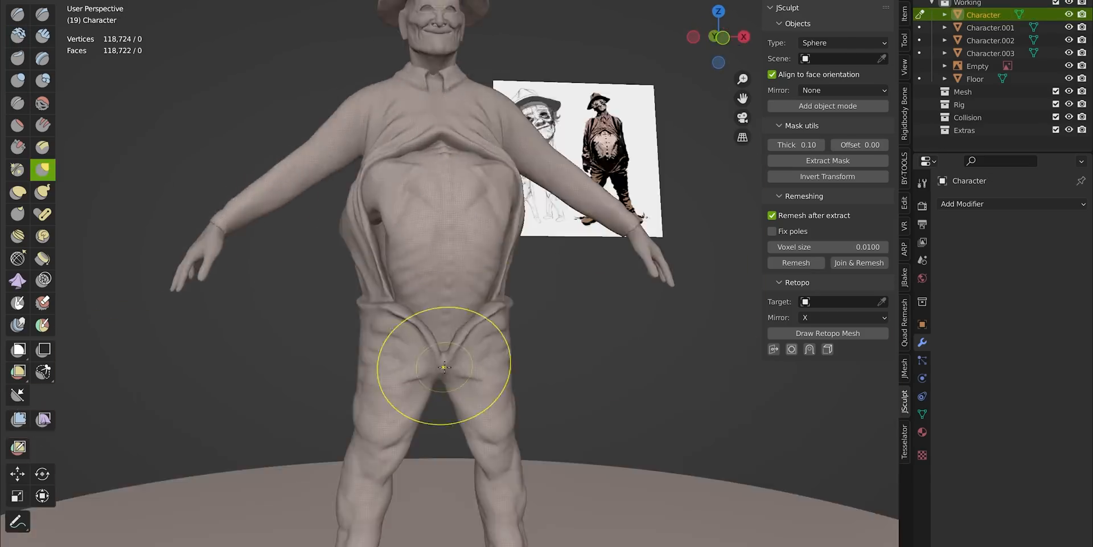
middle_drag(473, 296, 473, 219)
mouse_move(610, 228)
middle_down()
mouse_move(608, 347)
mouse_move(625, 359)
mouse_move(588, 352)
mouse_move(612, 292)
middle_up()
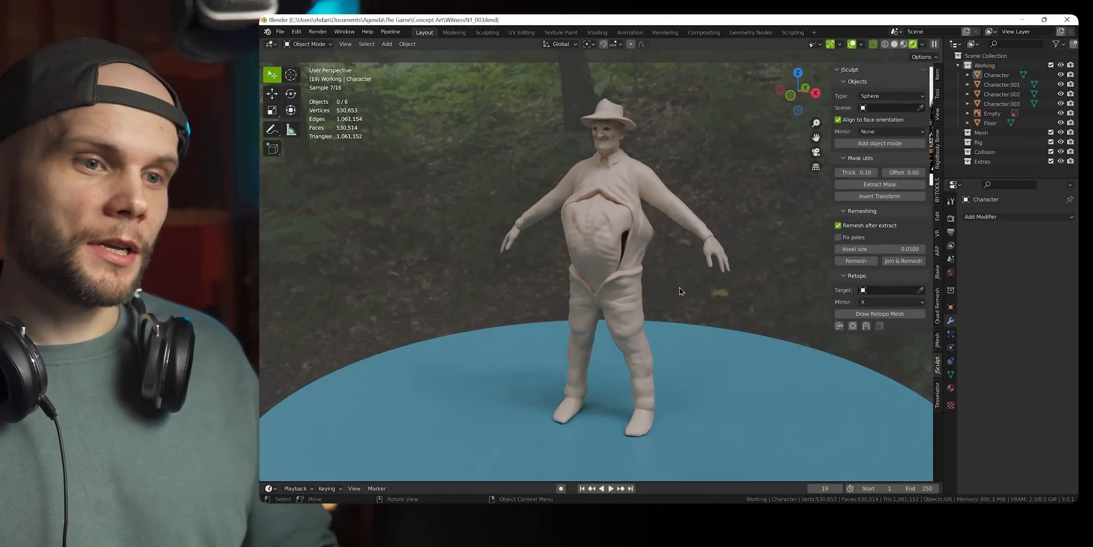
middle_drag(679, 290, 686, 284)
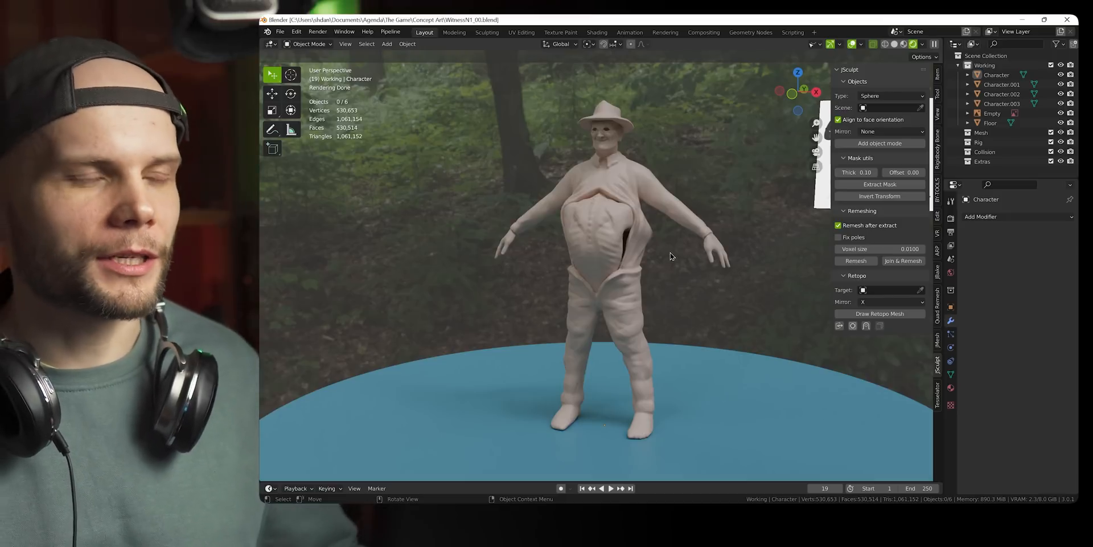
shift+middle_drag(670, 257, 672, 276)
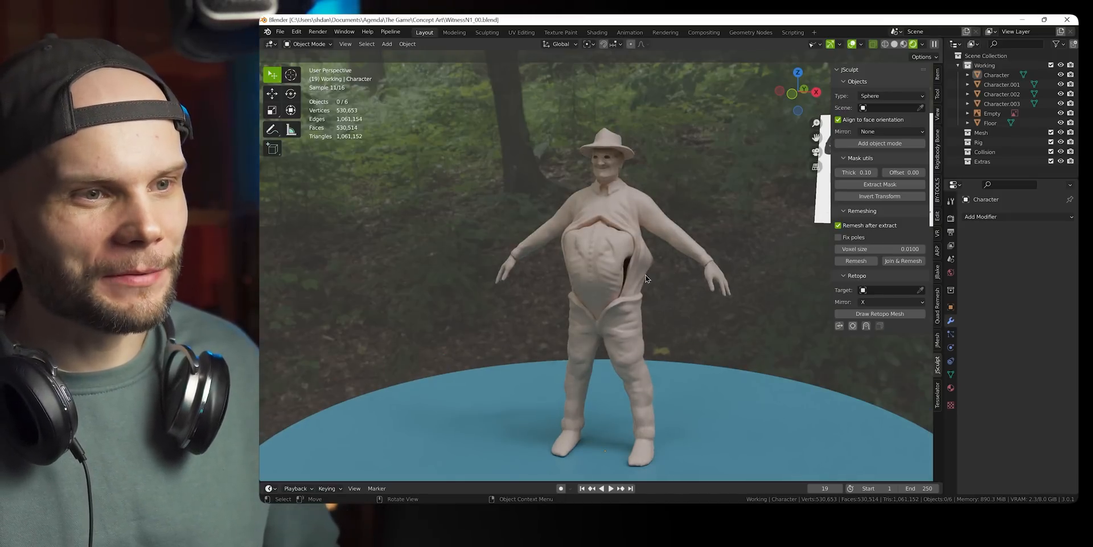
middle_drag(647, 278, 641, 297)
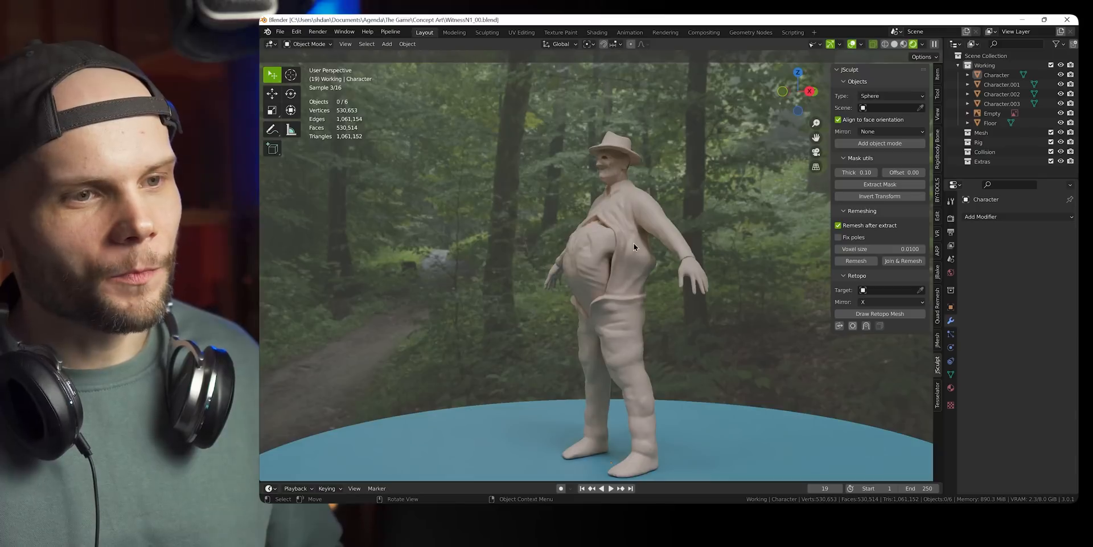
middle_drag(656, 266, 642, 246)
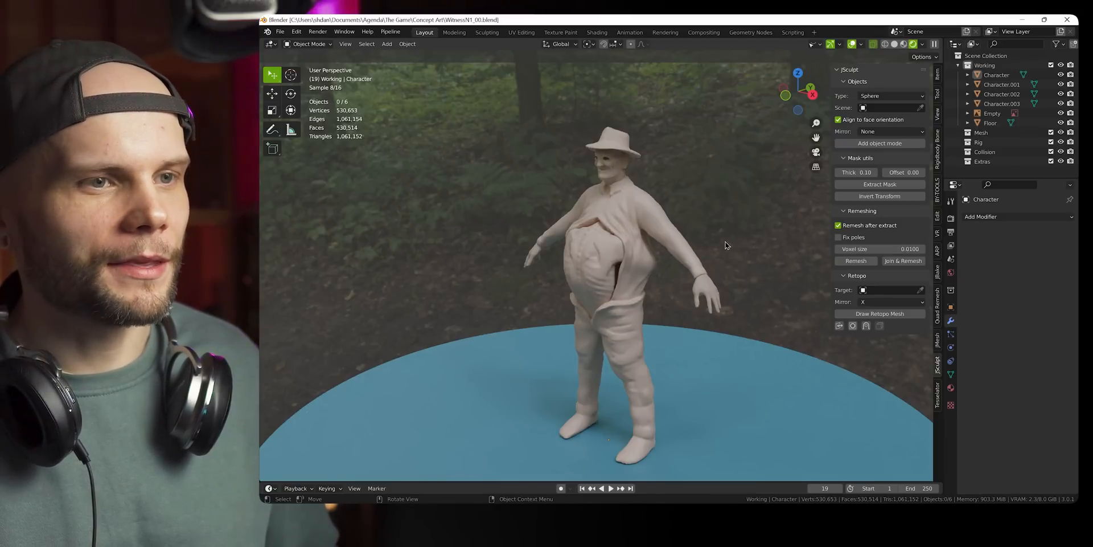
middle_drag(726, 245, 685, 268)
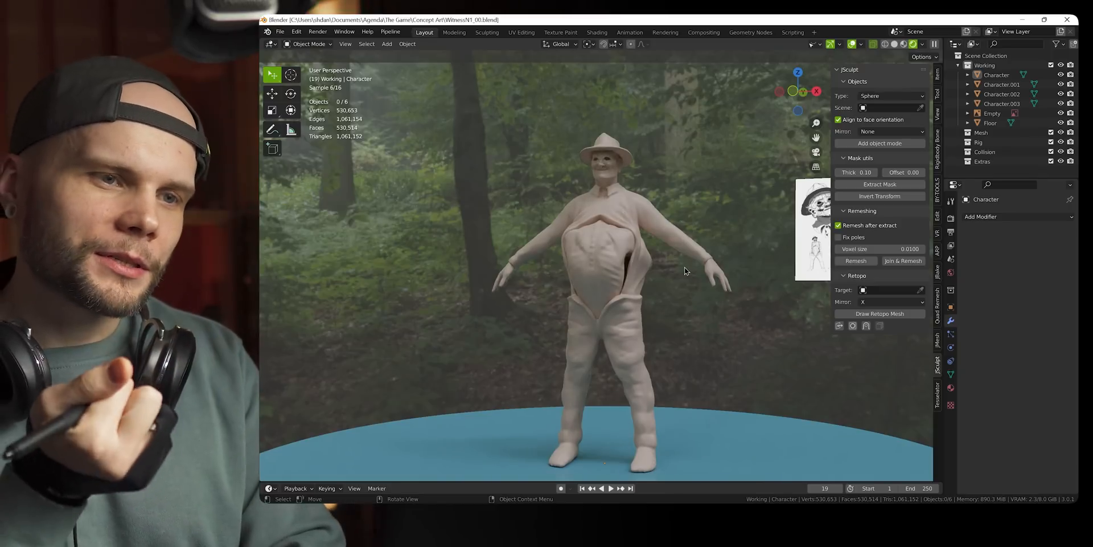
middle_drag(685, 271, 639, 277)
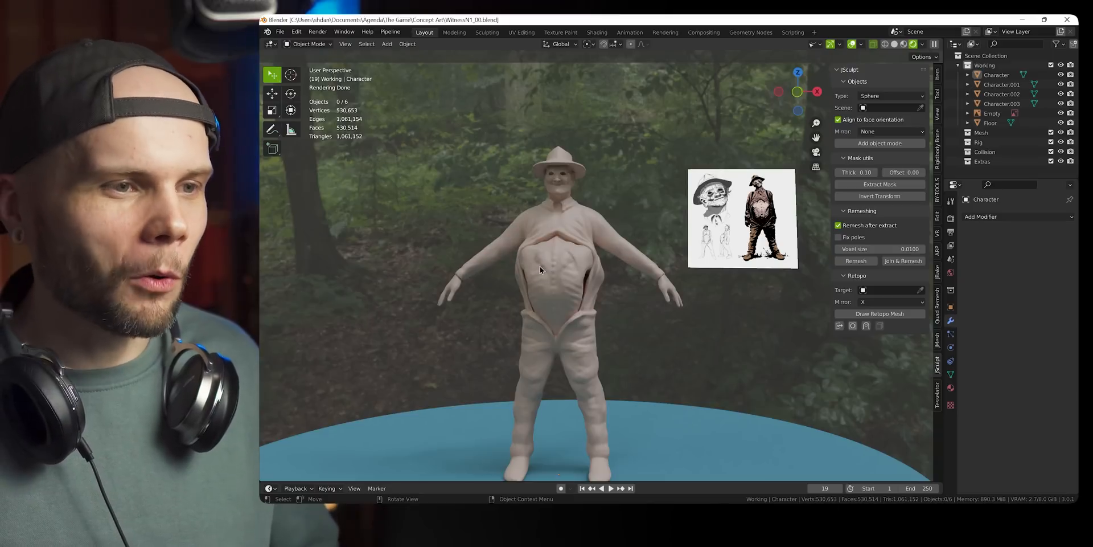
Switch the viewport to solid shading and open the clothing mesh in Sculpt Mode
click(896, 45)
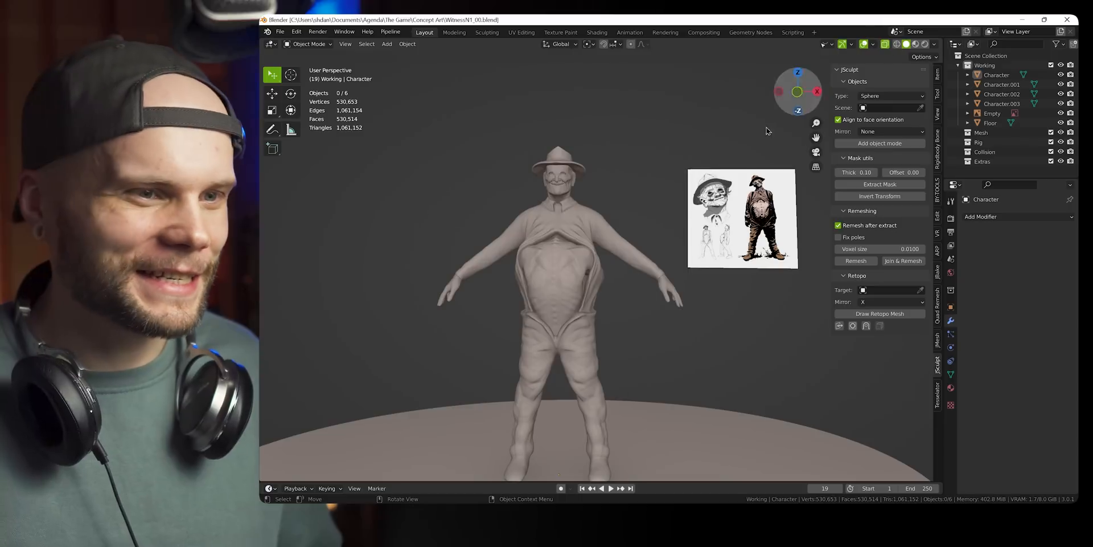
mouse_move(621, 281)
shift+middle_down()
mouse_move(649, 245)
mouse_move(610, 305)
shift+middle_up()
scroll(675, 228, up, 3)
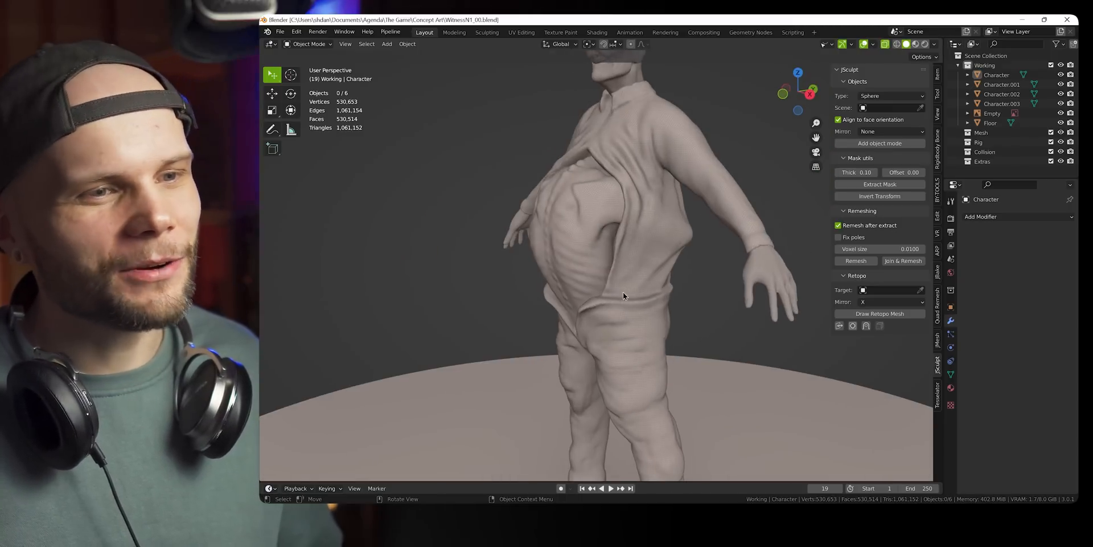
mouse_move(674, 290)
middle_down()
mouse_move(651, 272)
mouse_move(627, 308)
middle_up()
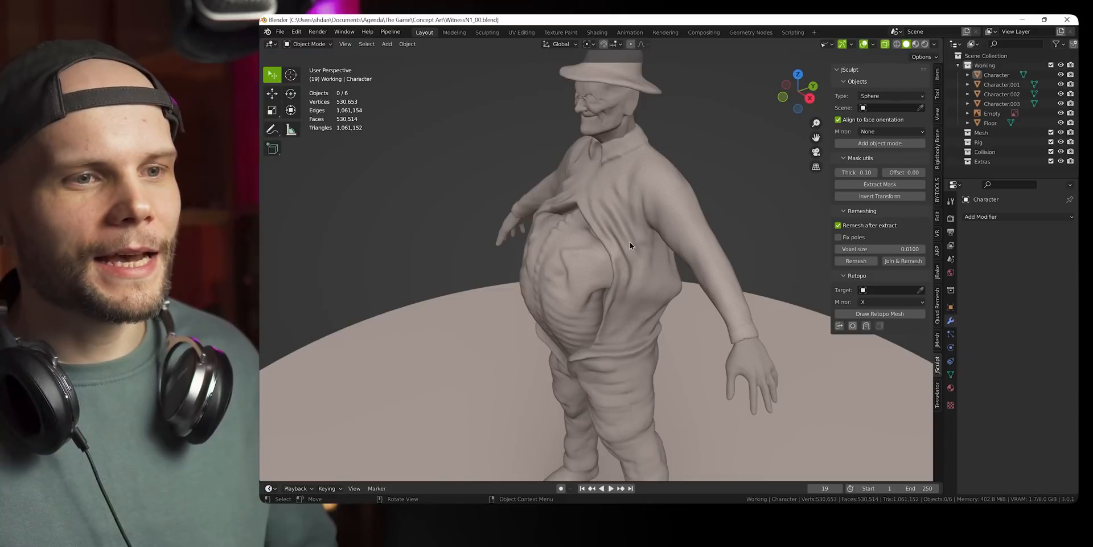
click(630, 244)
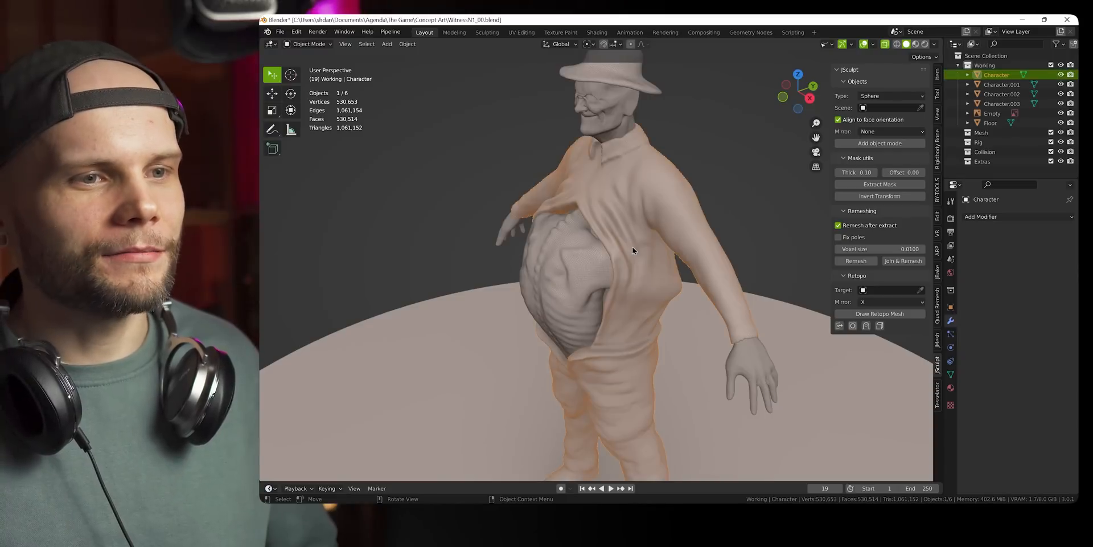
key(ctrl+Tab)
click(632, 298)
key(Tab)
key(ctrl+Tab)
click(674, 212)
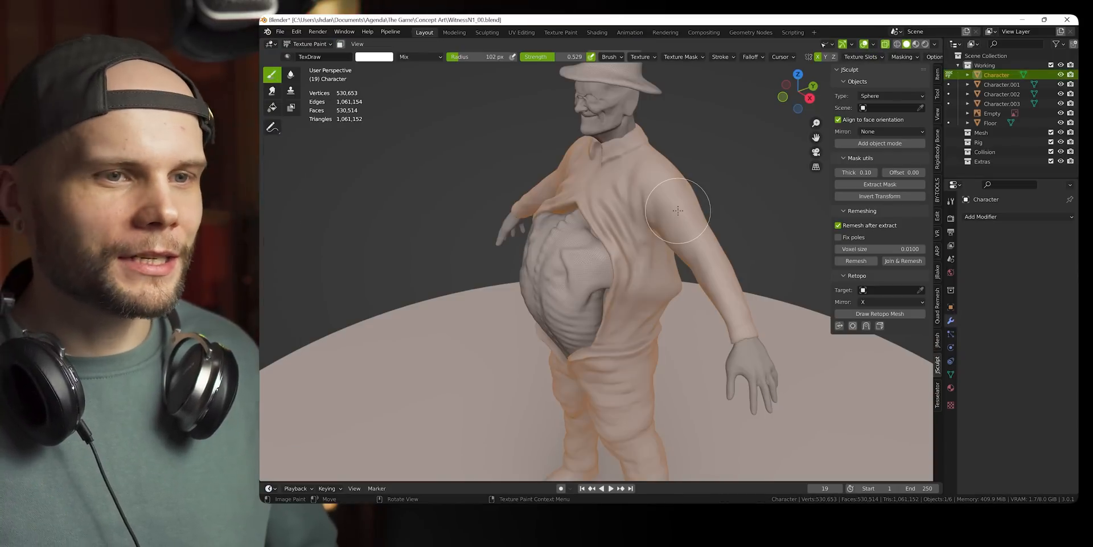
key(ctrl+Tab)
click(640, 287)
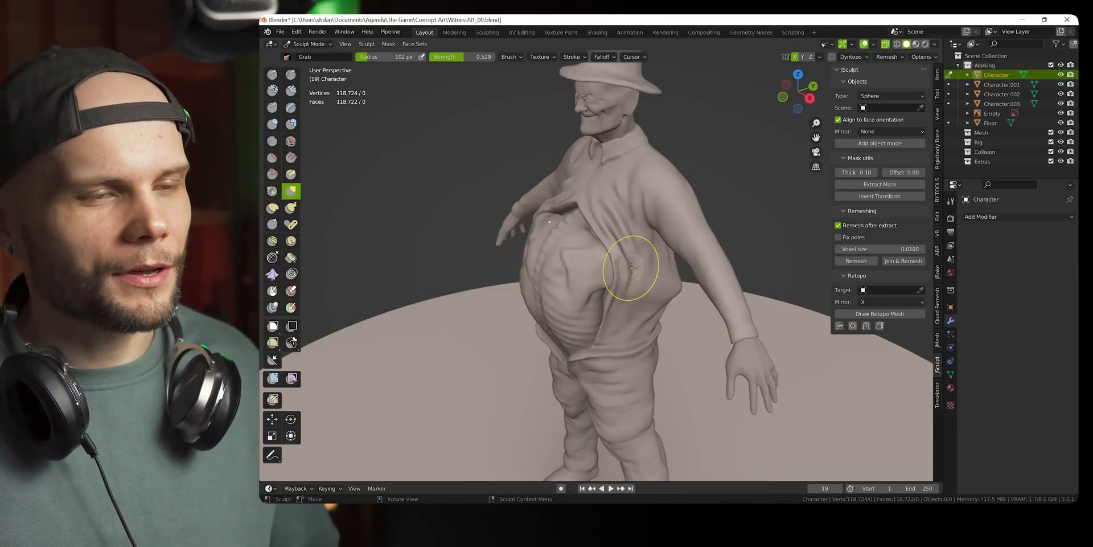
Mask a suspender strap down the shirt's front and over the shoulder onto the upper back with the Mask brush at 20 px
mouse_move(626, 270)
middle_down()
mouse_move(626, 252)
mouse_move(655, 254)
mouse_move(600, 268)
middle_up()
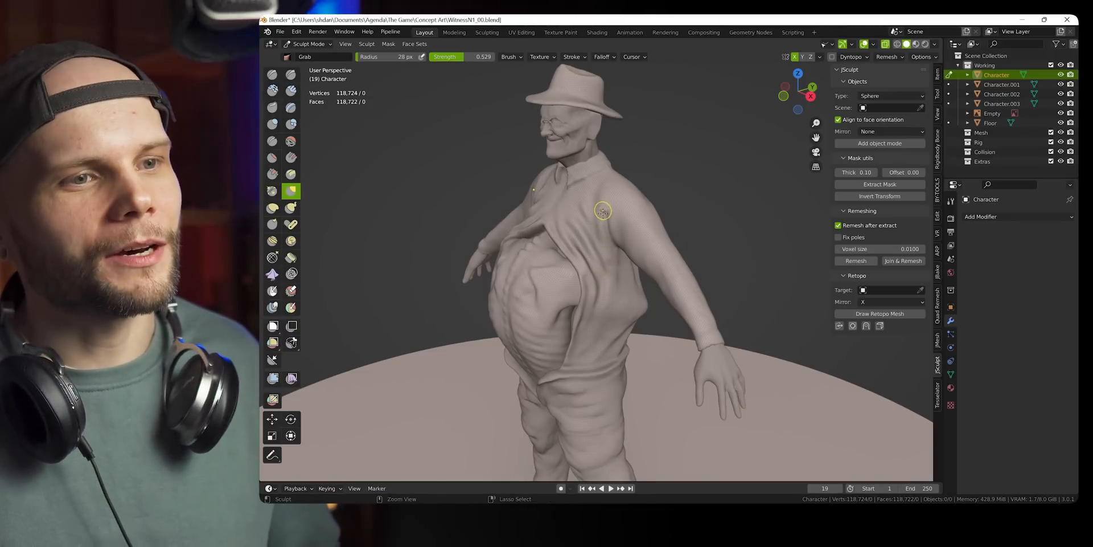
key(c)
drag(602, 223, 588, 266)
mouse_move(608, 217)
middle_down()
mouse_move(604, 230)
mouse_move(607, 194)
middle_up()
key(m)
drag(608, 188, 598, 310)
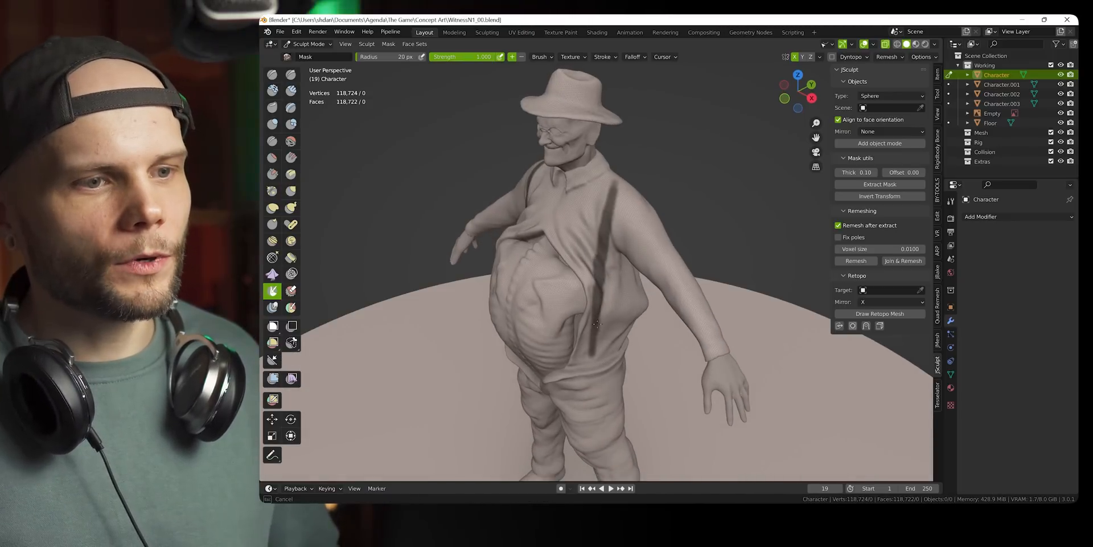
middle_drag(595, 291, 592, 265)
key(ctrl+z)
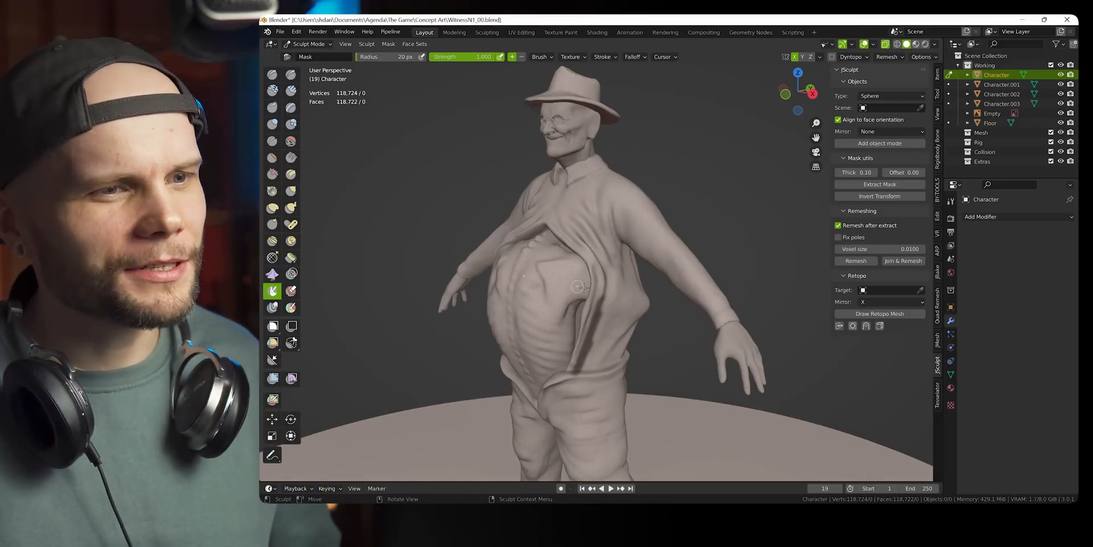
middle_drag(610, 279, 602, 258)
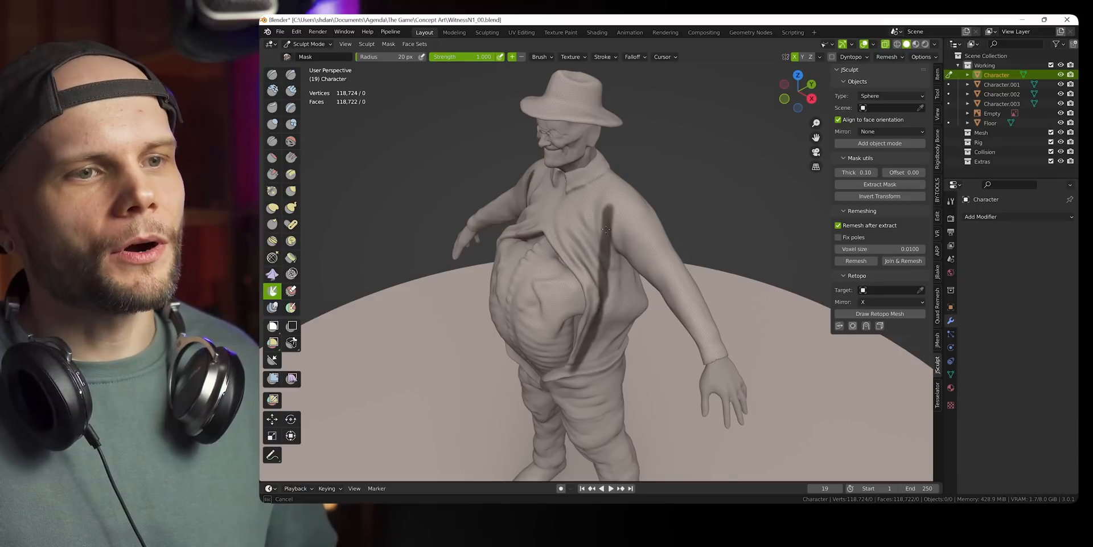
mouse_move(611, 210)
middle_down()
mouse_move(612, 253)
mouse_move(598, 215)
middle_up()
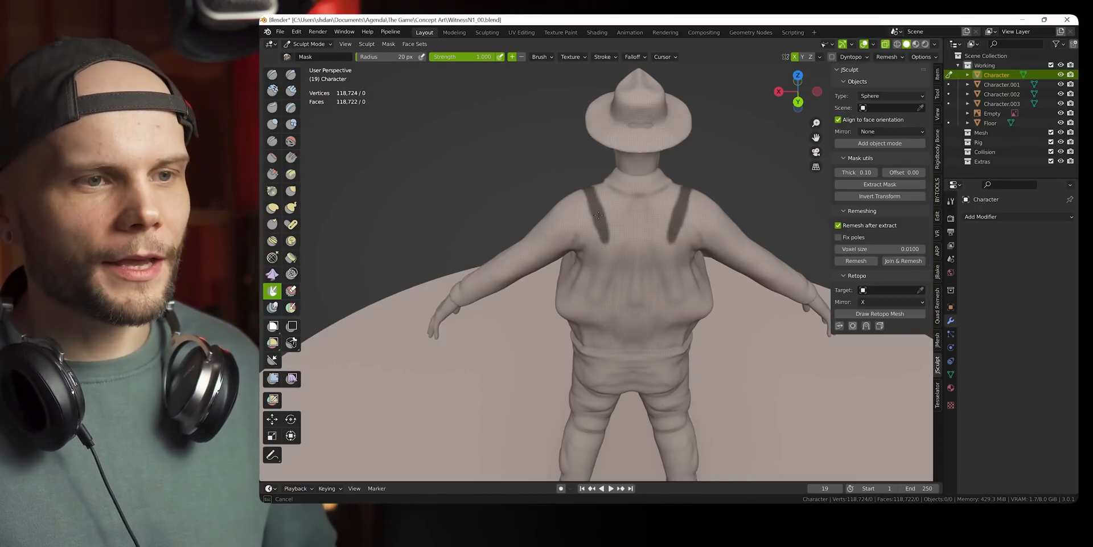
Switch to the browser and examine the "suspenders classic back" image results for how the straps run across the back
key(alt+Tab)
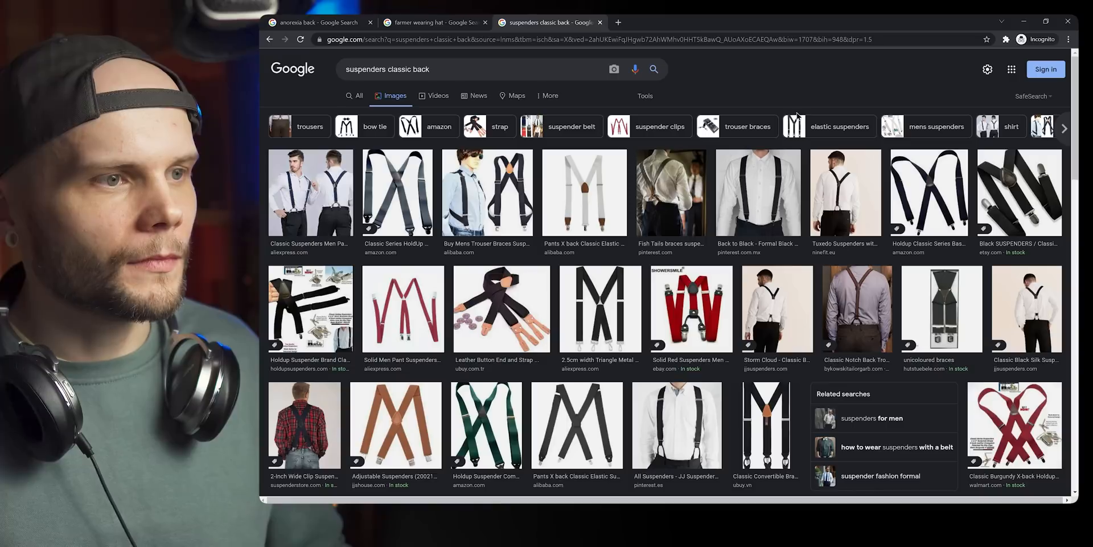
click(395, 210)
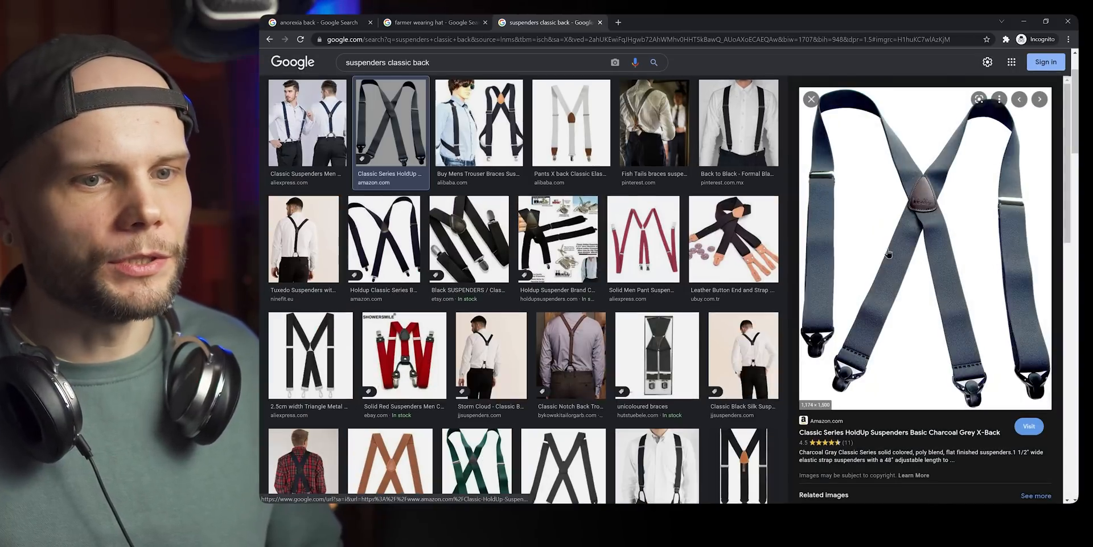
click(747, 365)
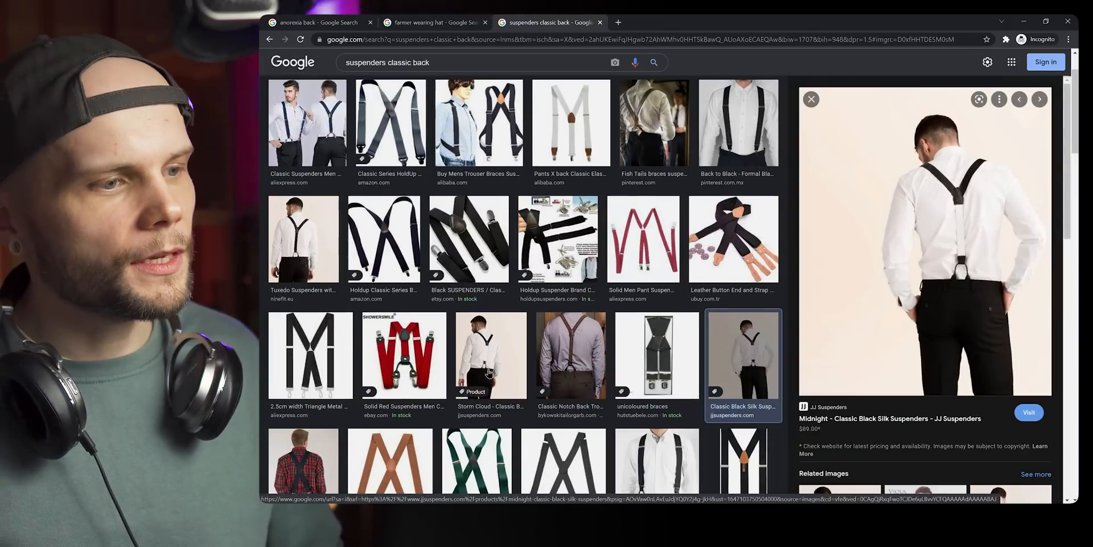
scroll(743, 366, down, 2)
key(Right)
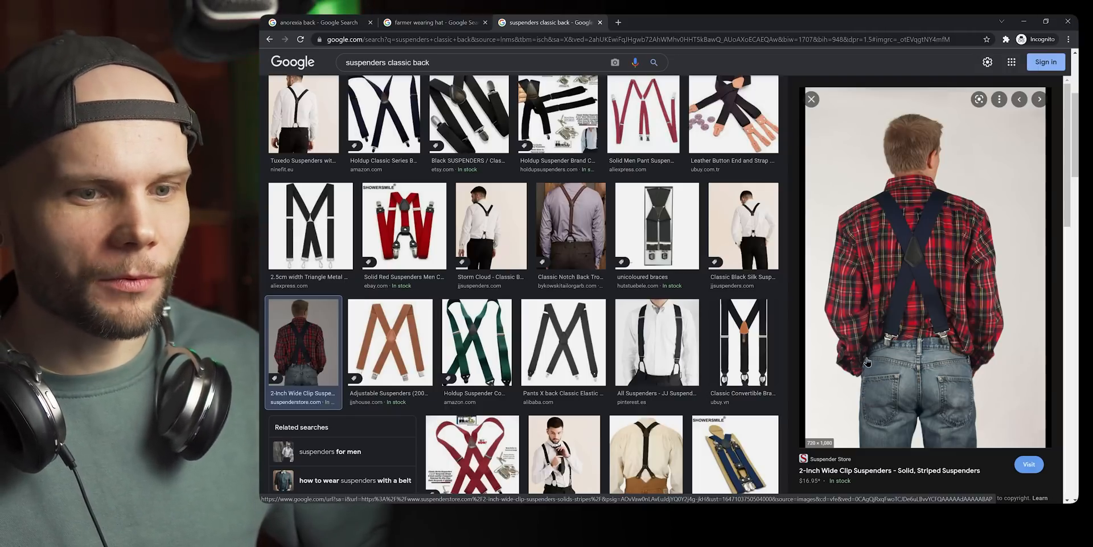
click(570, 245)
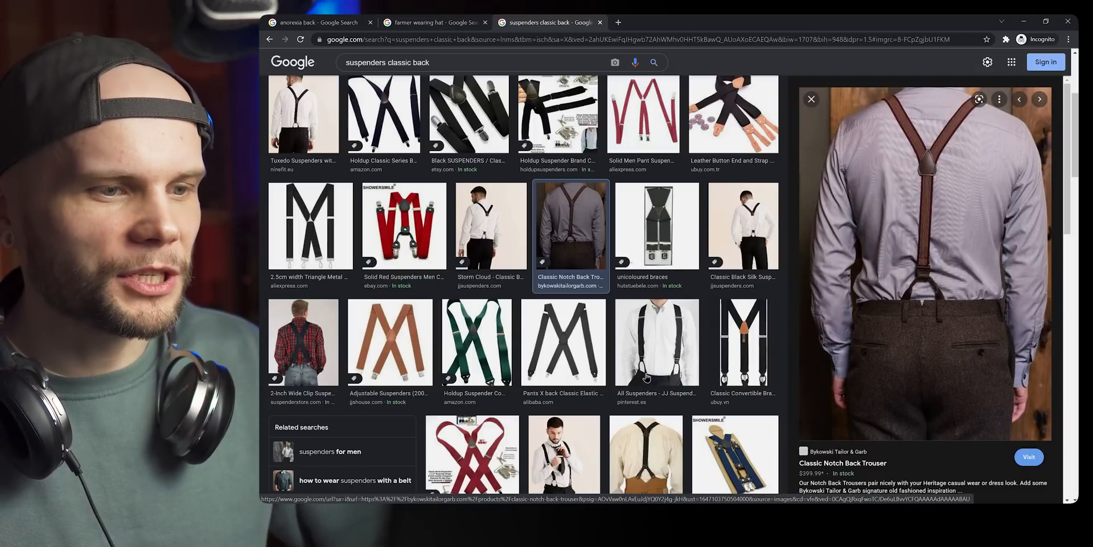
scroll(524, 285, down, 8)
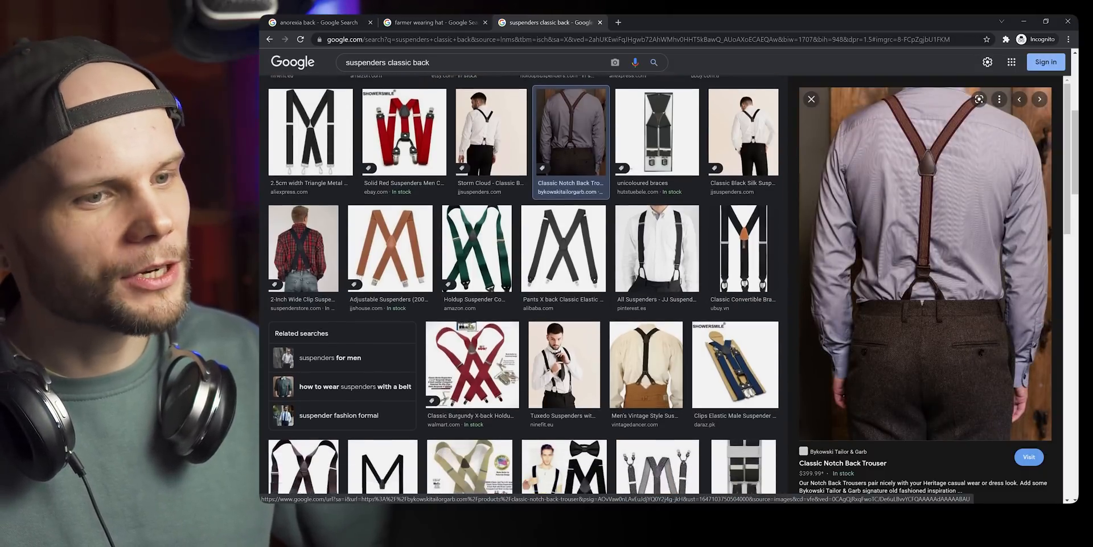
scroll(391, 71, up, 10)
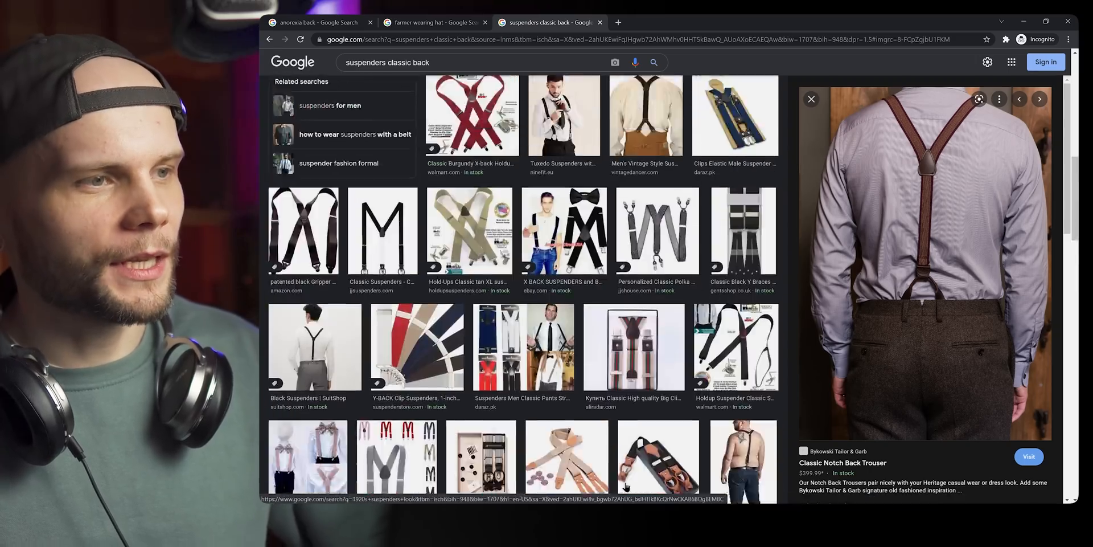
Search Google Images for "suspenders lumberjack back" and examine the rear-view photos of crossed suspenders
double_click(397, 70)
text(lumberjack)
key(Return)
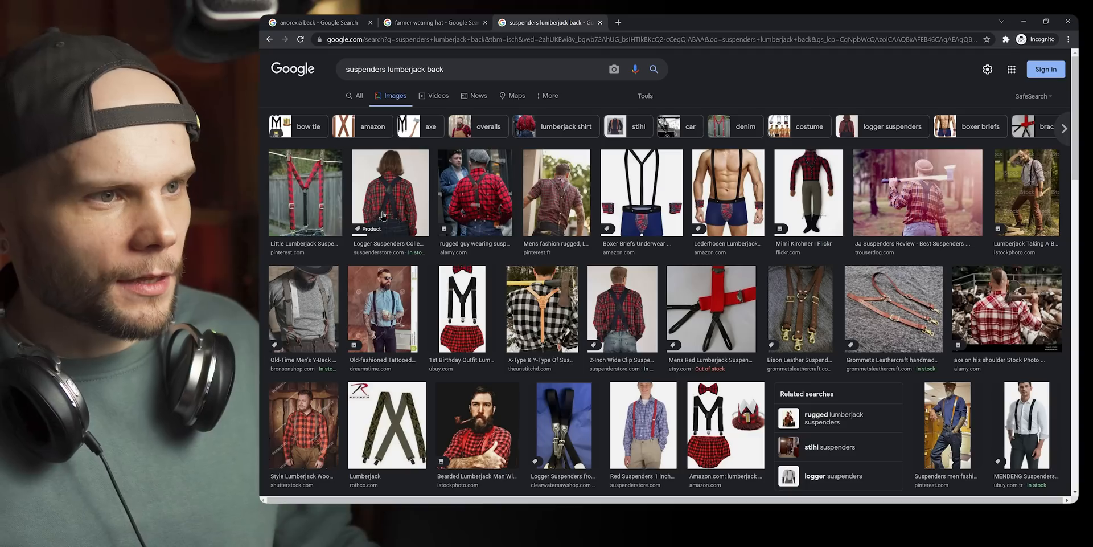
click(393, 190)
click(498, 158)
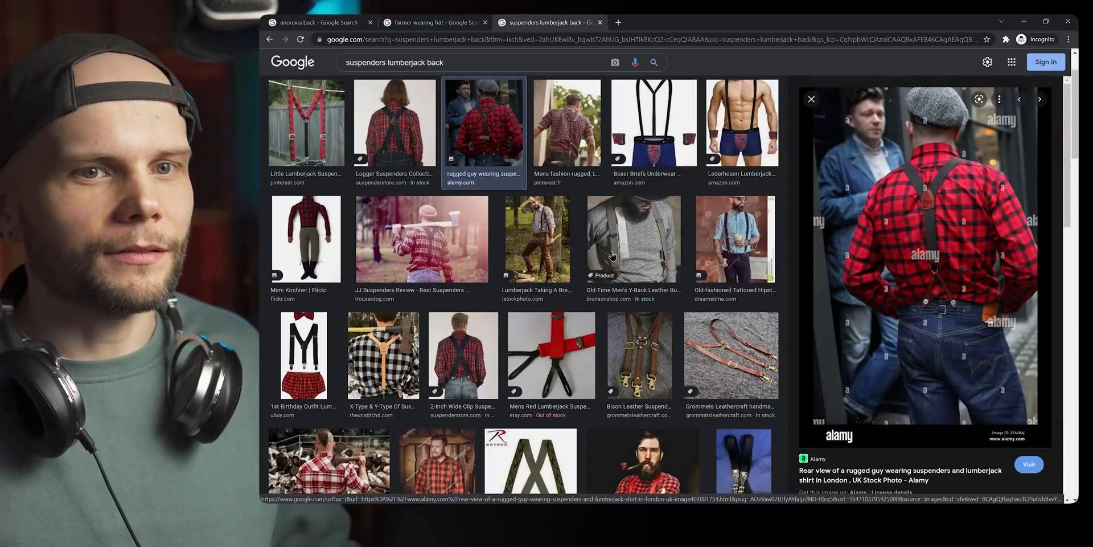
click(403, 147)
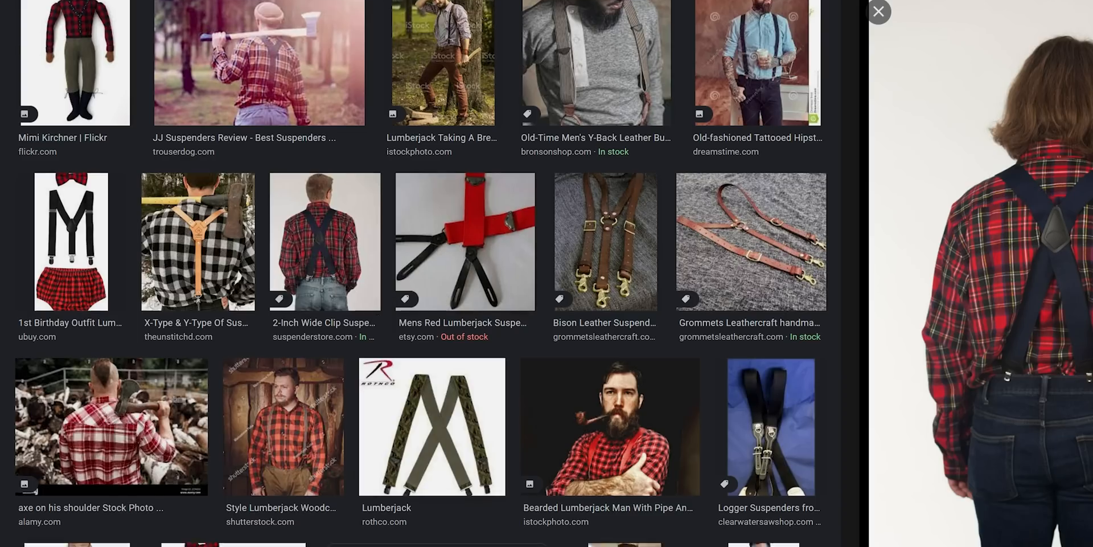
scroll(501, 338, down, 3)
scroll(501, 339, down, 2)
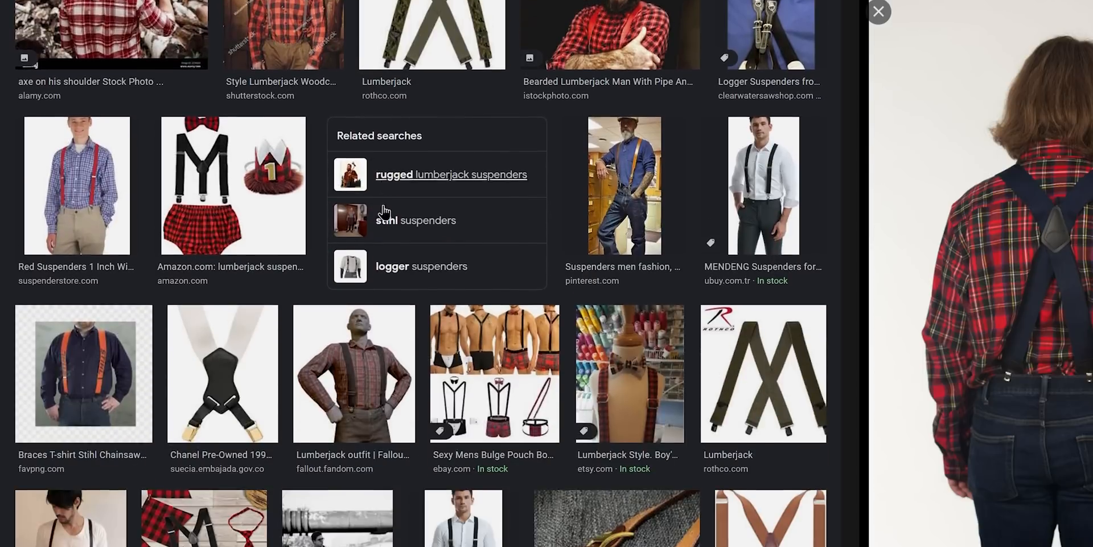
scroll(384, 212, down, 5)
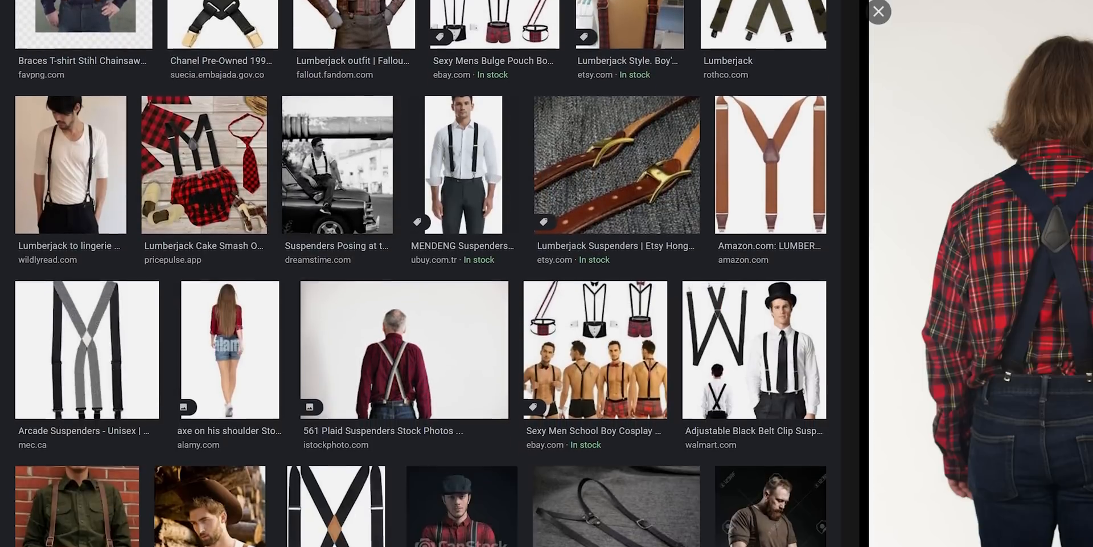
click(405, 358)
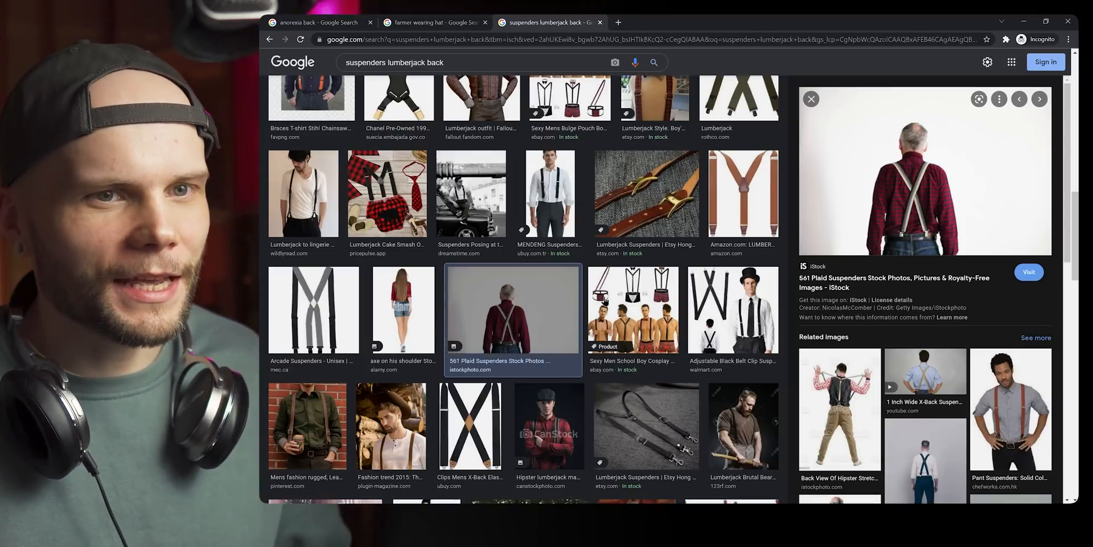
Switch back to Blender and mask X-shaped suspender straps across the shirt's back down to the trouser waistband
key(alt+Tab)
middle_drag(618, 264, 606, 238)
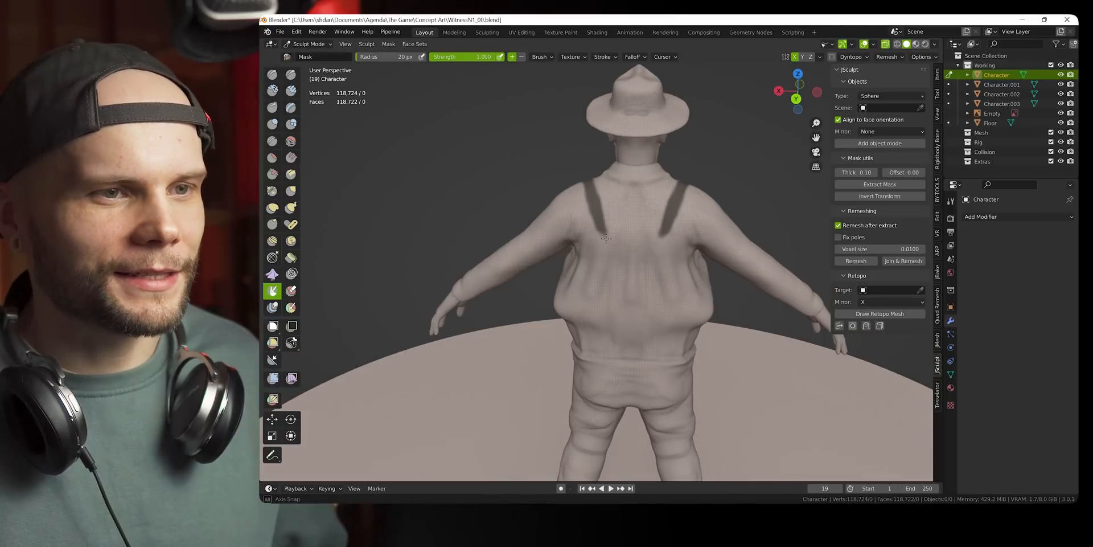
key(alt+Tab)
key(alt+Tab)
middle_drag(592, 189, 602, 179)
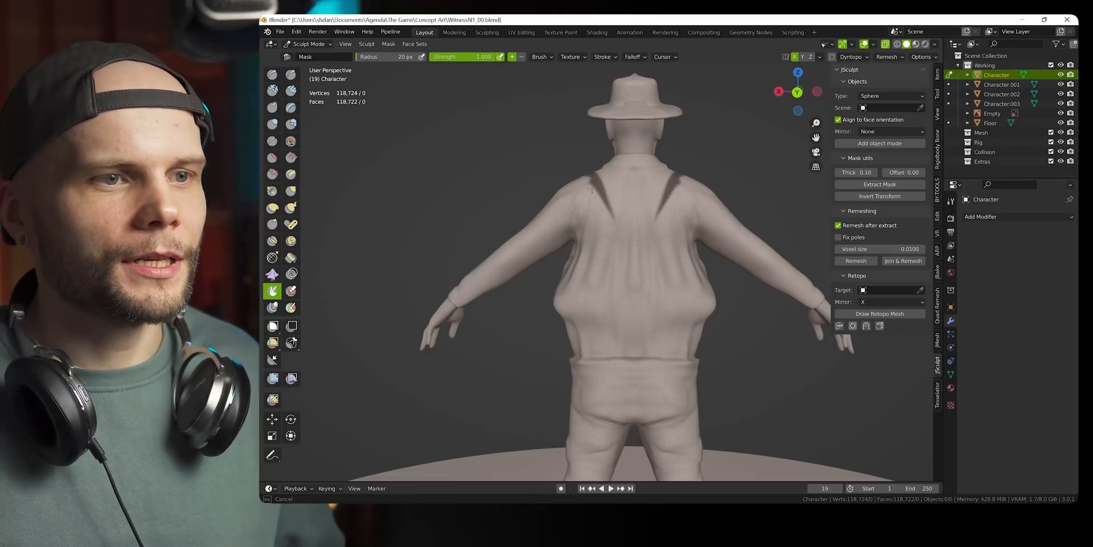
drag(593, 177, 668, 365)
middle_drag(630, 245, 640, 260)
drag(645, 257, 640, 263)
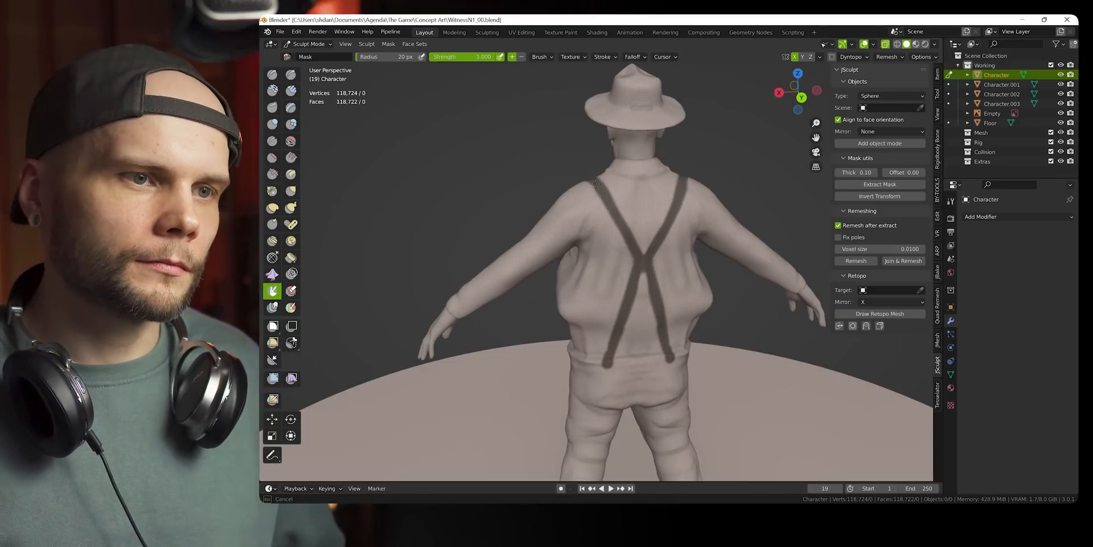
middle_drag(595, 182, 650, 265)
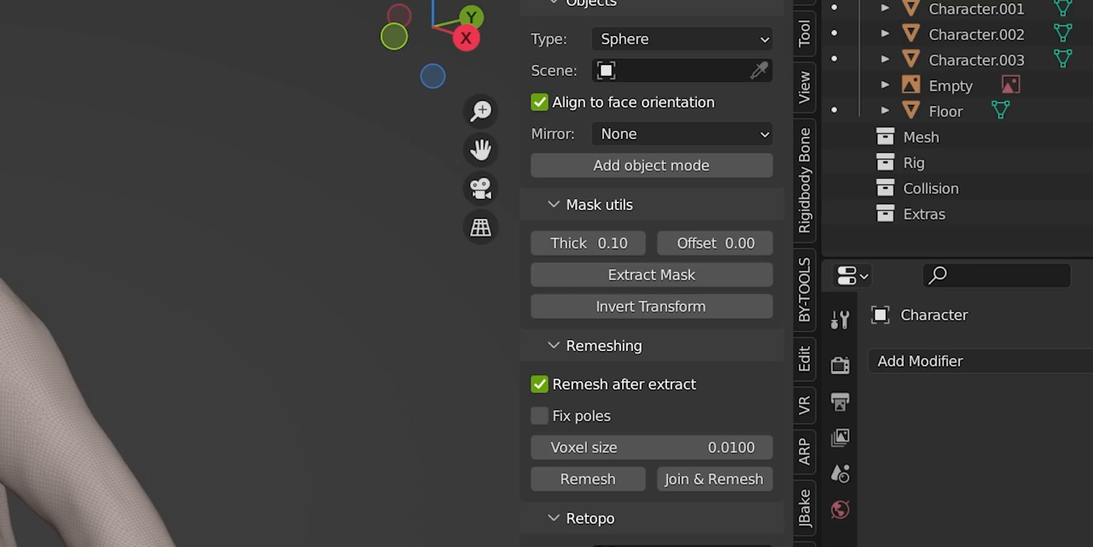
Extract the masked suspenders as a separate mesh with a thickness of 0.02
click(388, 44)
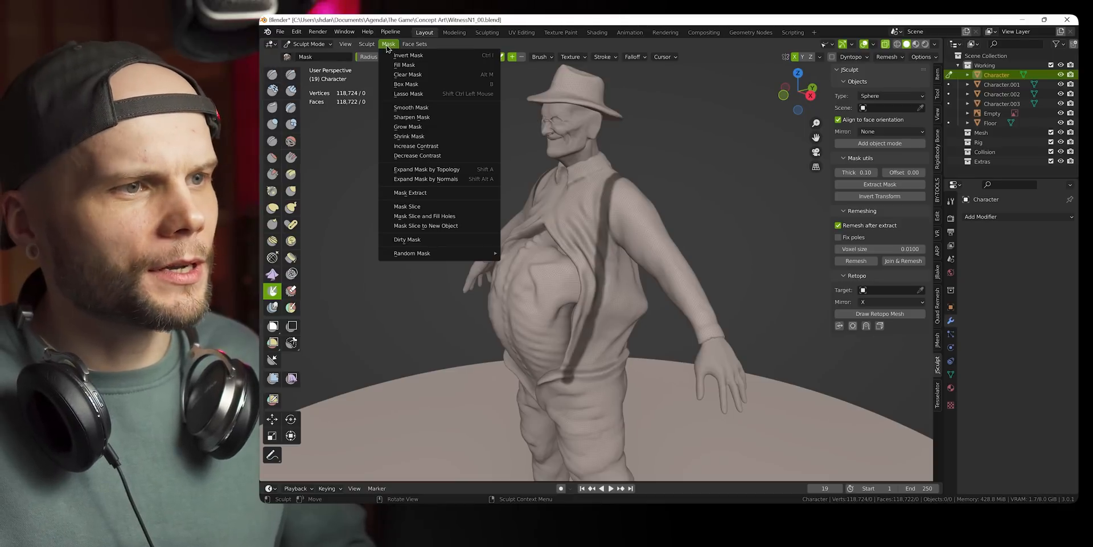
click(847, 173)
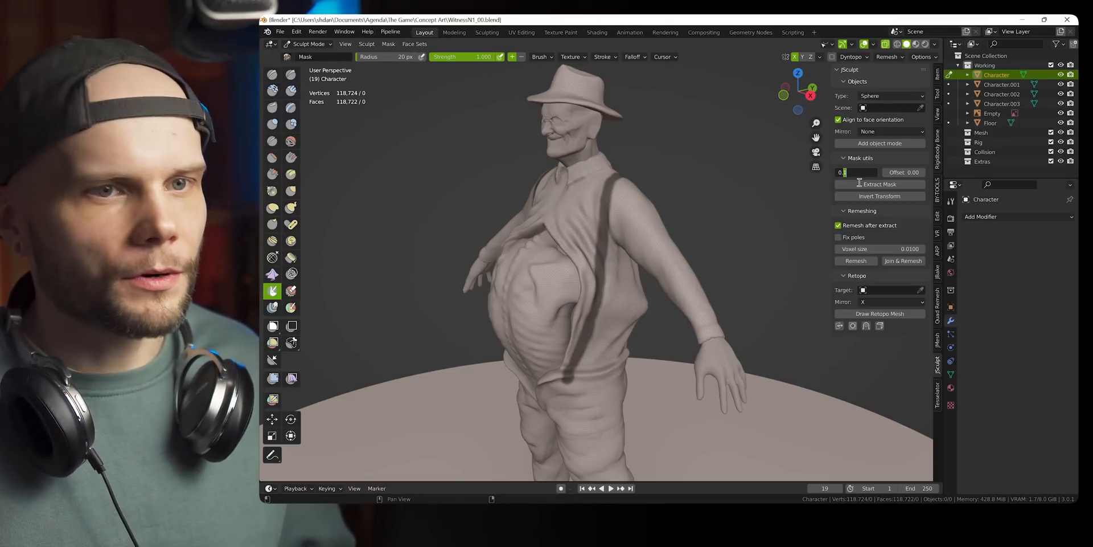
text(02)
key(Return)
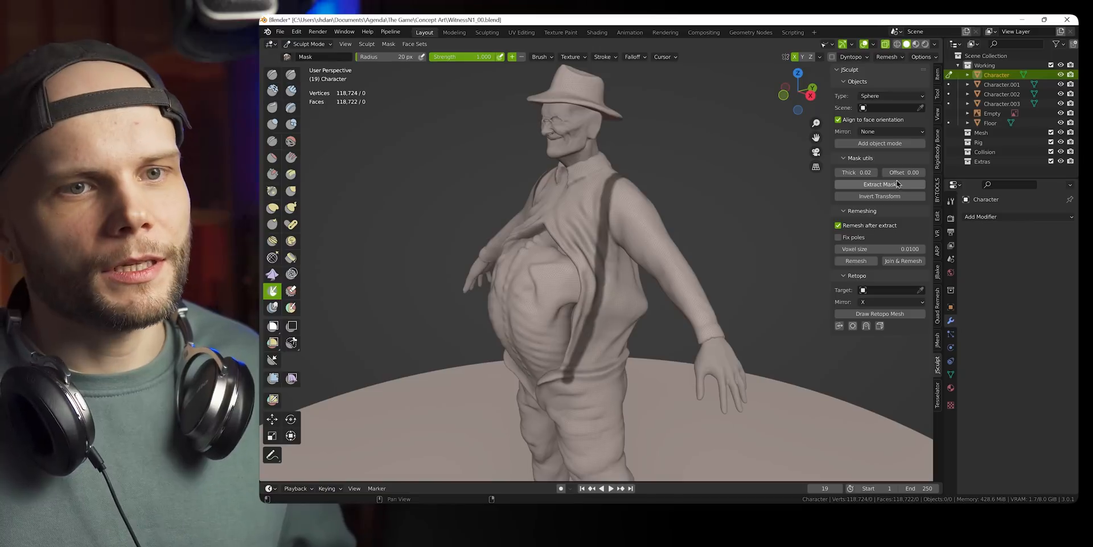
click(897, 182)
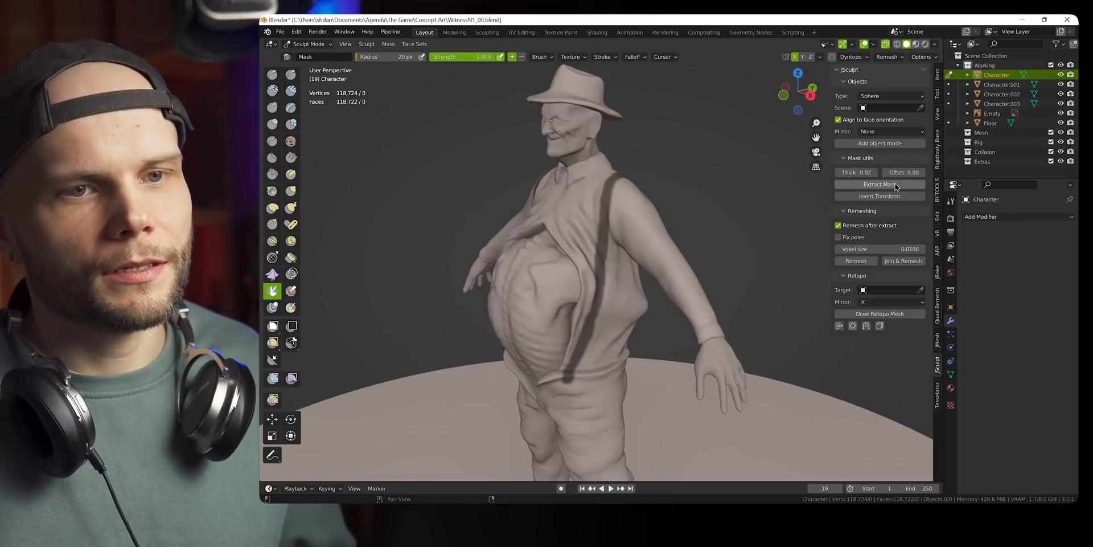
Clear the mask and remesh the extracted suspenders at a finer voxel resolution with Preserve Volume enabled
mouse_move(749, 221)
middle_down()
mouse_move(590, 222)
mouse_move(633, 234)
mouse_move(732, 222)
mouse_move(704, 236)
mouse_move(680, 216)
mouse_move(675, 254)
mouse_move(597, 250)
mouse_move(586, 232)
mouse_move(586, 244)
mouse_move(744, 146)
middle_up()
key(alt+m)
key(c)
scroll(615, 251, up, 3)
key(g)
click(889, 57)
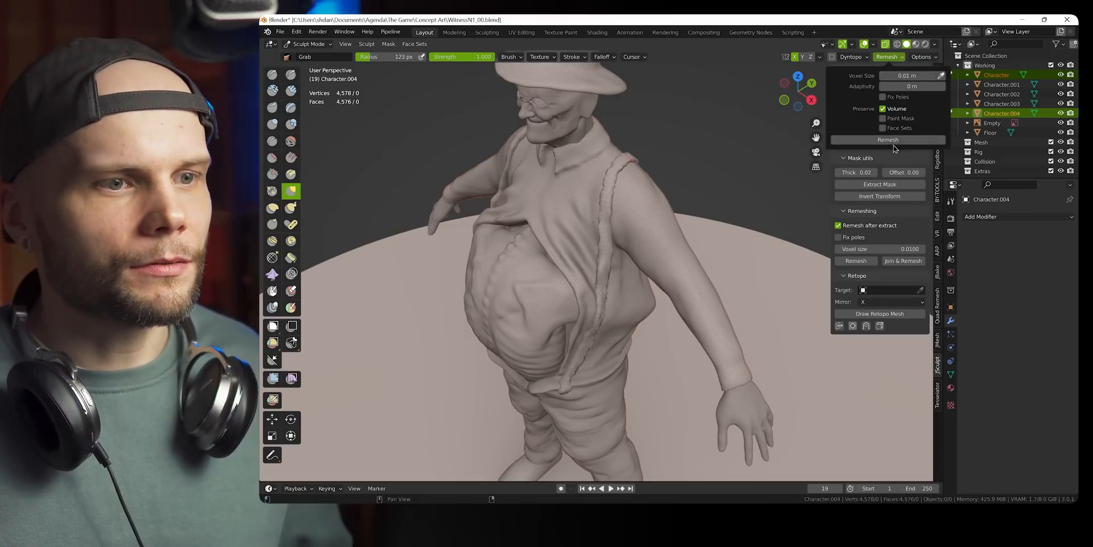
click(893, 58)
click(884, 142)
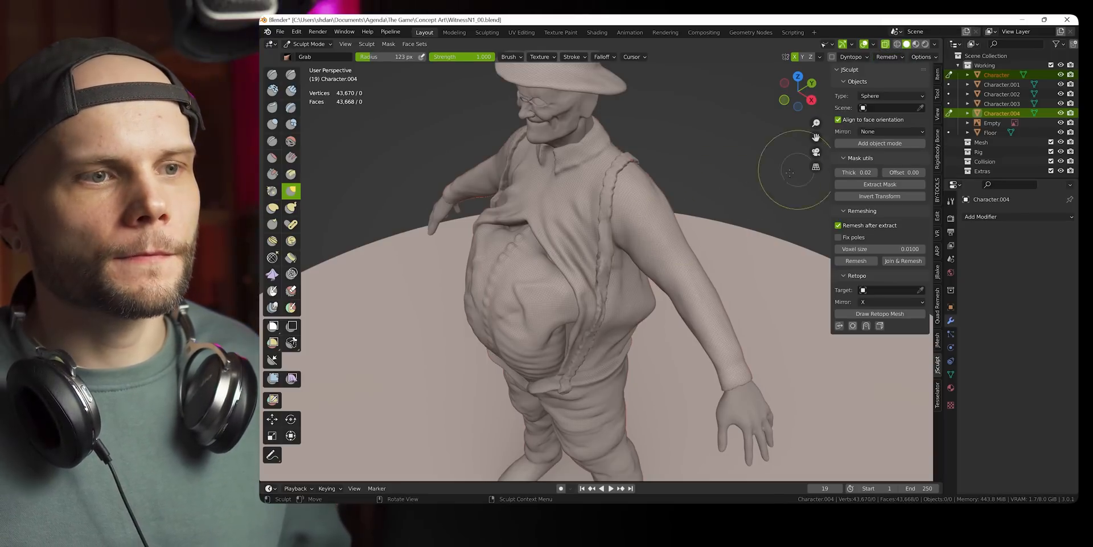
Adjust the crossed suspenders with the Grab brush so the straps lie close against the shirt's back and shoulders
mouse_move(638, 222)
middle_down()
mouse_move(696, 227)
mouse_move(706, 242)
mouse_move(575, 293)
middle_up()
scroll(683, 245, up, 2)
key(f)
click(654, 246)
shift+middle_drag(578, 235, 611, 306)
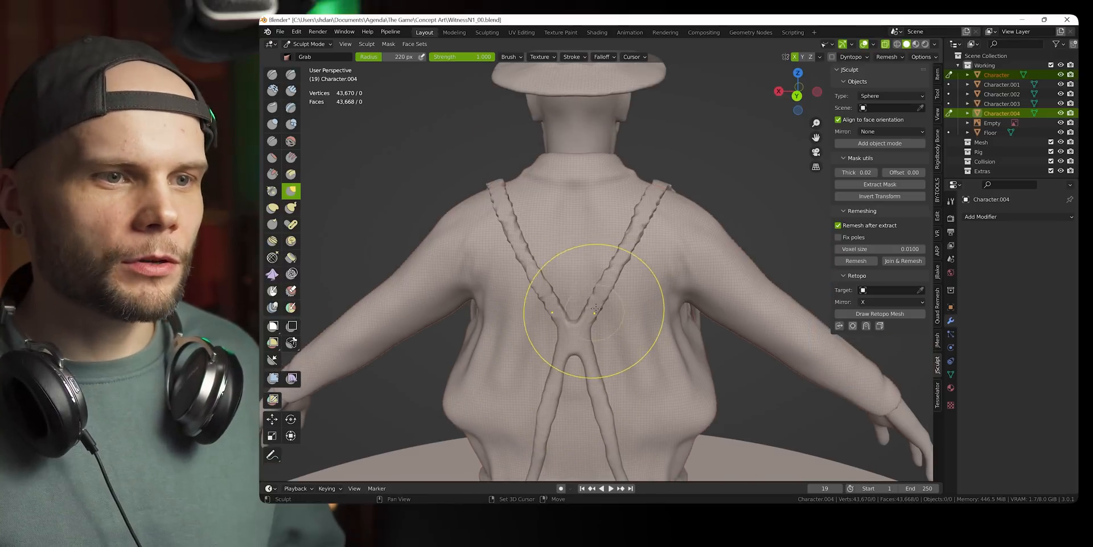
middle_drag(655, 201, 601, 256)
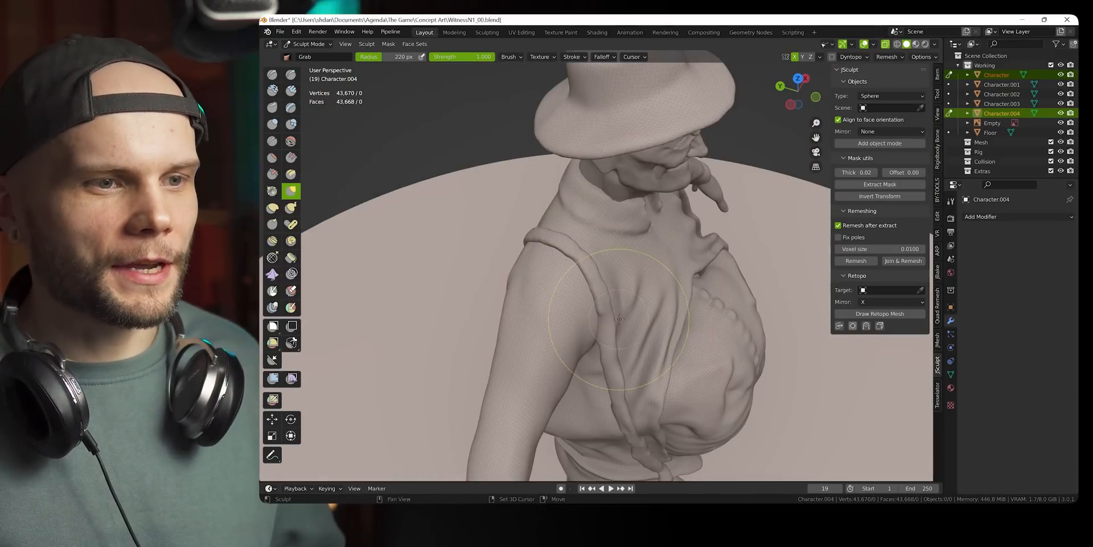
mouse_move(619, 319)
middle_down()
mouse_move(552, 287)
mouse_move(530, 324)
mouse_move(569, 290)
mouse_move(532, 317)
middle_up()
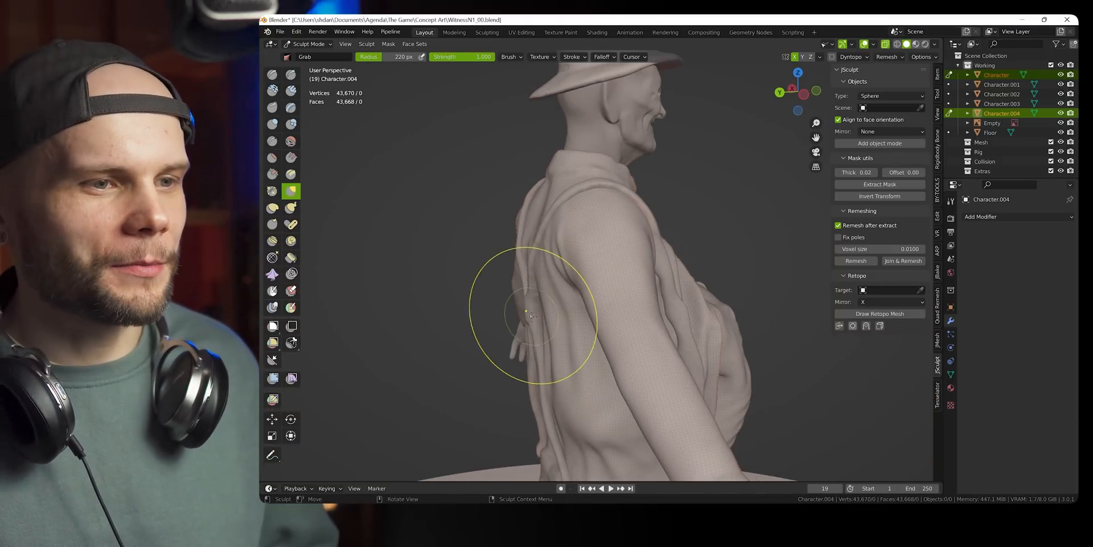
key(f)
click(572, 315)
drag(532, 314, 543, 312)
key(f)
click(561, 309)
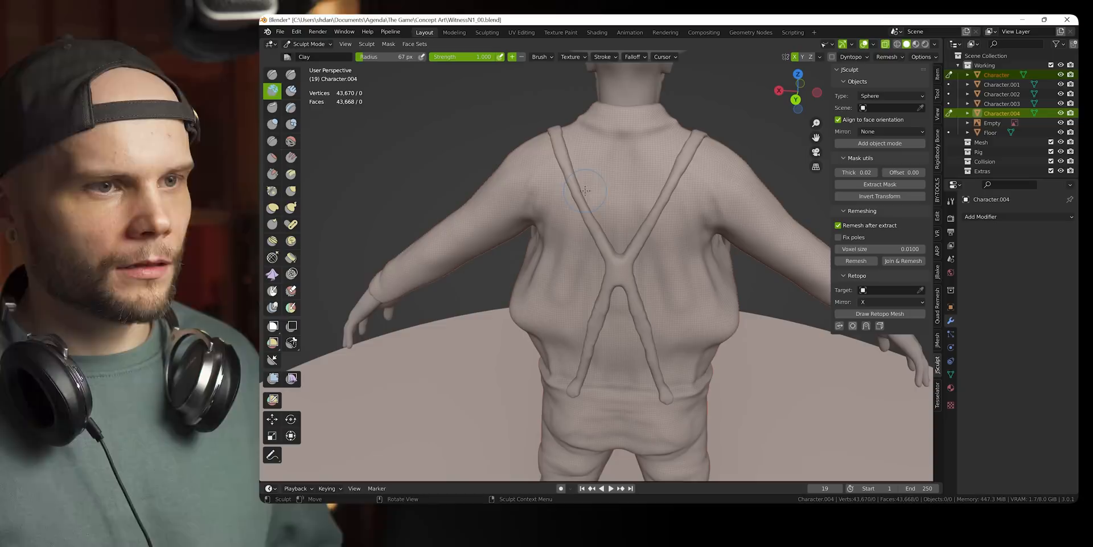
key(c)
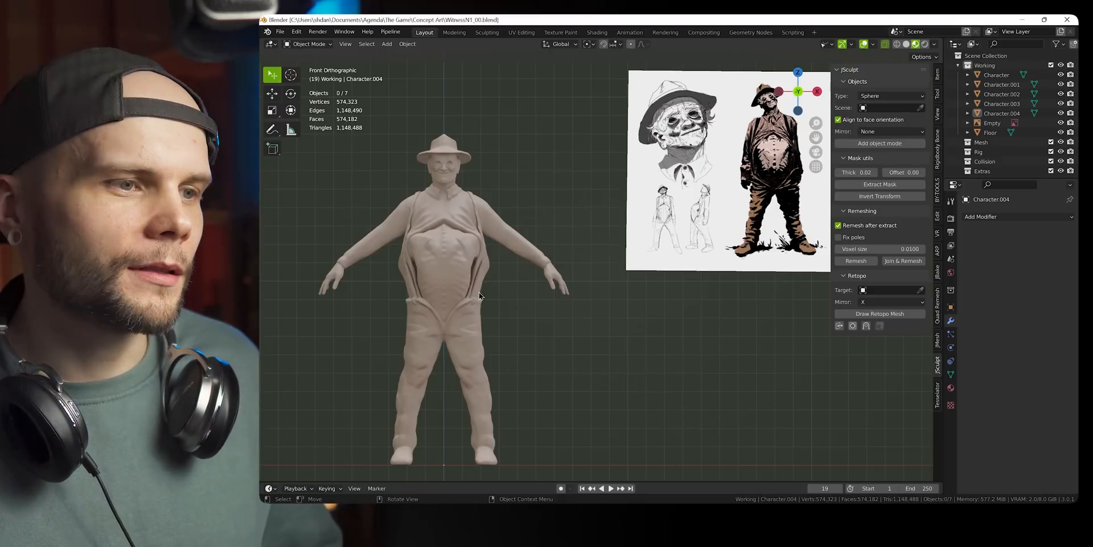
Compare the whole sculpt with the concept art from the front and at an angle
shift+middle_drag(446, 240, 470, 236)
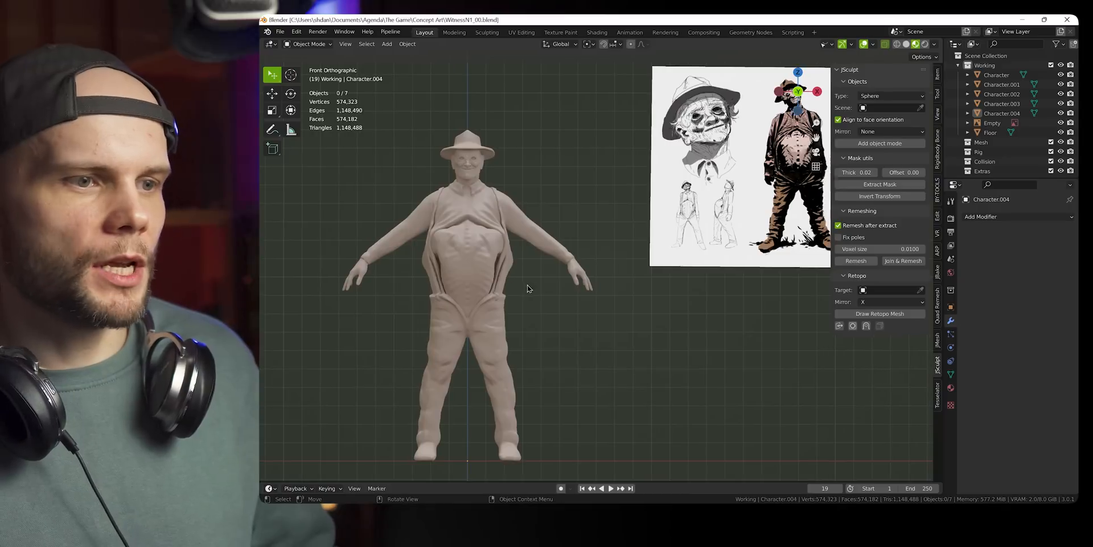
shift+middle_drag(527, 289, 509, 278)
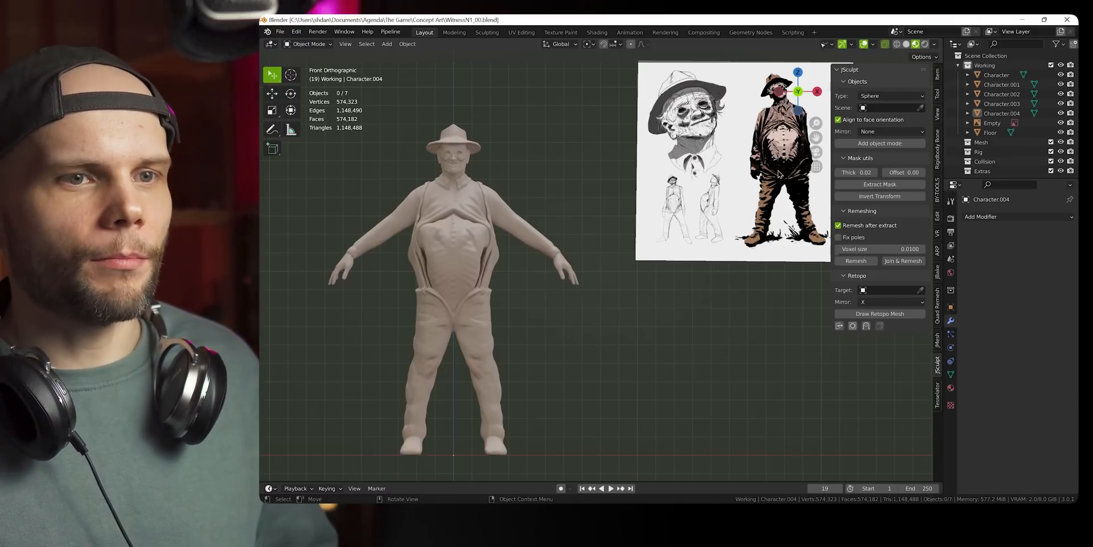
middle_drag(584, 249, 548, 273)
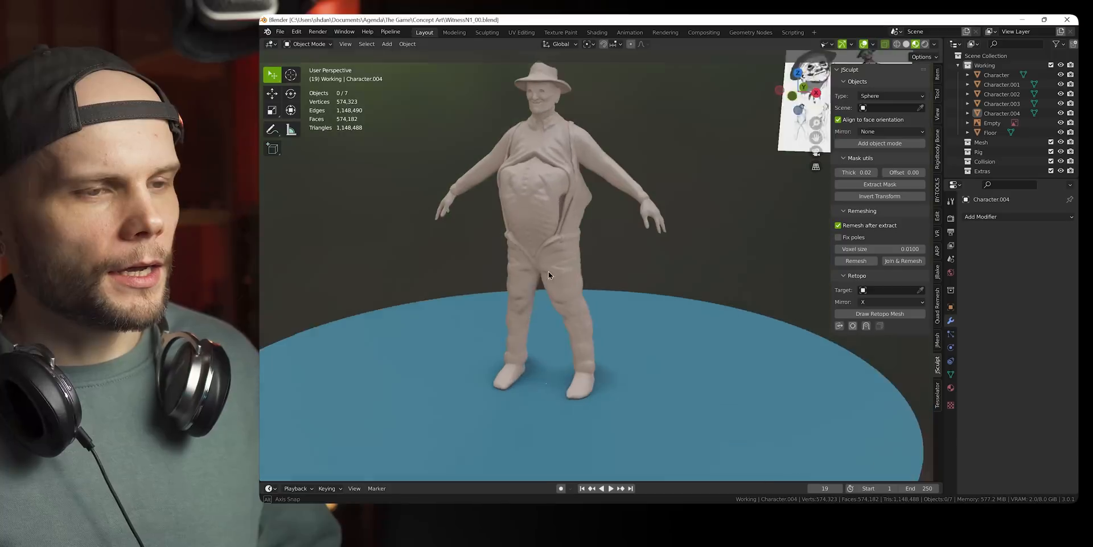
scroll(600, 214, up, 3)
shift+middle_drag(600, 214, 747, 247)
middle_drag(598, 248, 626, 239)
shift+middle_drag(626, 239, 688, 255)
Enter Sculpt Mode on the clothing mesh and adjust the trousers' waist area with the Grab brush
click(689, 254)
key(ctrl+Tab)
click(696, 306)
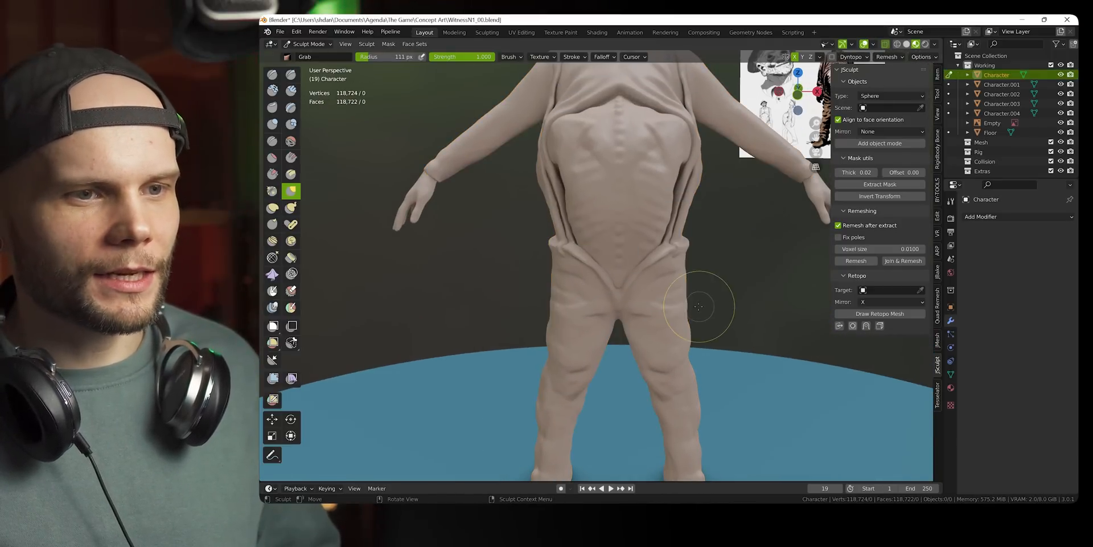
key(f)
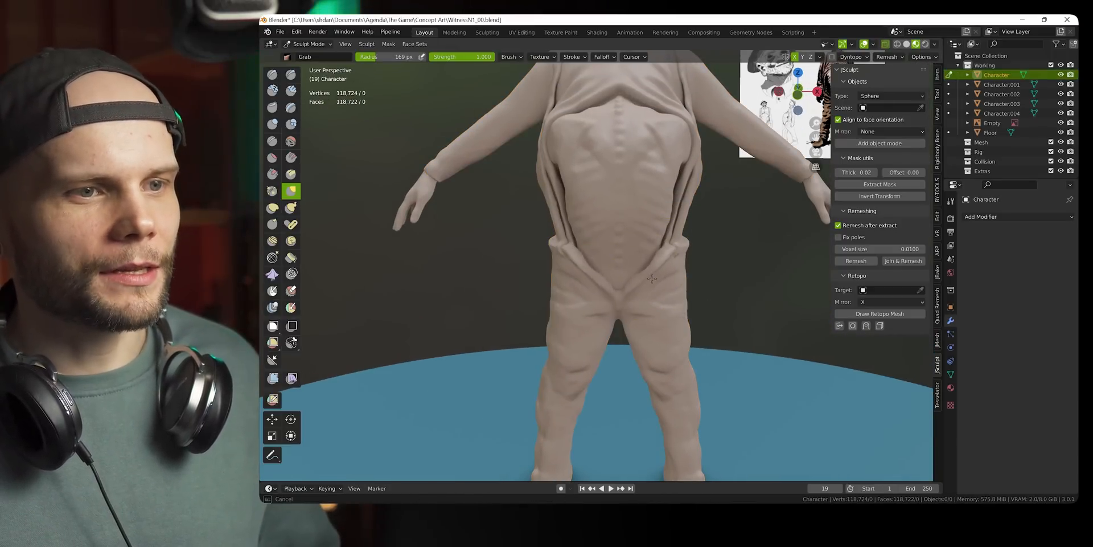
mouse_move(652, 278)
middle_down()
mouse_move(584, 283)
mouse_move(641, 273)
mouse_move(693, 286)
mouse_move(667, 264)
mouse_move(708, 239)
mouse_move(689, 272)
mouse_move(661, 275)
mouse_move(618, 324)
mouse_move(606, 277)
middle_up()
key(f)
click(633, 269)
key(f)
click(632, 288)
click(368, 32)
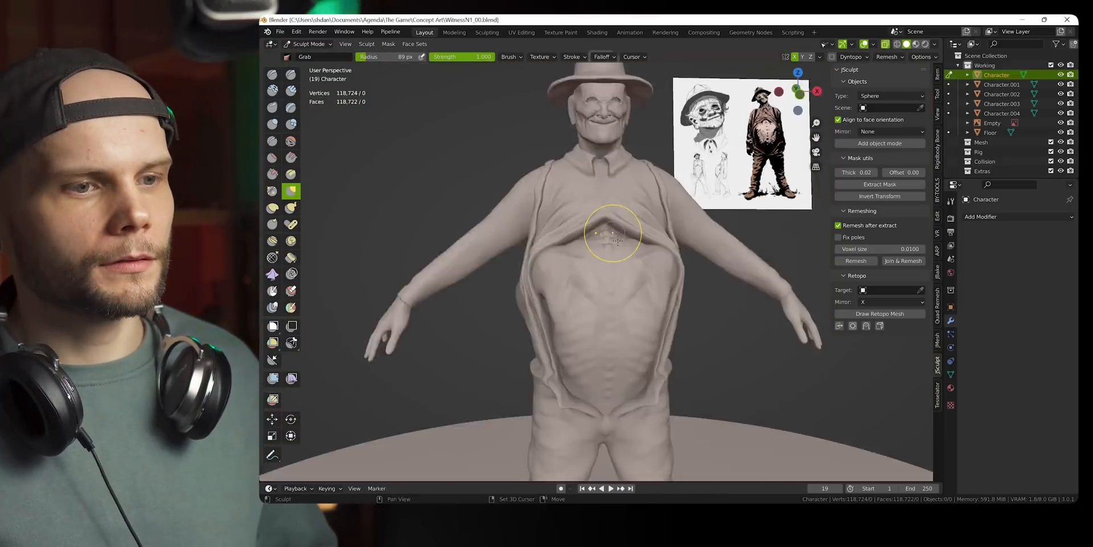
Carve the shirt's front closure line from the collar down toward the hem with a small Crease brush
mouse_move(606, 237)
middle_down()
mouse_move(635, 364)
mouse_move(627, 237)
middle_up()
key(f)
click(627, 237)
key(shift+c)
scroll(599, 176, up, 5)
key(f)
click(600, 177)
drag(598, 181, 590, 310)
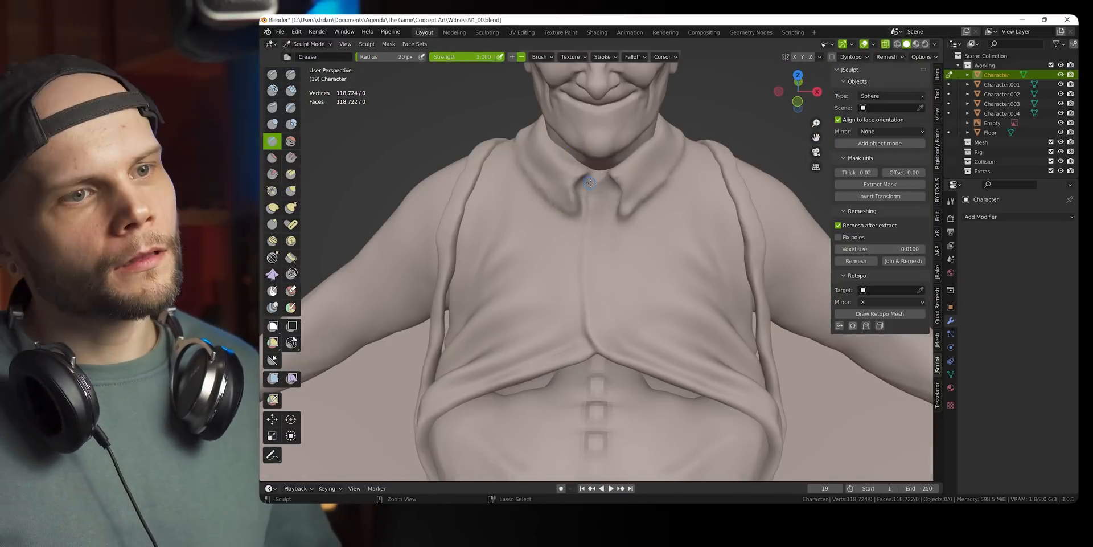
Remesh the clothing at a 0.003 m voxel size with Fix Poles and Preserve Volume, and add buttons along the shirt front
click(889, 56)
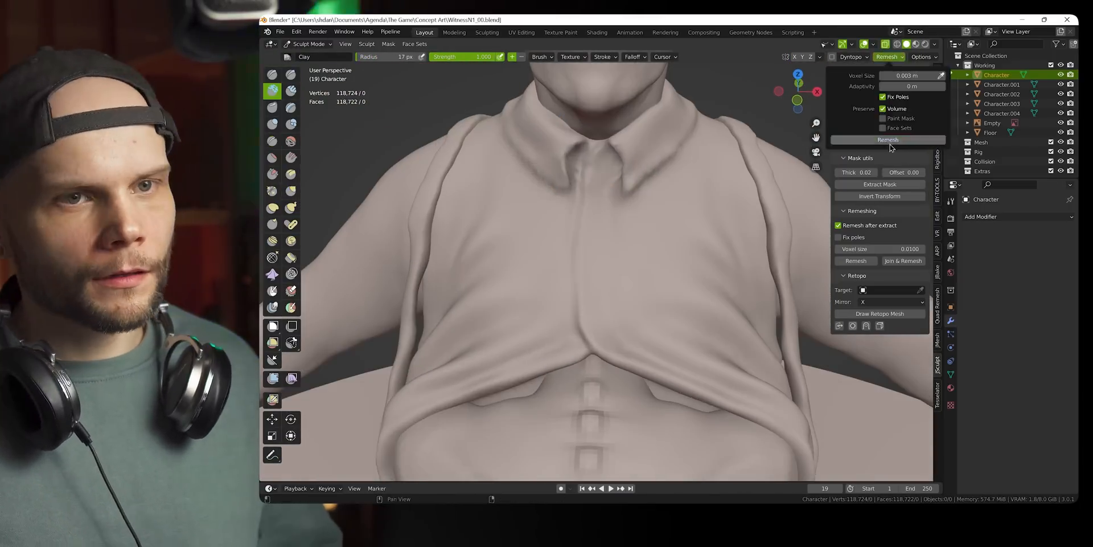
click(891, 141)
click(592, 219)
click(596, 323)
key(g)
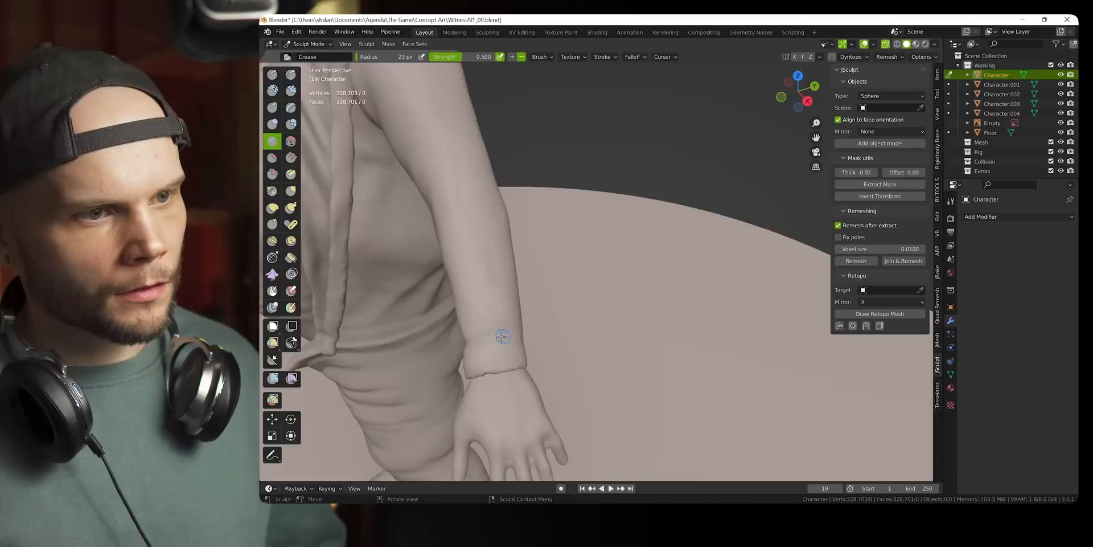
Build up the sleeve cuff at the wrist with the Clay brush and sharpen the shirt's details with the Crease brush
mouse_move(502, 337)
middle_down()
mouse_move(709, 245)
mouse_move(501, 256)
mouse_move(735, 234)
mouse_move(546, 355)
middle_up()
key(g)
key(c)
drag(541, 359, 561, 356)
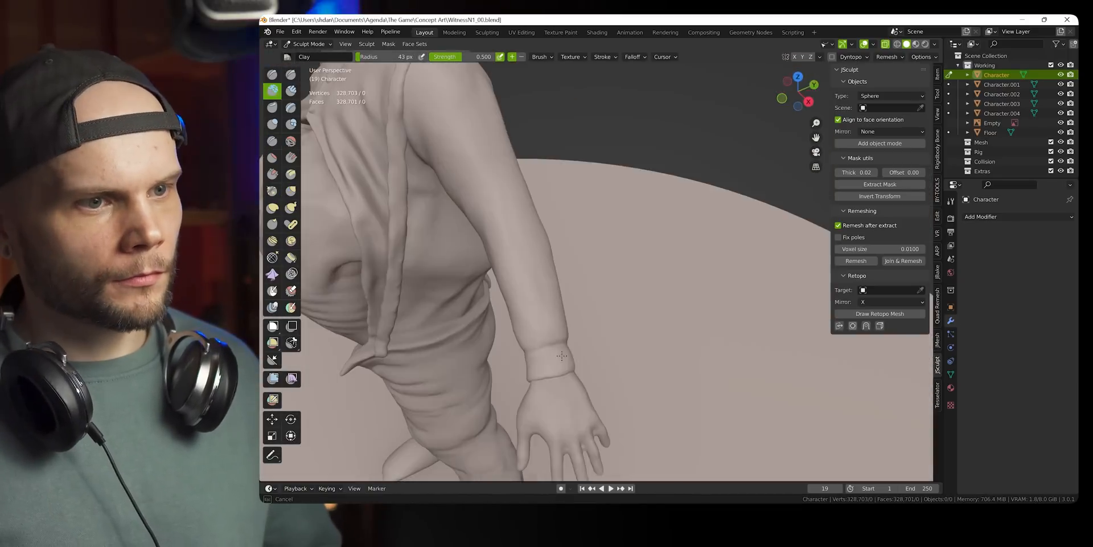
middle_drag(561, 356, 615, 256)
key(shift+c)
drag(598, 225, 586, 205)
mouse_move(586, 205)
middle_down()
mouse_move(613, 193)
mouse_move(586, 199)
mouse_move(578, 189)
mouse_move(567, 224)
mouse_move(735, 222)
mouse_move(522, 228)
mouse_move(569, 240)
middle_up()
scroll(569, 239, down, 5)
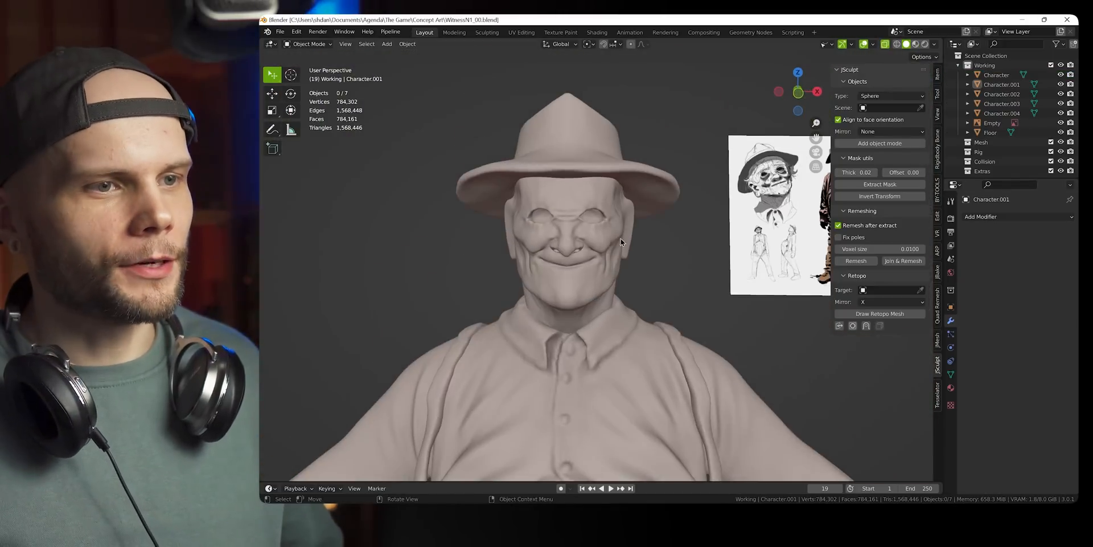
Enter Sculpt Mode on the head mesh and fit the eye sockets with separate eyeballs
scroll(626, 217, up, 2)
mouse_move(626, 216)
middle_down()
mouse_move(644, 214)
mouse_move(644, 225)
middle_up()
click(648, 214)
key(ctrl+Tab)
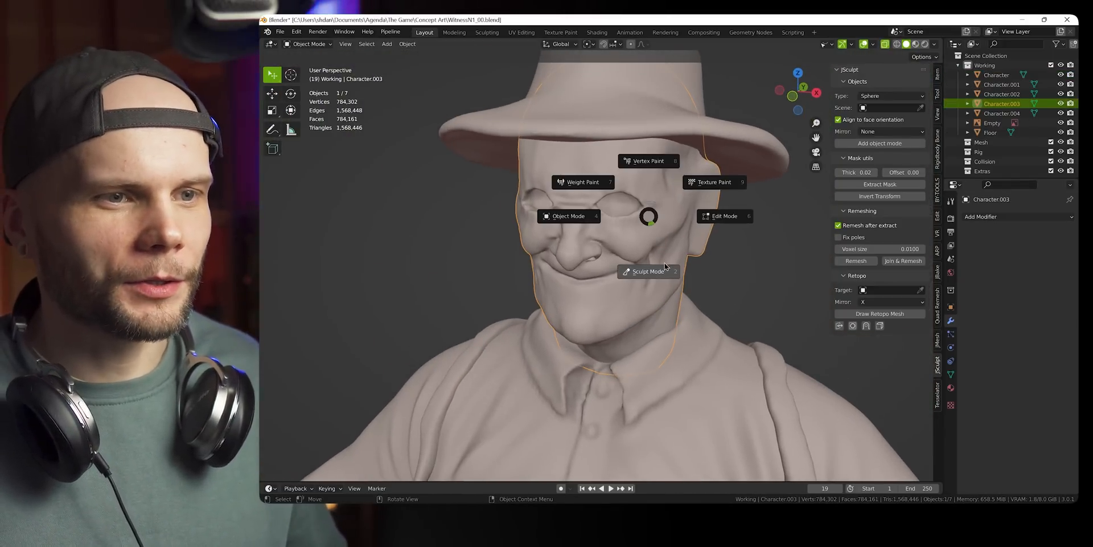
click(665, 266)
scroll(630, 230, up, 3)
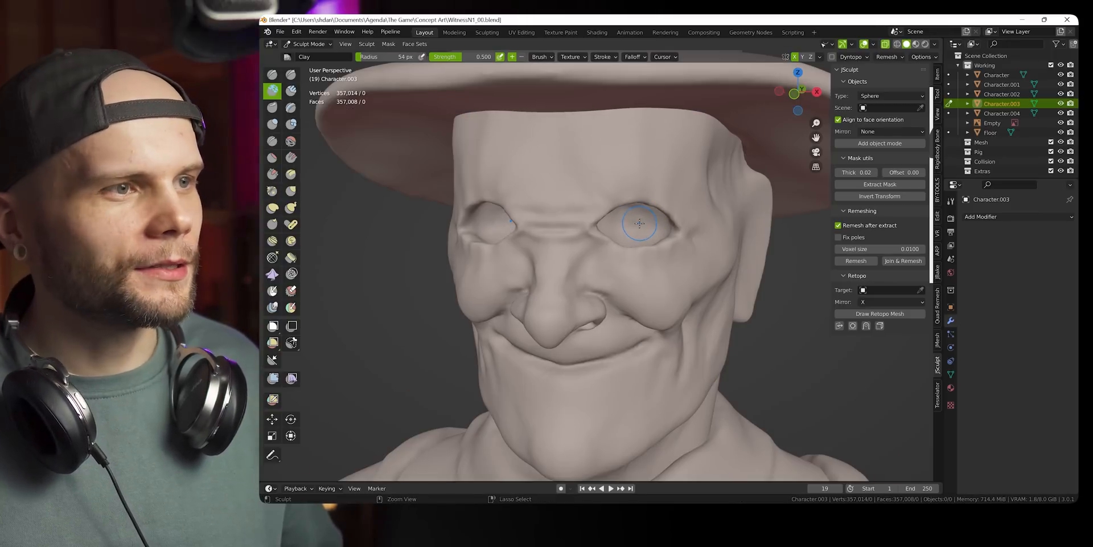
middle_drag(640, 223, 651, 235)
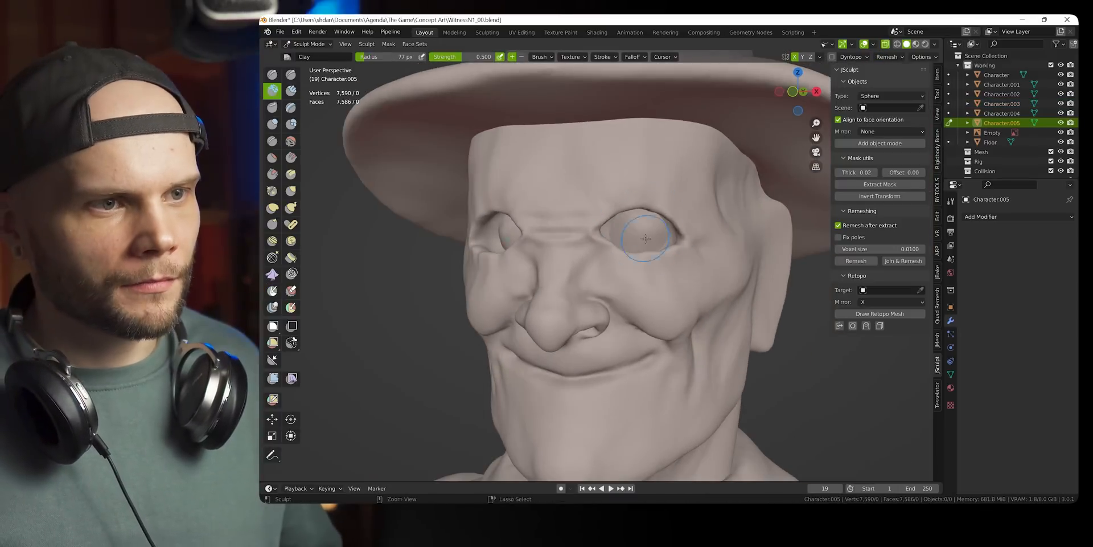
Carve into the front of the eyeball with a smaller, inverted Clay brush
scroll(655, 223, down, 2)
mouse_move(655, 223)
middle_down()
mouse_move(680, 228)
mouse_move(667, 219)
middle_up()
scroll(672, 219, up, 4)
key(f)
click(664, 218)
ctrl+drag(660, 214, 675, 226)
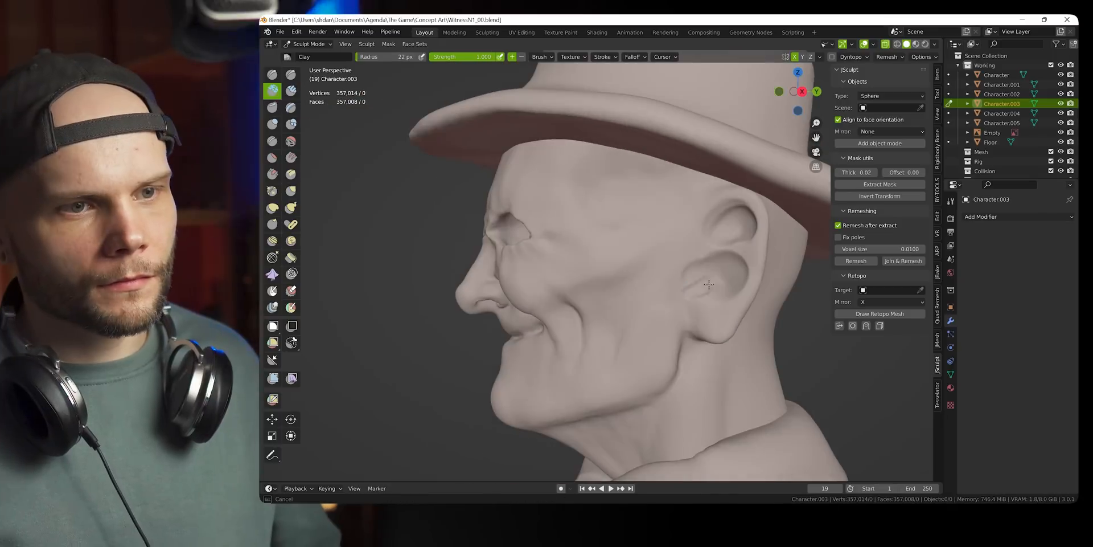
Sculpt the ear's inner hollow and folds with the Clay, Grab and Crease brushes
drag(709, 284, 719, 278)
key(g)
key(f)
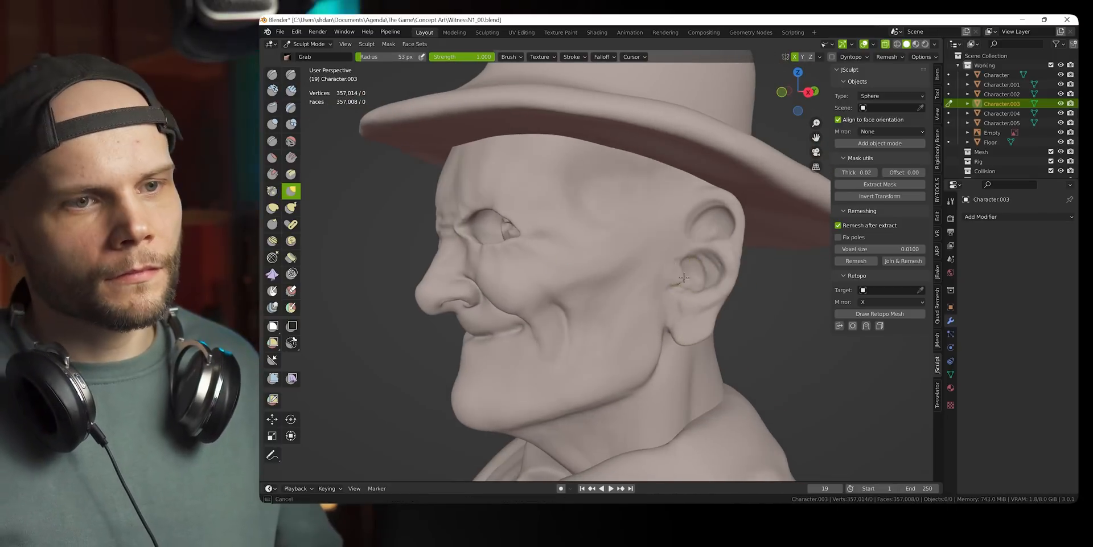
middle_drag(695, 319, 734, 316)
key(c)
key(f)
key(shift+c)
key(f)
click(754, 258)
Refine the ear's outer rim and lobe by alternating the Clay, Grab and Crease brushes
scroll(723, 262, down, 3)
key(c)
scroll(698, 261, up, 4)
key(g)
mouse_move(698, 274)
middle_down()
mouse_move(703, 193)
mouse_move(706, 348)
middle_up()
key(shift+c)
scroll(705, 277, down, 3)
key(g)
mouse_move(706, 228)
middle_down()
mouse_move(671, 203)
mouse_move(700, 211)
mouse_move(706, 251)
middle_up()
key(shift+c)
Isolate the head mesh, voxel-remesh it, and bring the rest of the character back into view
key(slash)
key(f)
key(ctrl+r)
key(slash)
Define the ear's upper inner fold with small Grab and Crease brushes
key(g)
key(f)
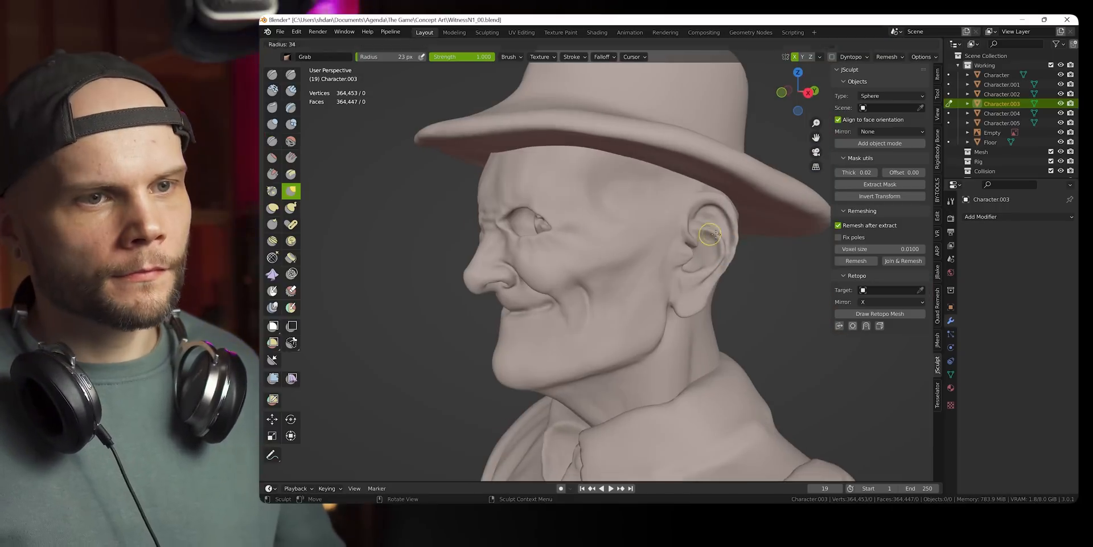
key(shift+c)
key(f)
drag(717, 234, 729, 247)
Switch sculpting to the clothing mesh and reshape the shoes and ankle area with the Grab brush
key(alt+q)
key(g)
mouse_move(729, 246)
middle_down()
mouse_move(725, 307)
mouse_move(647, 305)
middle_up()
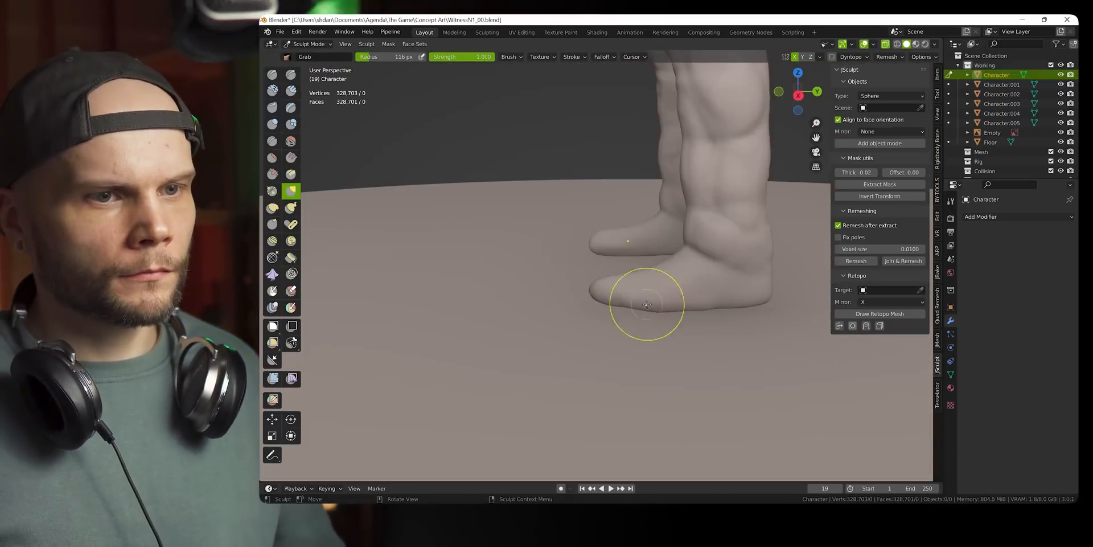
drag(683, 245, 695, 230)
middle_drag(696, 230, 655, 282)
drag(655, 282, 657, 290)
middle_drag(657, 290, 713, 251)
drag(713, 251, 706, 242)
mouse_move(706, 242)
middle_down()
mouse_move(617, 222)
mouse_move(644, 171)
mouse_move(589, 217)
middle_up()
Carve crease lines into the trousers with the Crease brush
key(shift+c)
drag(589, 217, 632, 191)
middle_drag(632, 191, 603, 171)
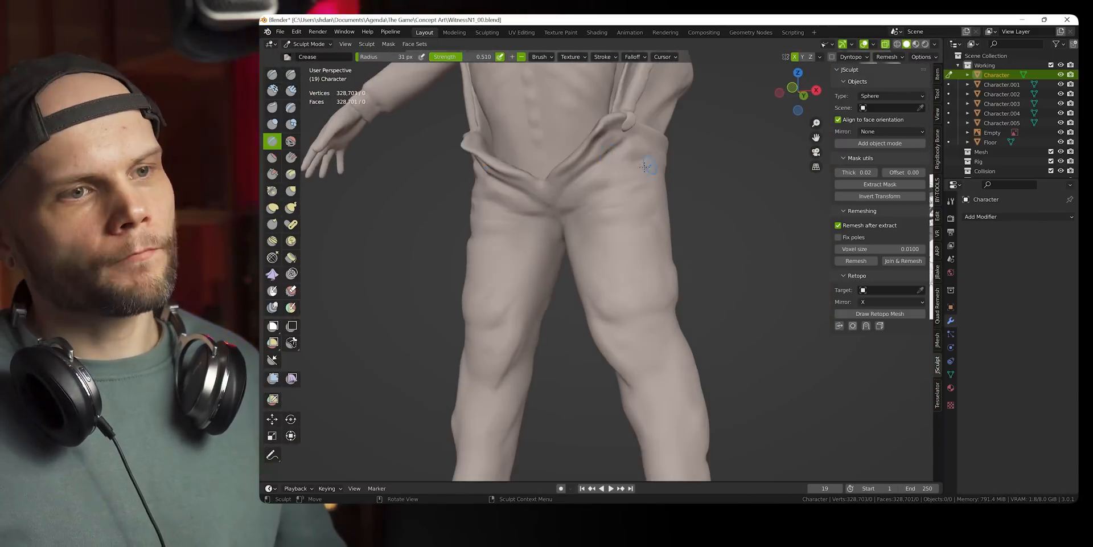
Return to Object Mode and save the Blender file
scroll(616, 227, down, 6)
mouse_move(616, 228)
middle_down()
mouse_move(644, 273)
mouse_move(672, 239)
middle_up()
key(ctrl+Tab)
key(ctrl+s)
Examine the full character in rendered shading from the back, side and front, and return to solid shading
click(914, 44)
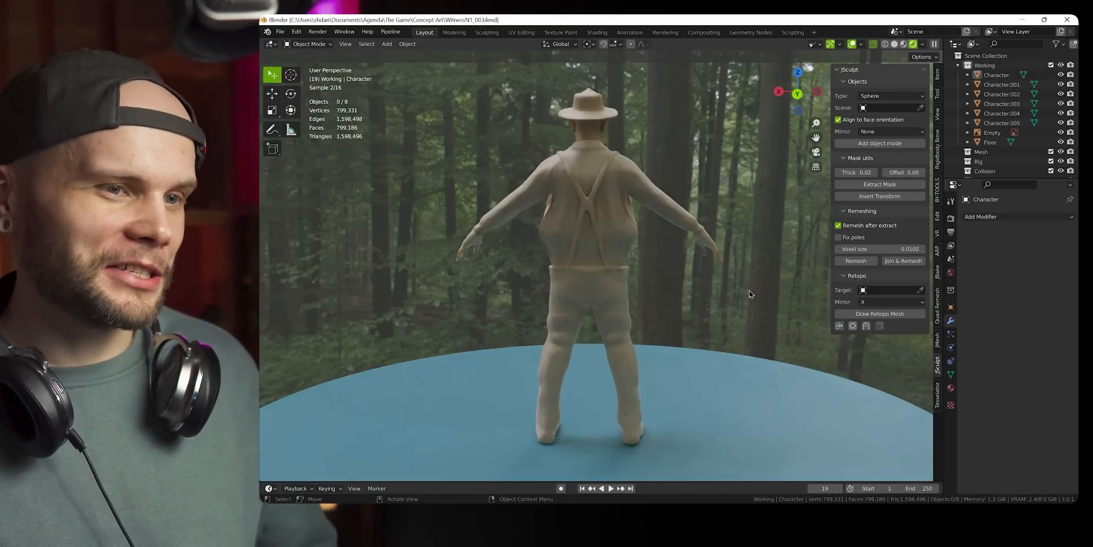
middle_drag(750, 290, 727, 262)
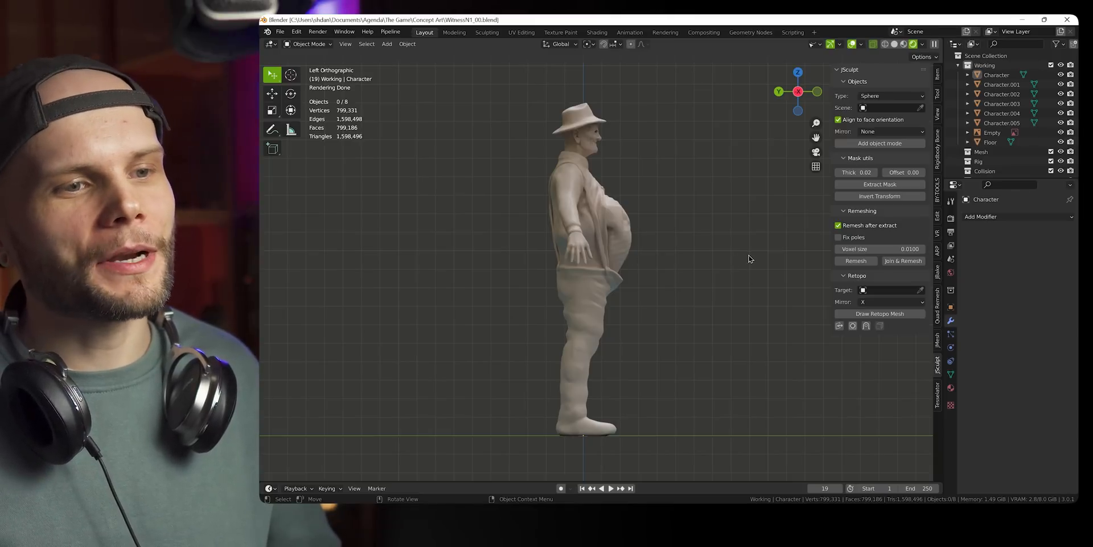
middle_drag(749, 256, 711, 269)
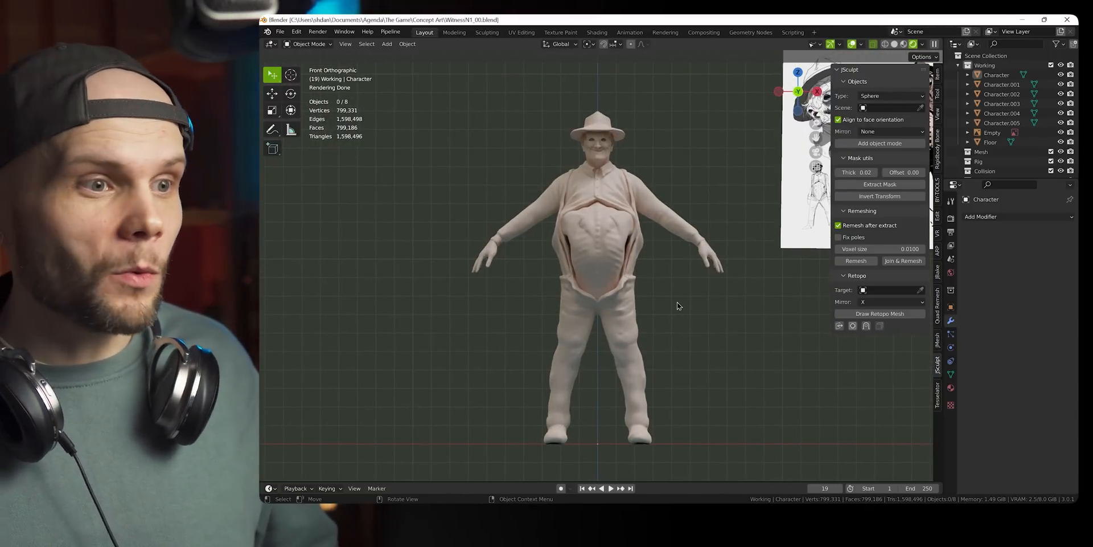
middle_drag(725, 283, 686, 297)
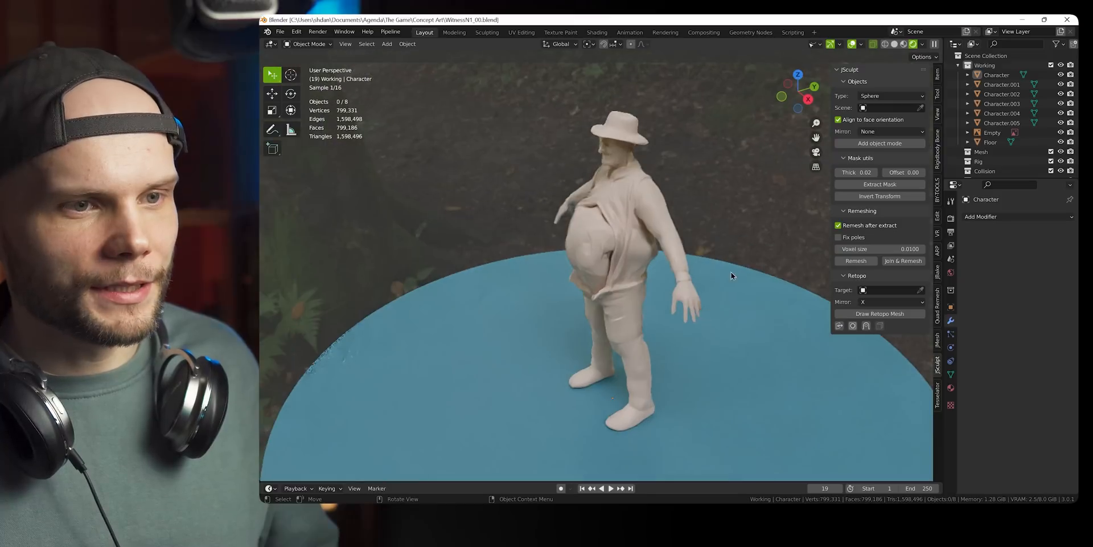
click(895, 44)
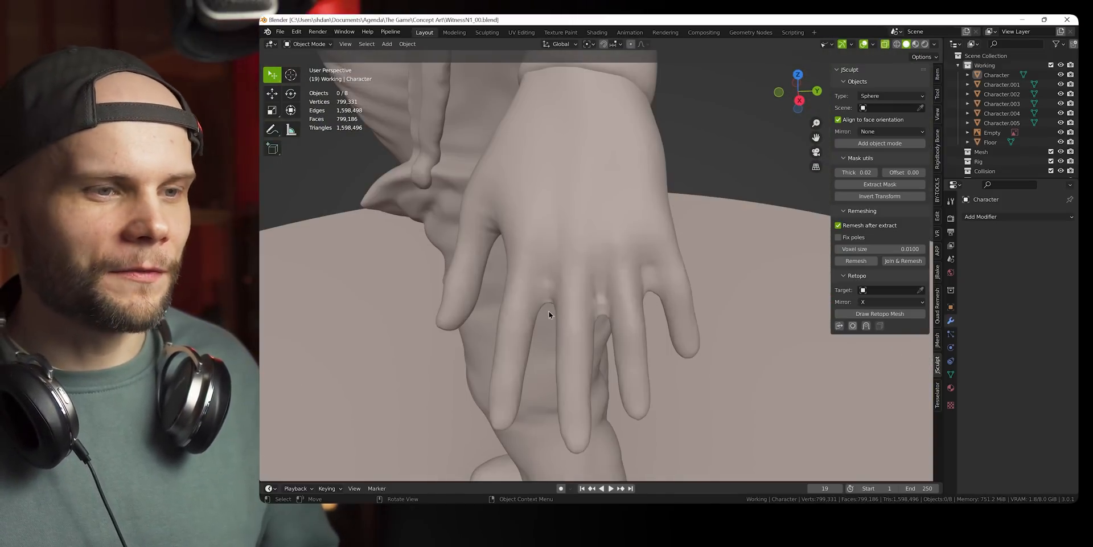
Examine the hand and the hatted head up close in solid and rendered shading
mouse_move(596, 310)
middle_down()
mouse_move(641, 312)
mouse_move(648, 294)
mouse_move(602, 299)
middle_up()
click(599, 281)
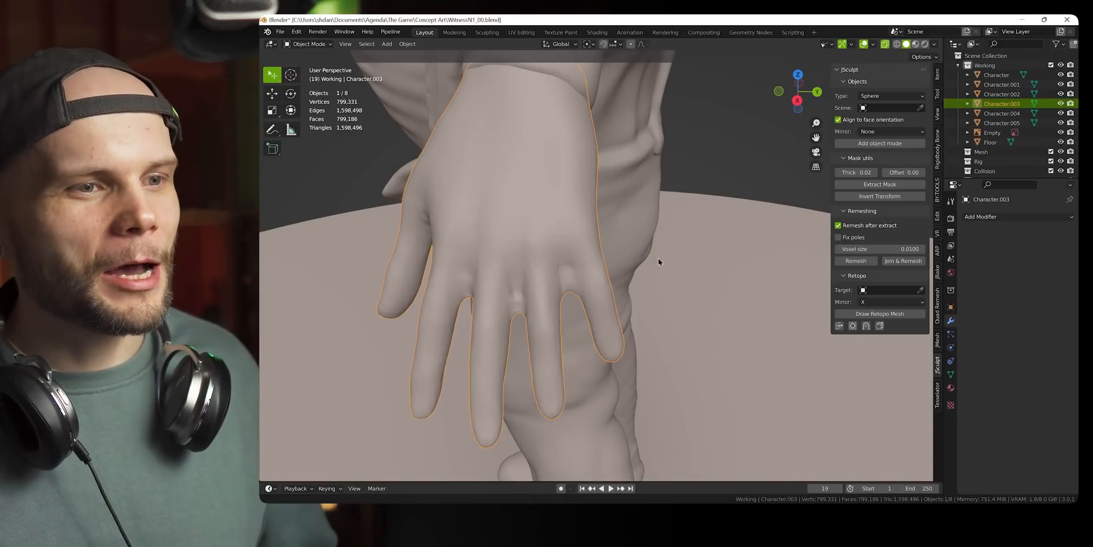
scroll(658, 258, down, 6)
click(691, 206)
middle_drag(692, 205, 734, 211)
shift+middle_drag(626, 171, 667, 259)
ctrl+middle_drag(632, 267, 676, 293)
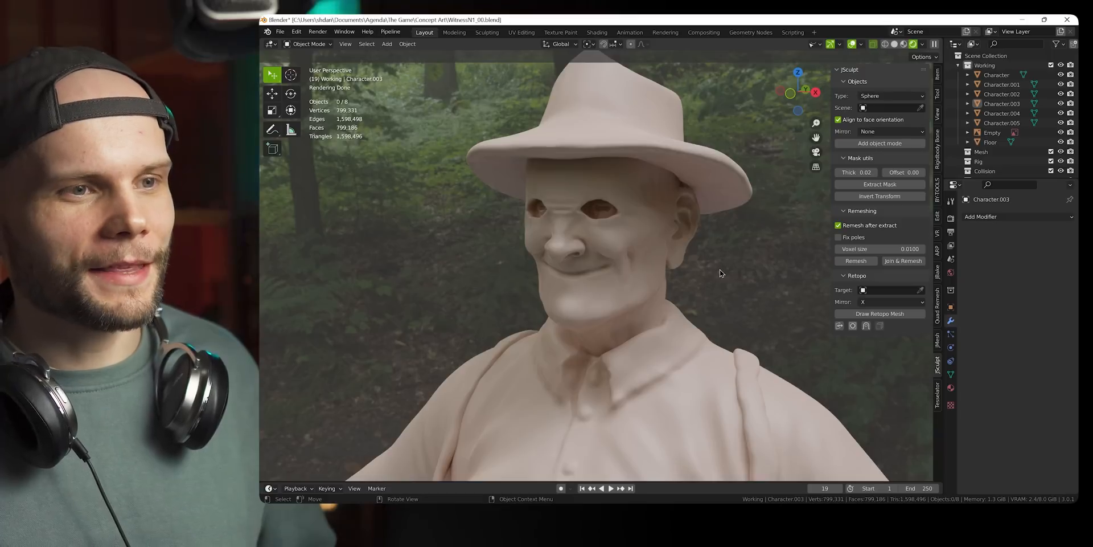
click(895, 44)
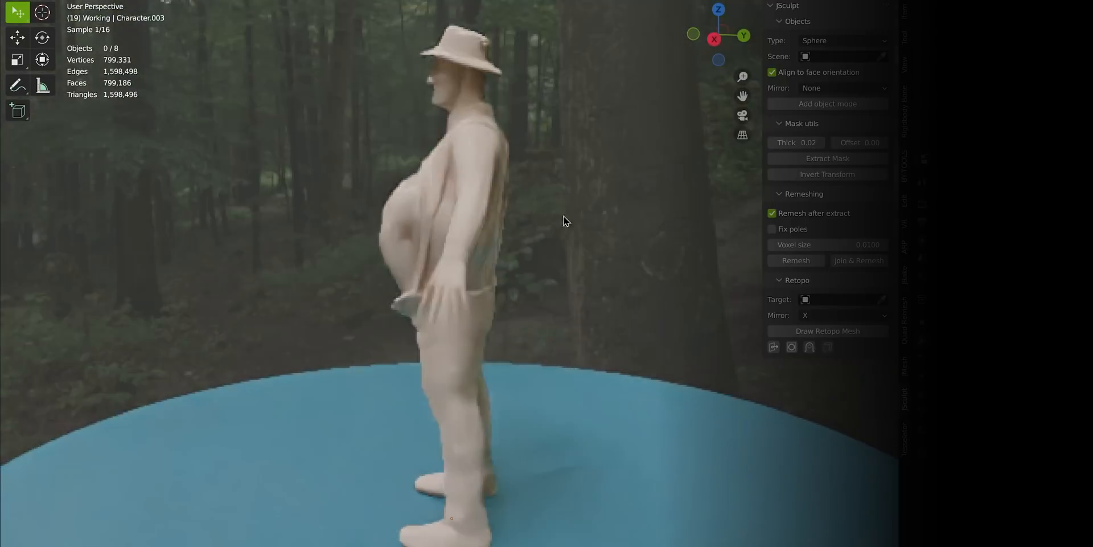
Examine the finished character's silhouette from the side and the front in rendered shading
mouse_move(564, 216)
middle_down()
mouse_move(551, 218)
mouse_move(656, 222)
mouse_move(688, 265)
mouse_move(637, 263)
mouse_move(632, 237)
mouse_move(627, 252)
mouse_move(593, 248)
mouse_move(630, 230)
mouse_move(719, 232)
mouse_move(610, 183)
mouse_move(578, 230)
middle_up()
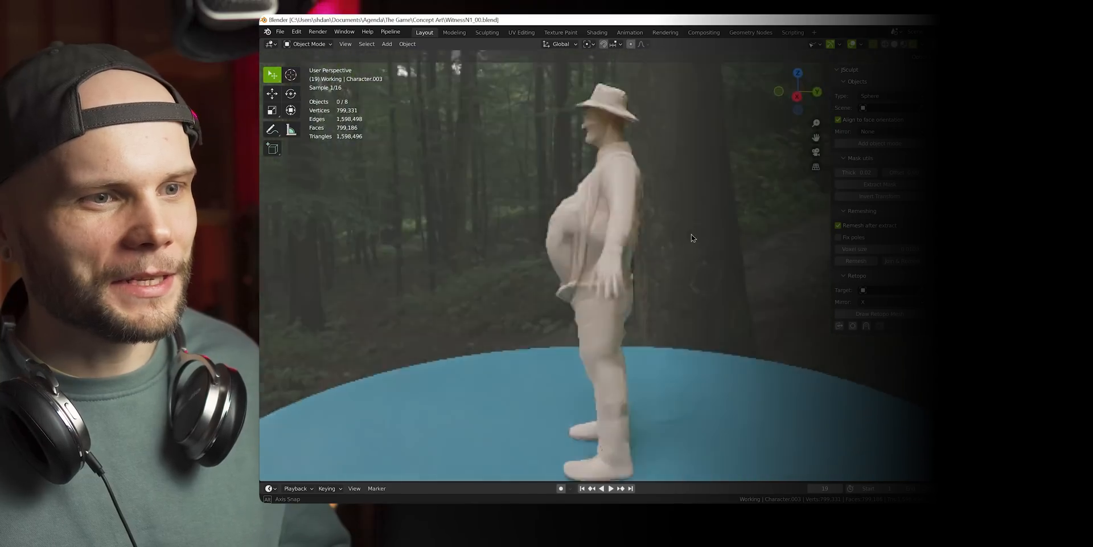
middle_drag(693, 238, 763, 246)
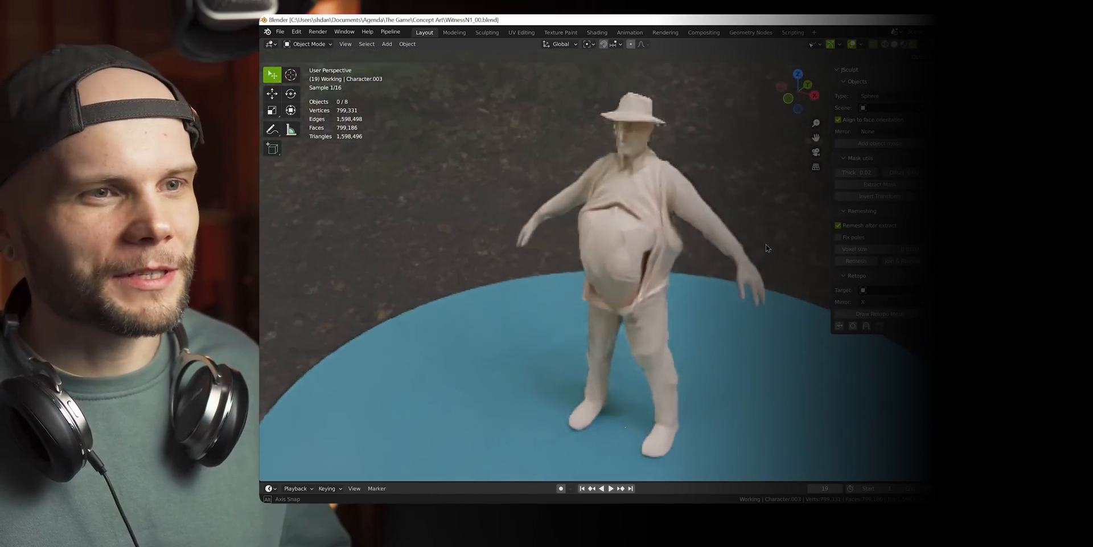